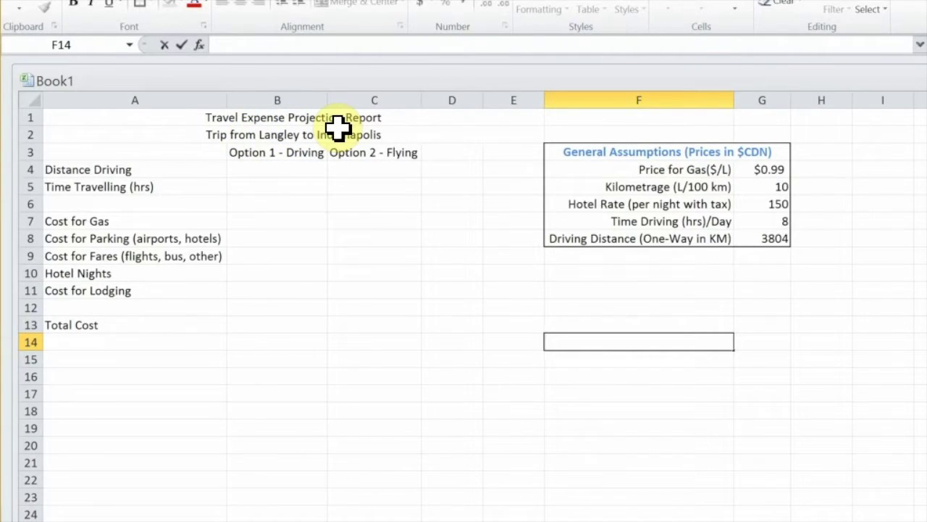
Step: Inspect the empty cost cells and the gas price, kilometrage and hotel rate assumptions
click(257, 239)
click(384, 241)
click(332, 185)
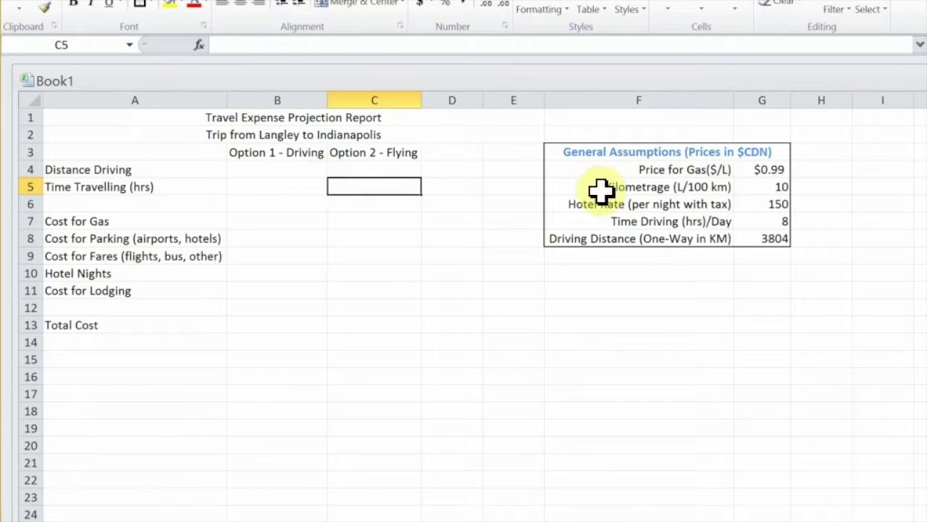
click(766, 168)
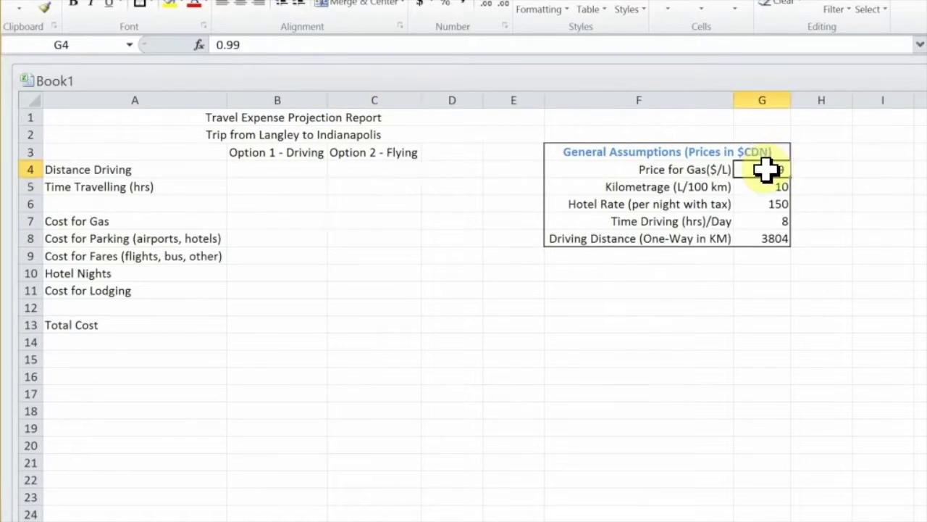
click(762, 187)
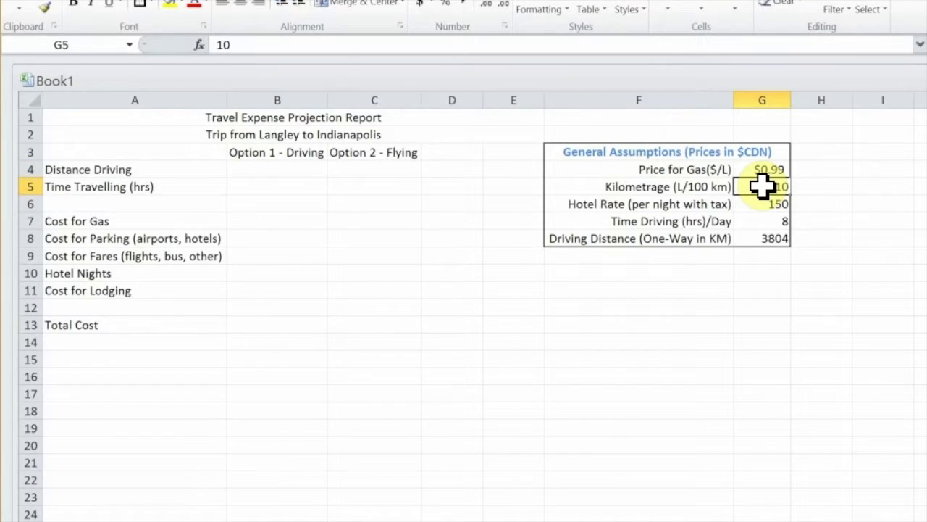
click(754, 169)
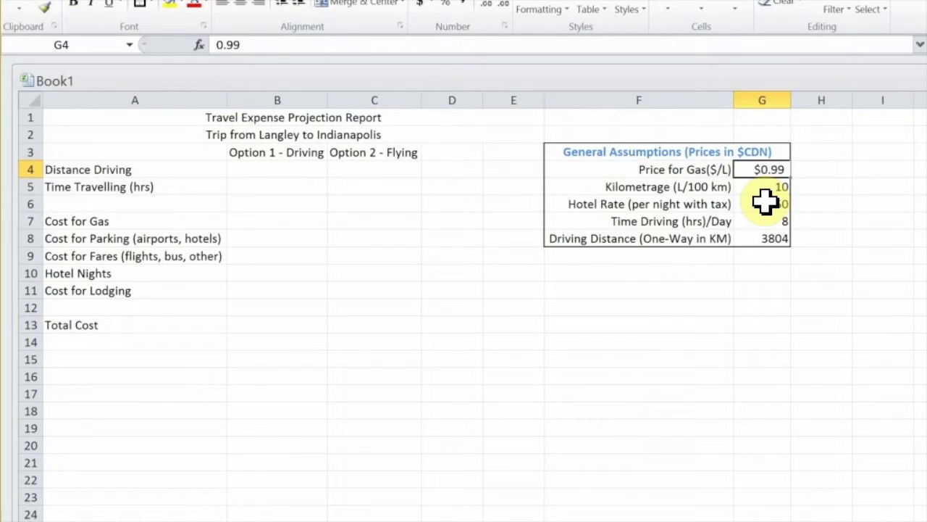
click(762, 205)
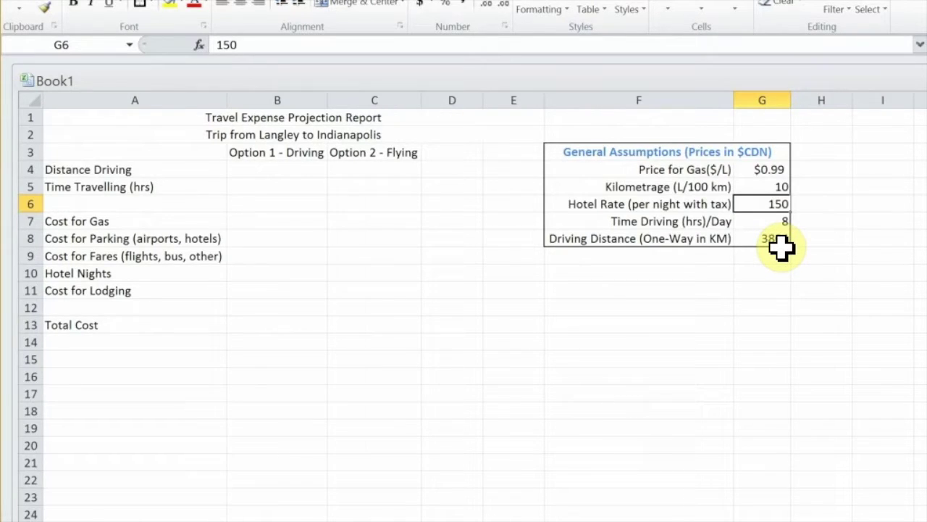
Step: Clear the 'Option 2 - Flying' heading from C3
click(302, 169)
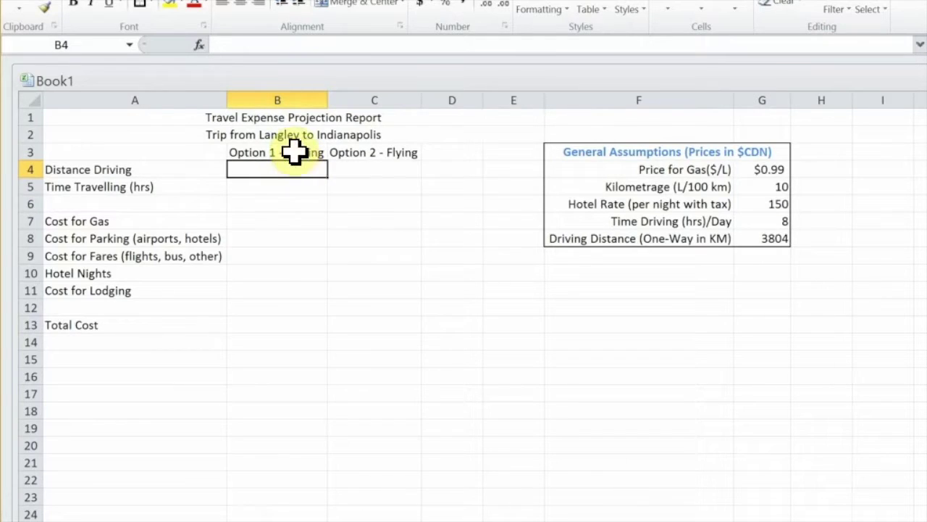
click(345, 151)
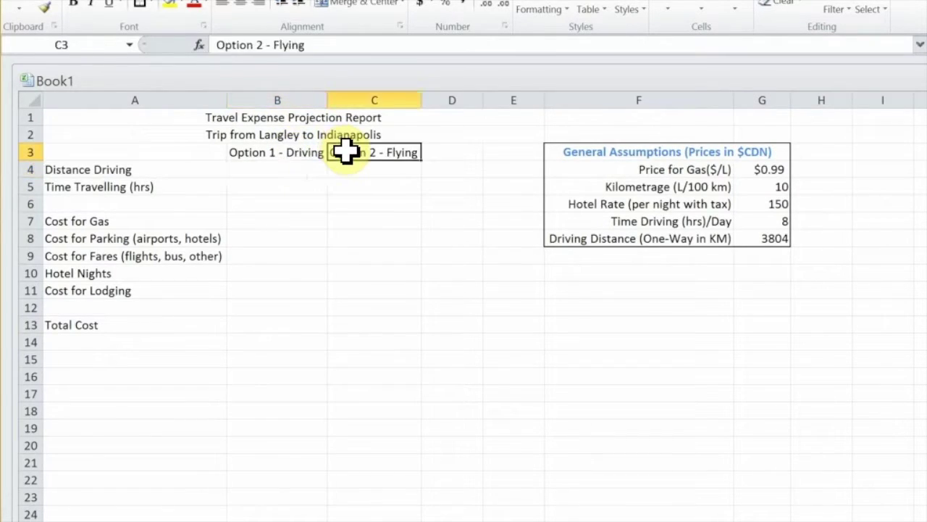
key(BackSpace)
key(Return)
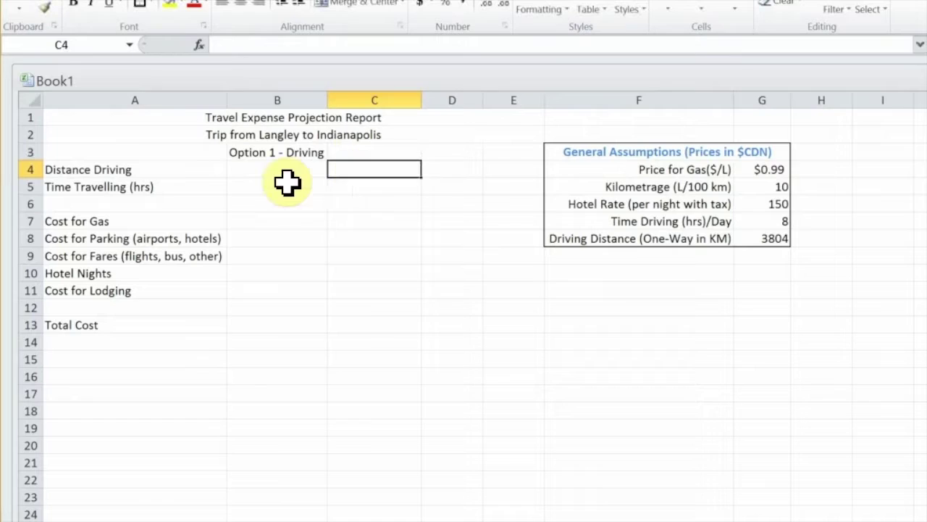
Step: Select table A1:E13, then check the merged report title and trip subtitle cells
click(293, 165)
mouse_move(73, 120)
mouse_down()
mouse_move(493, 294)
mouse_move(486, 326)
mouse_up()
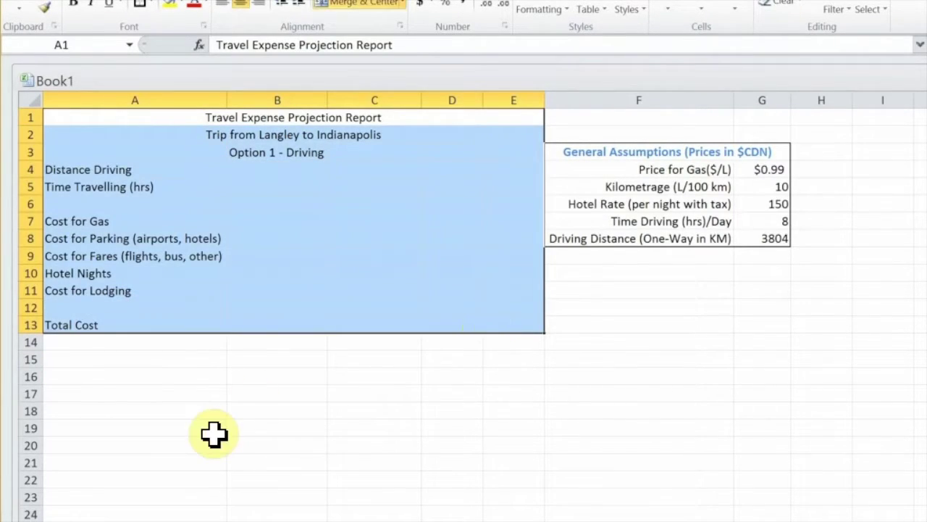
click(213, 429)
click(101, 121)
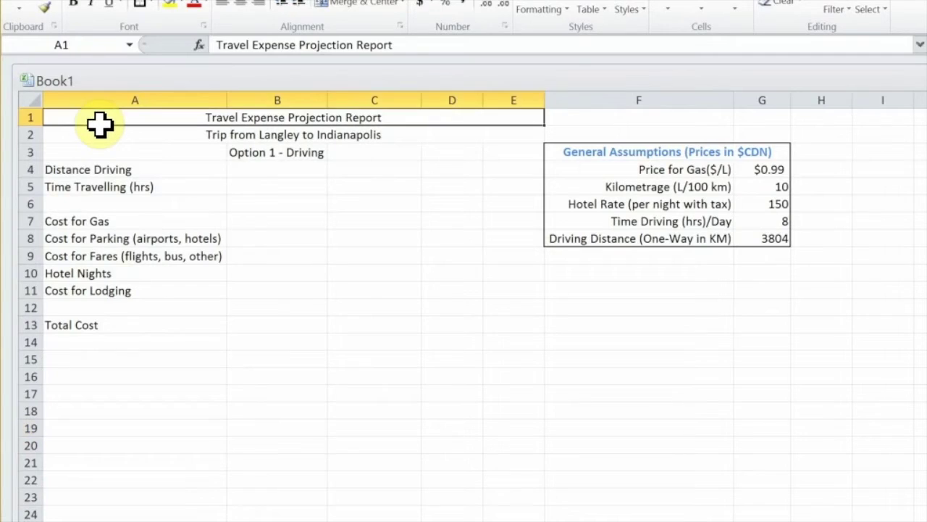
click(137, 138)
click(152, 118)
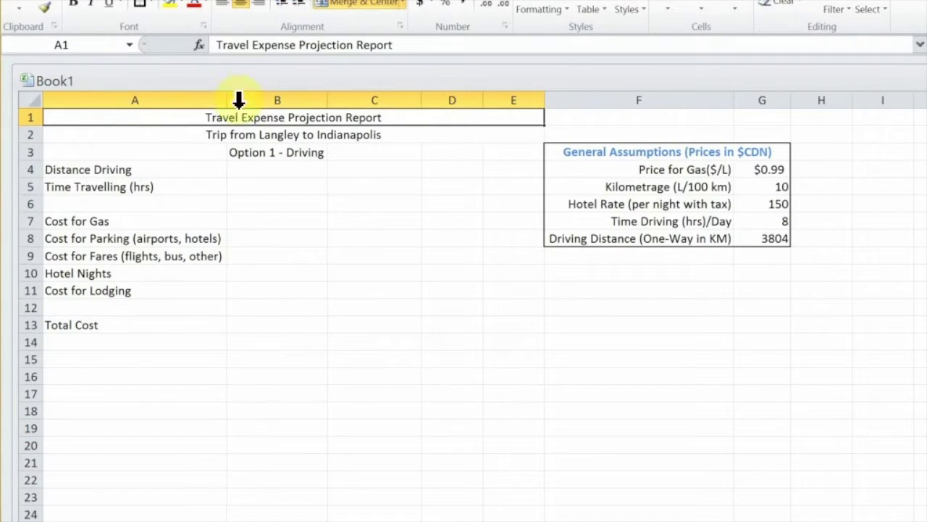
click(213, 130)
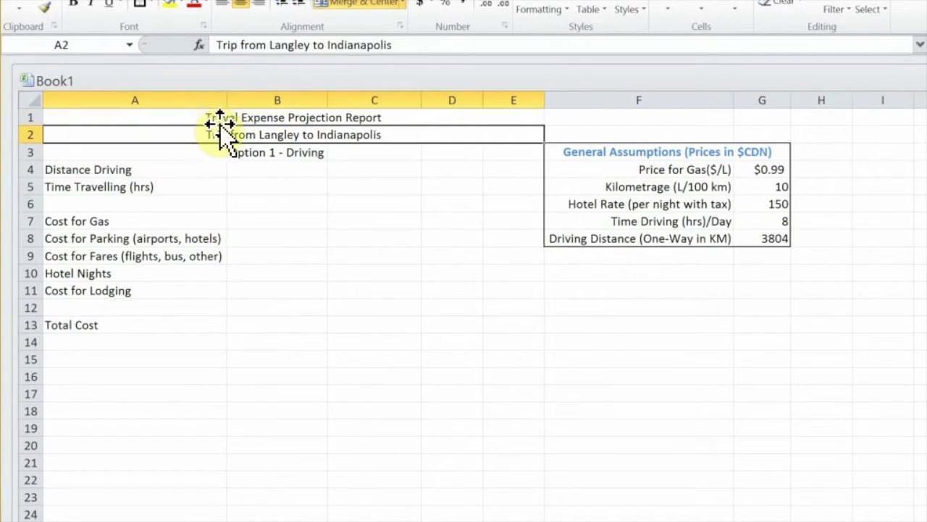
click(128, 118)
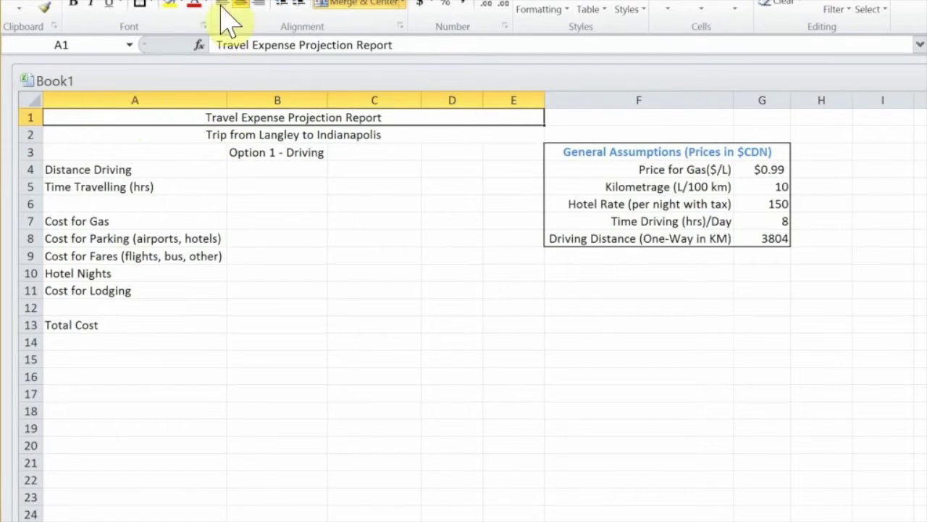
Step: Give the report title a dark olive-green fill with white text
click(181, 3)
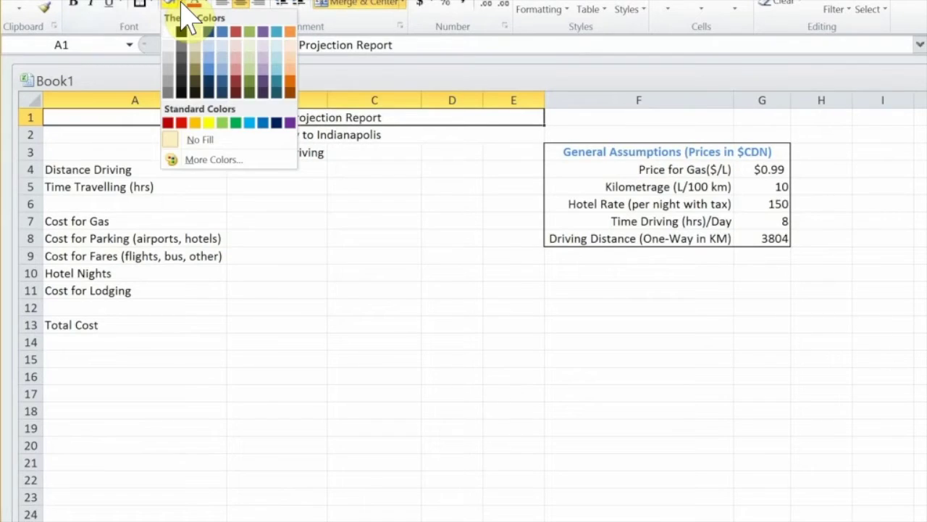
click(251, 72)
click(273, 137)
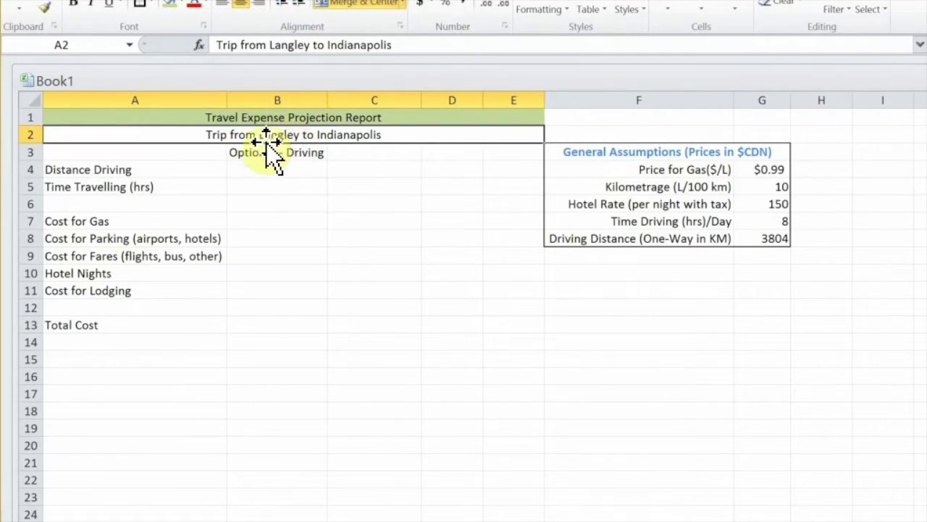
click(204, 118)
click(183, 4)
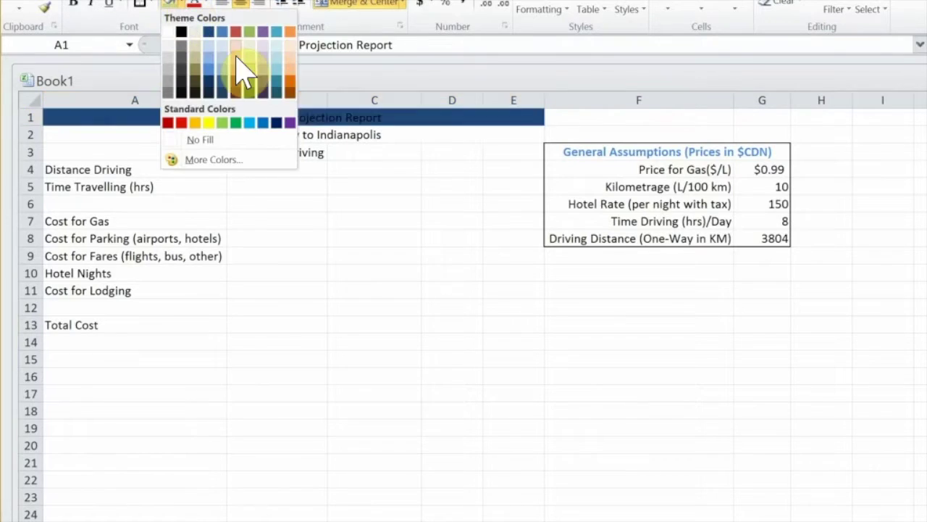
click(245, 82)
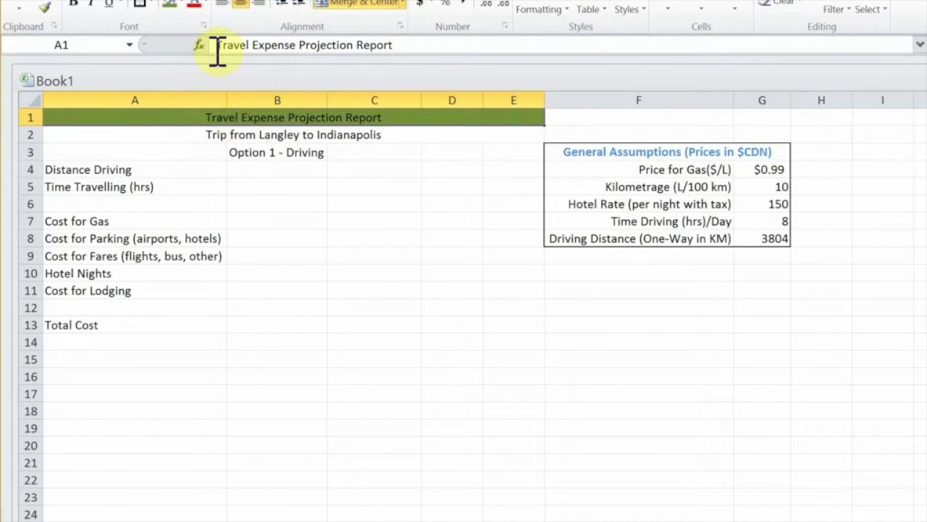
click(205, 3)
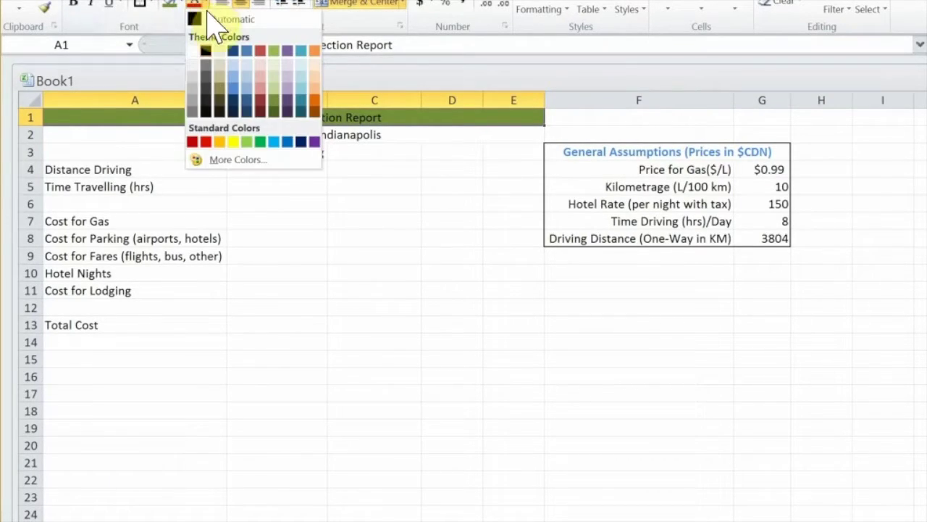
click(219, 50)
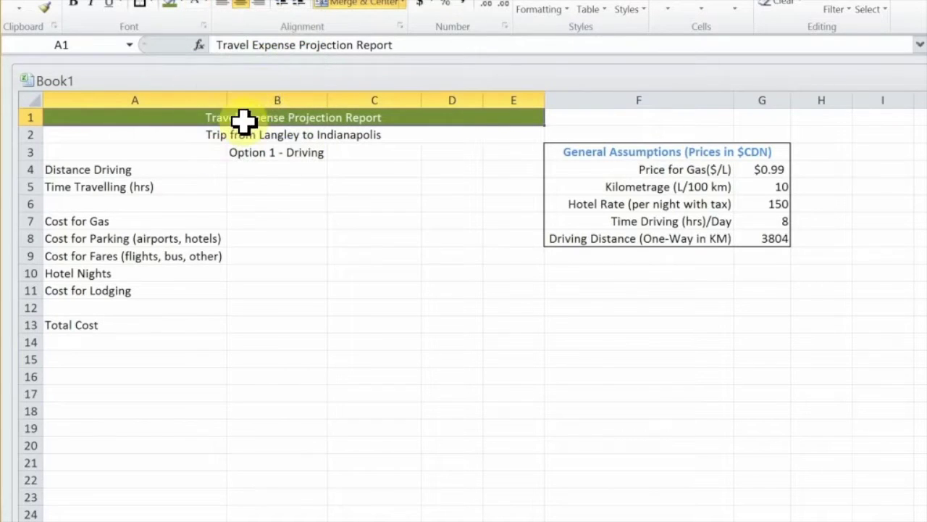
Step: Give the trip subtitle row a light green fill
click(239, 135)
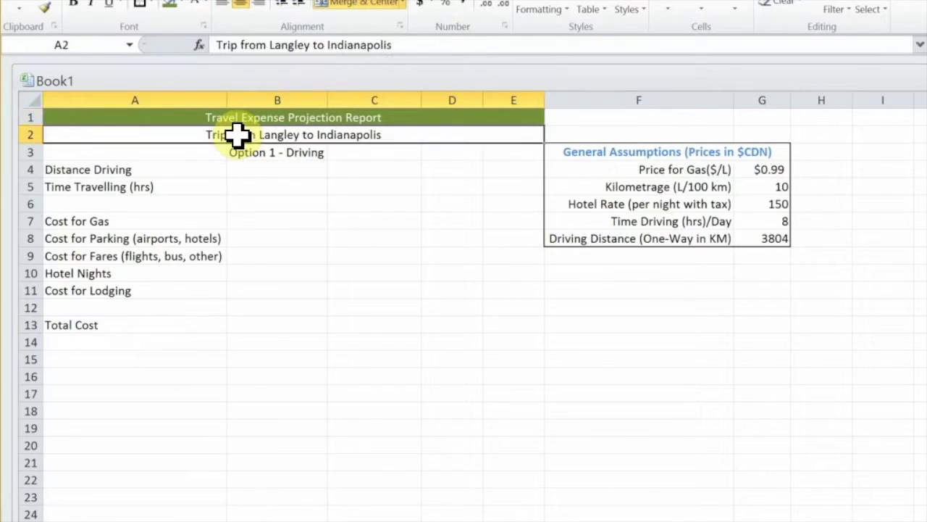
click(181, 3)
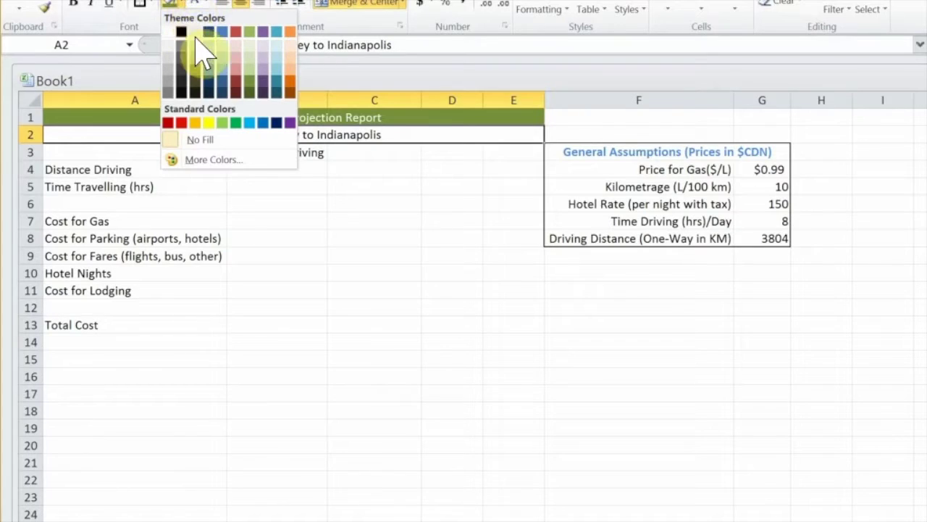
click(251, 73)
click(295, 174)
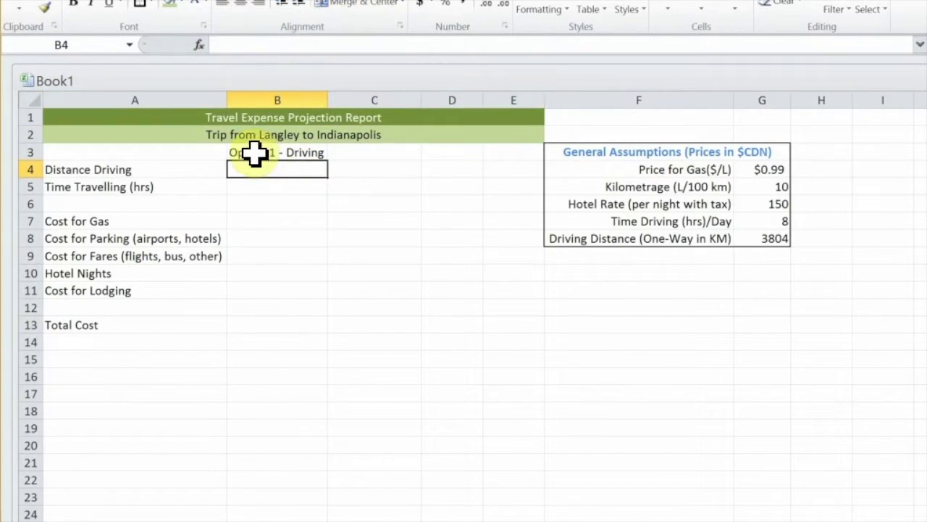
Step: Apply a Thick Box Border around A1:E13, from the title through Total Cost
mouse_move(63, 123)
mouse_down()
mouse_move(259, 288)
mouse_move(271, 319)
mouse_up()
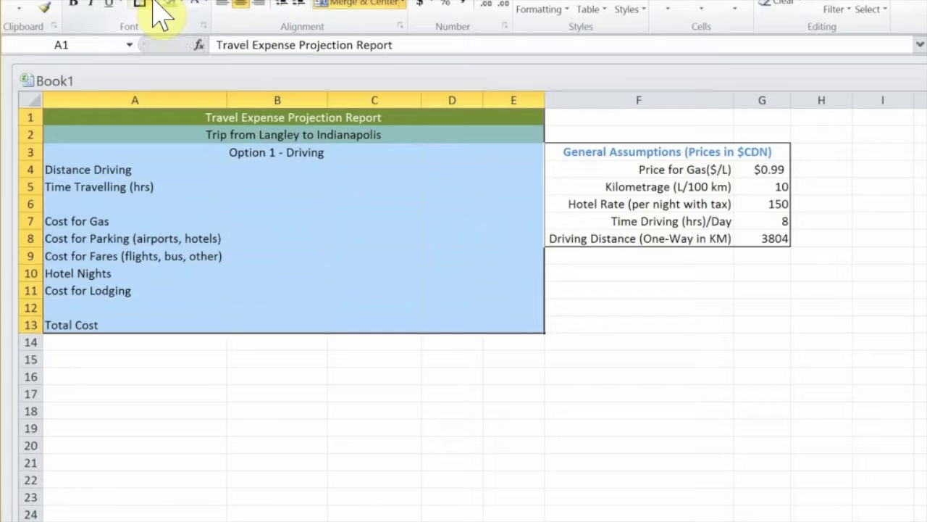
click(153, 3)
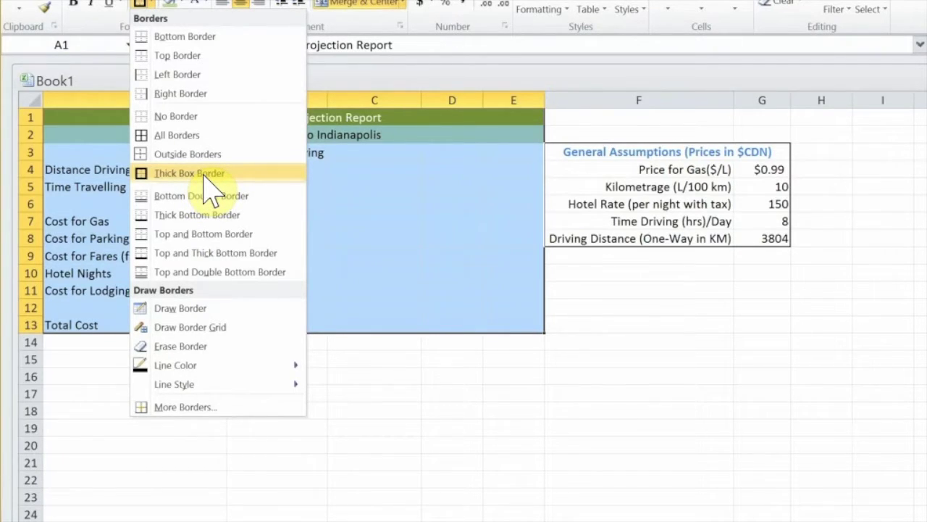
click(205, 174)
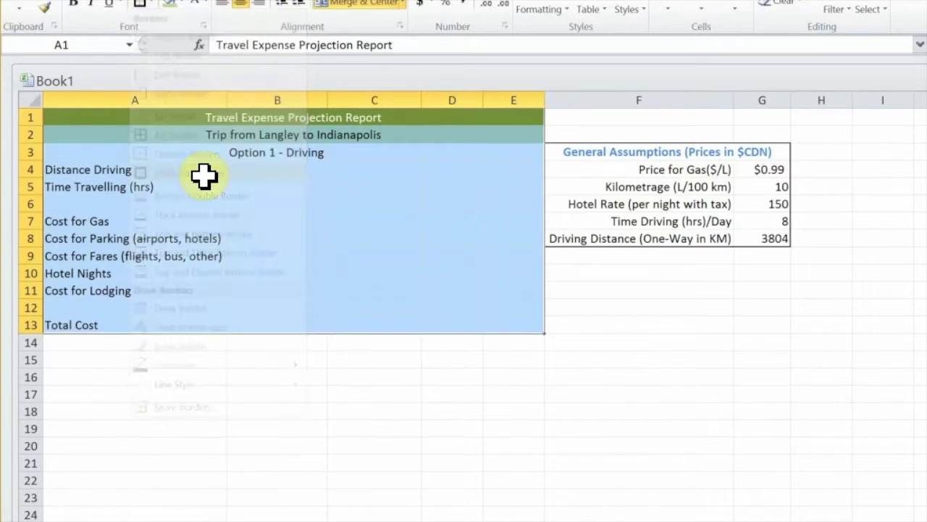
click(360, 219)
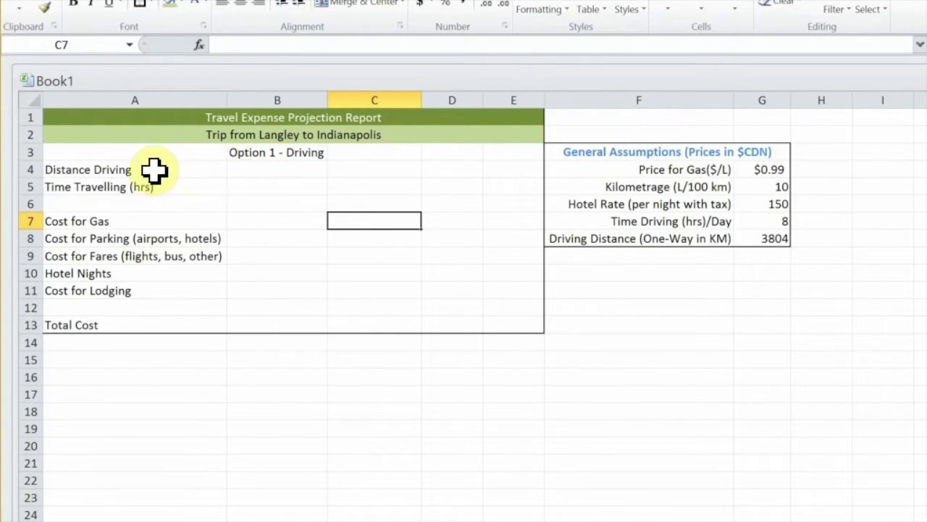
Step: Add a bottom border under the trip subtitle row
drag(181, 151, 155, 327)
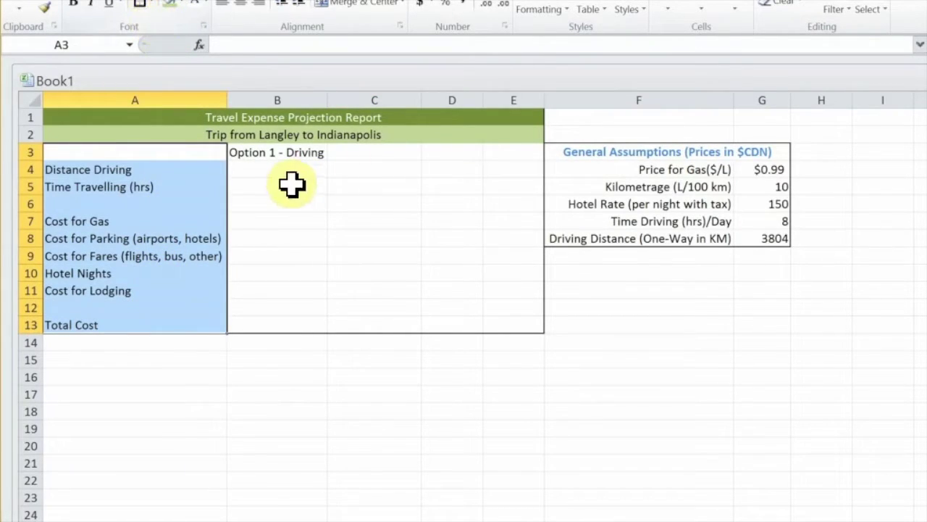
click(319, 429)
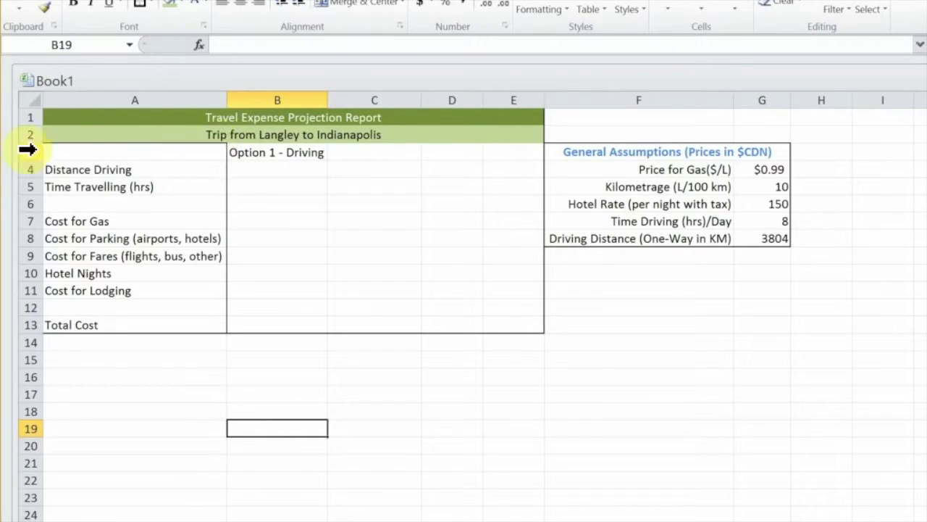
click(278, 139)
click(153, 3)
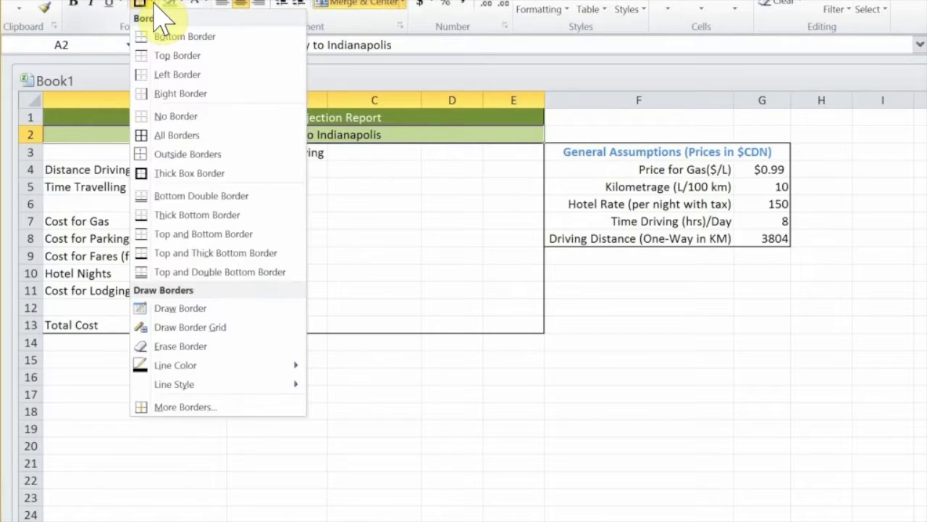
click(166, 37)
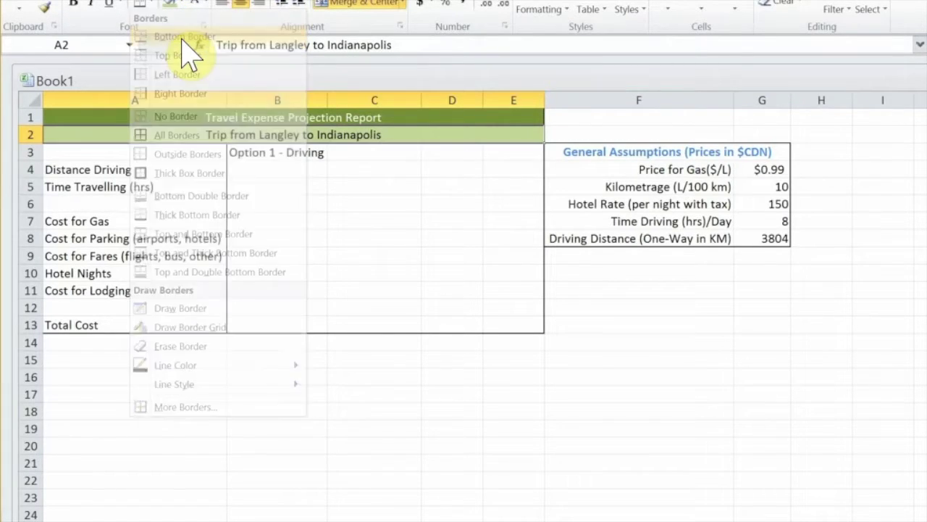
click(313, 426)
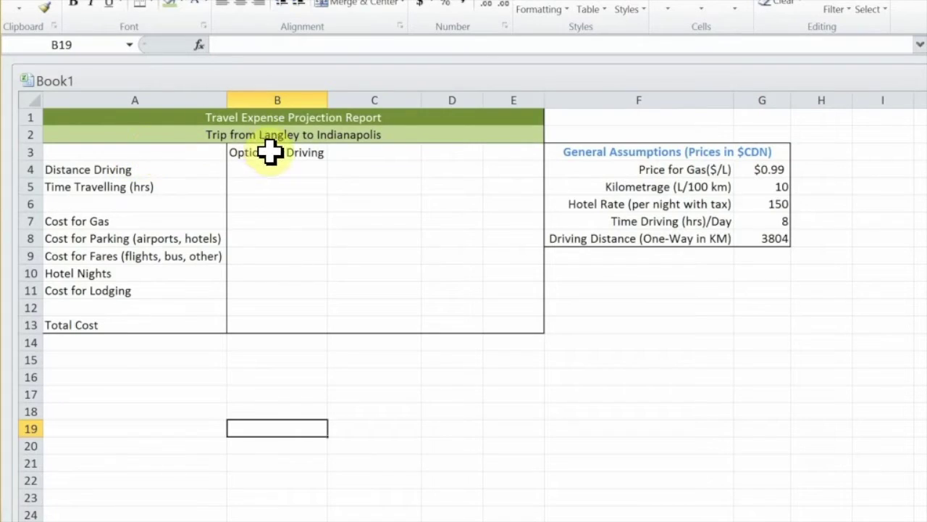
click(275, 152)
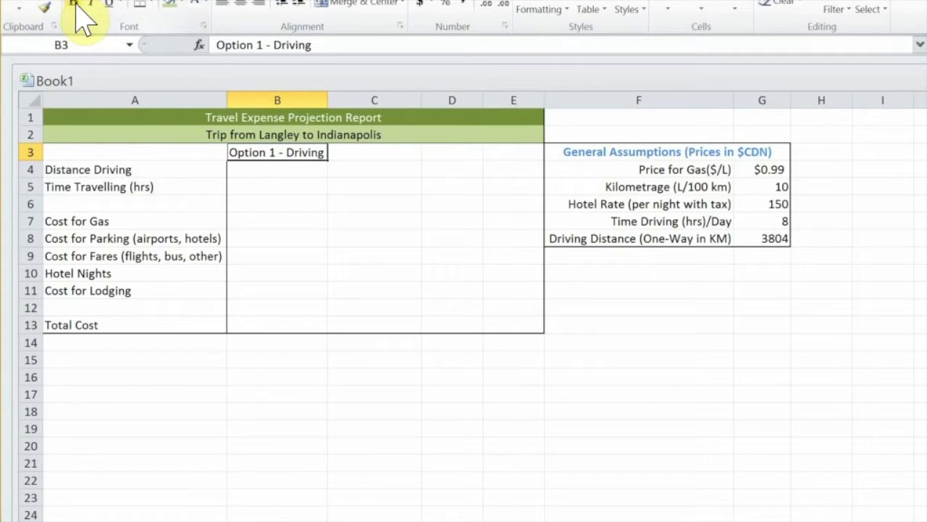
Step: Edit the Distance Driving, Time Travelling (hrs), Cost for Gas and parking labels
click(299, 171)
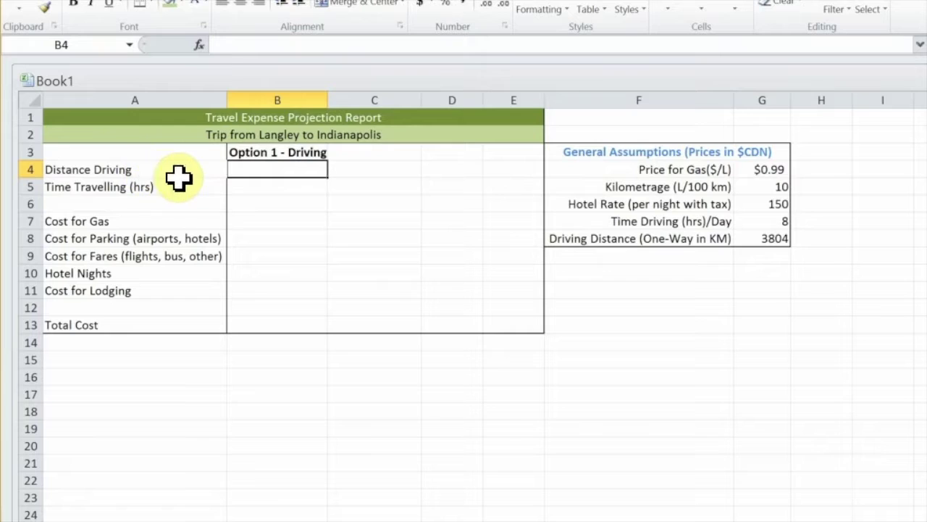
click(124, 171)
double_click(162, 170)
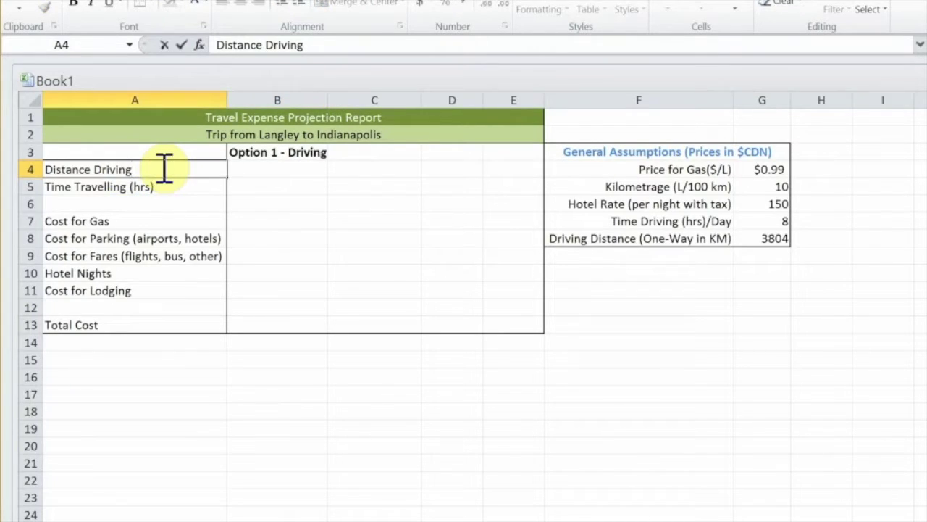
text(:)
click(170, 182)
double_click(171, 186)
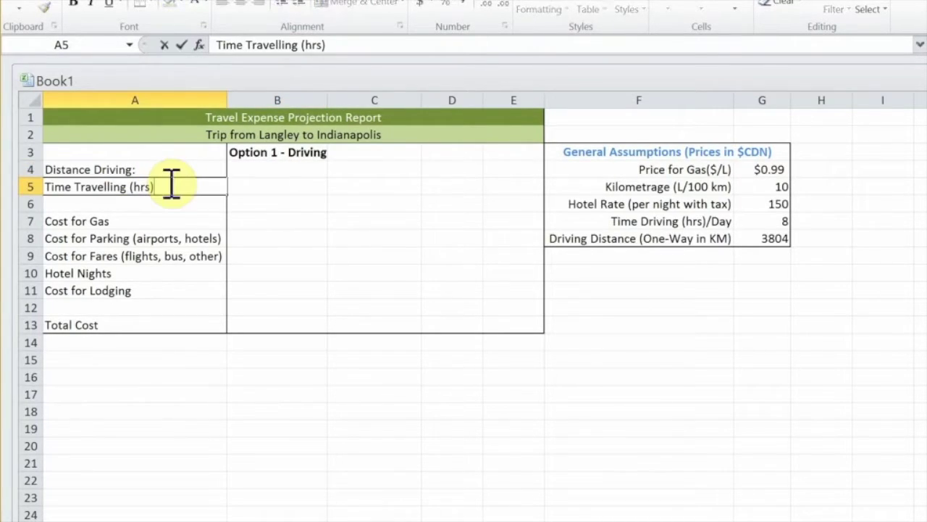
text(:)
click(187, 221)
double_click(186, 222)
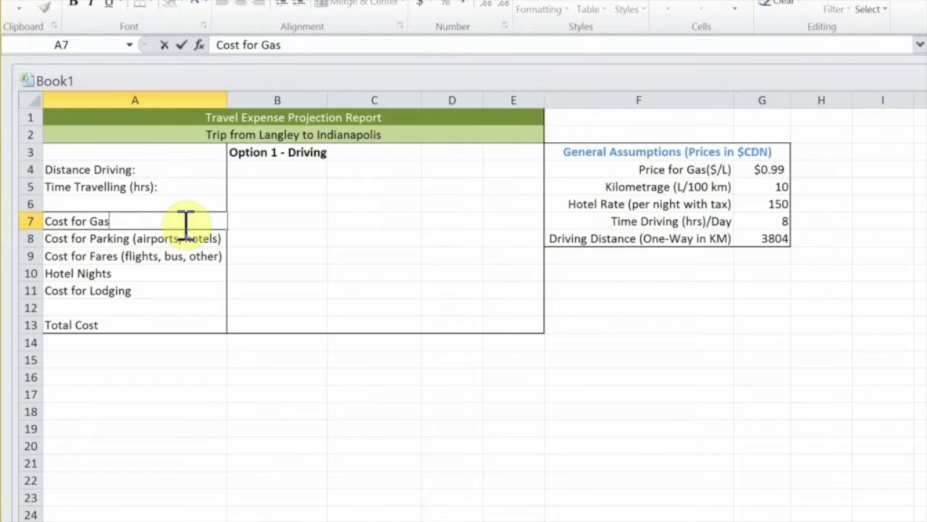
text(:)
click(215, 236)
double_click(215, 235)
text(:)
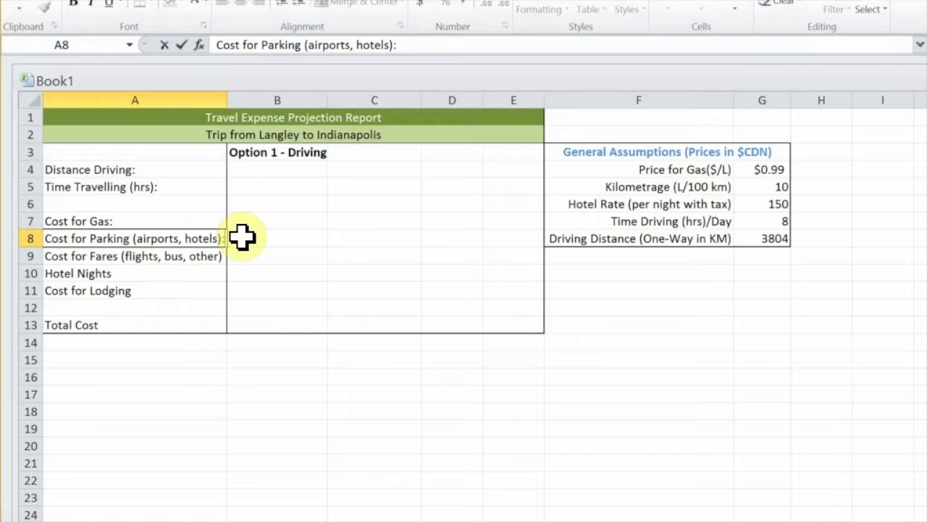
Step: Append colons to the fares, Hotel Nights and Cost for Lodging labels
click(219, 252)
double_click(225, 253)
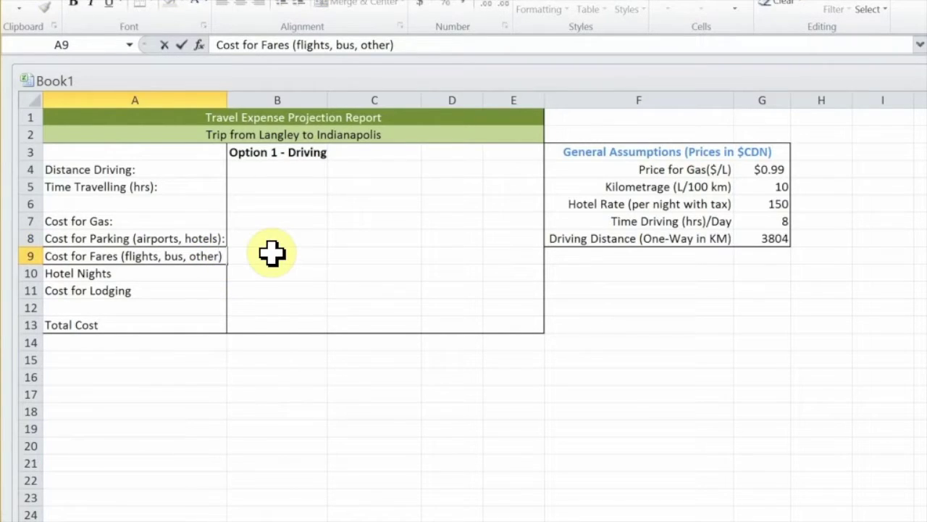
text(:)
click(190, 274)
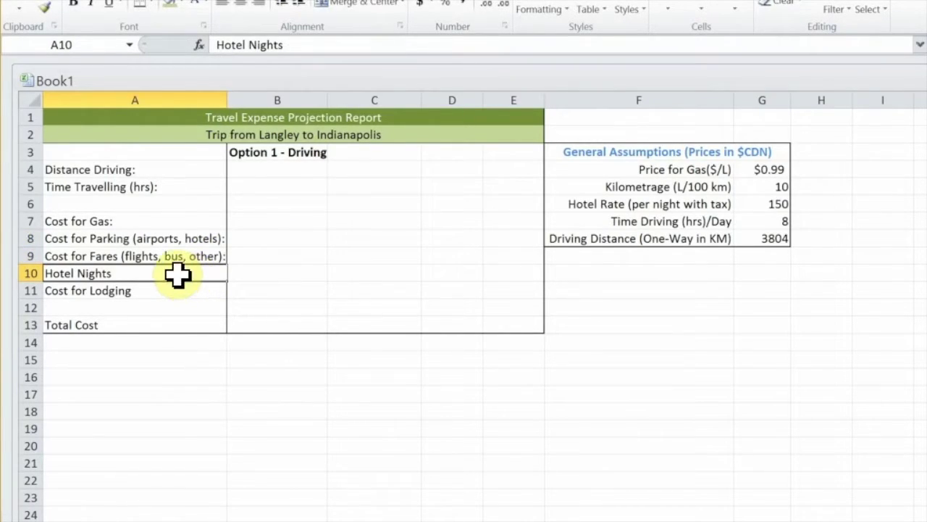
double_click(177, 273)
text(:)
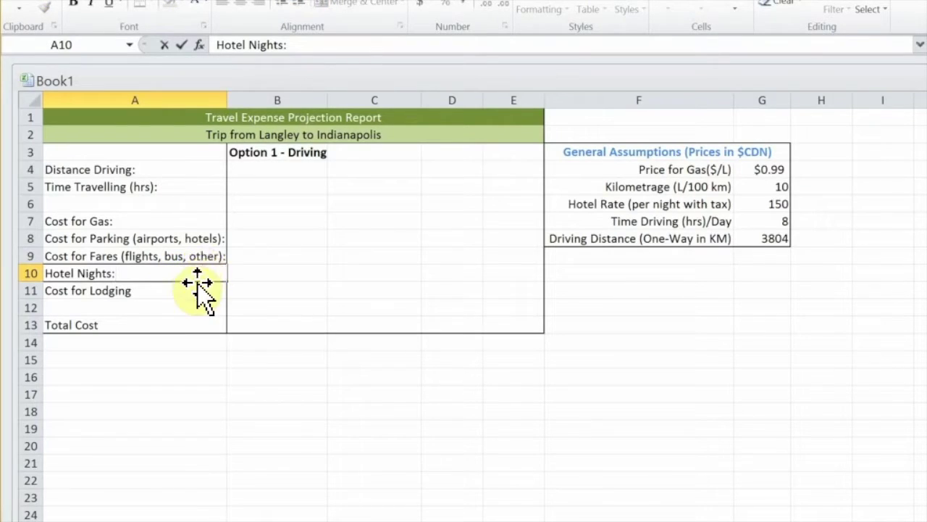
click(197, 287)
double_click(199, 288)
text(:)
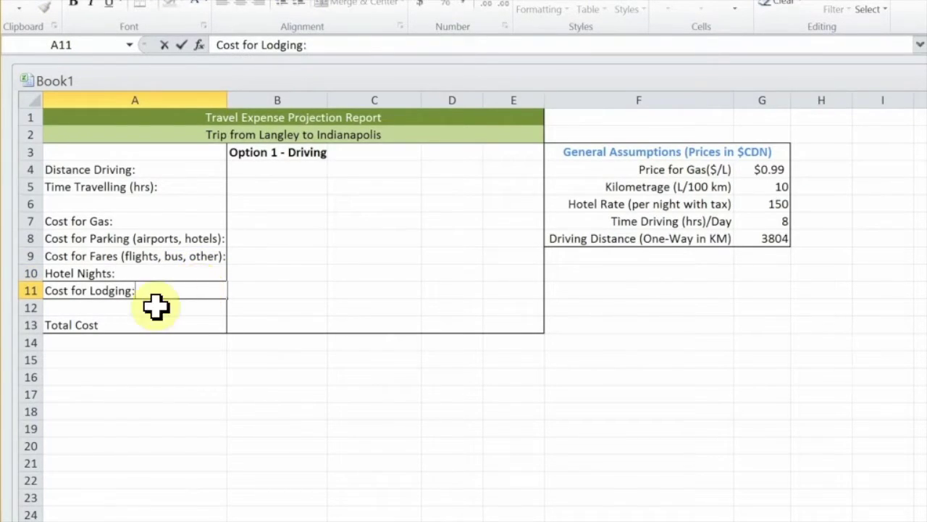
click(143, 324)
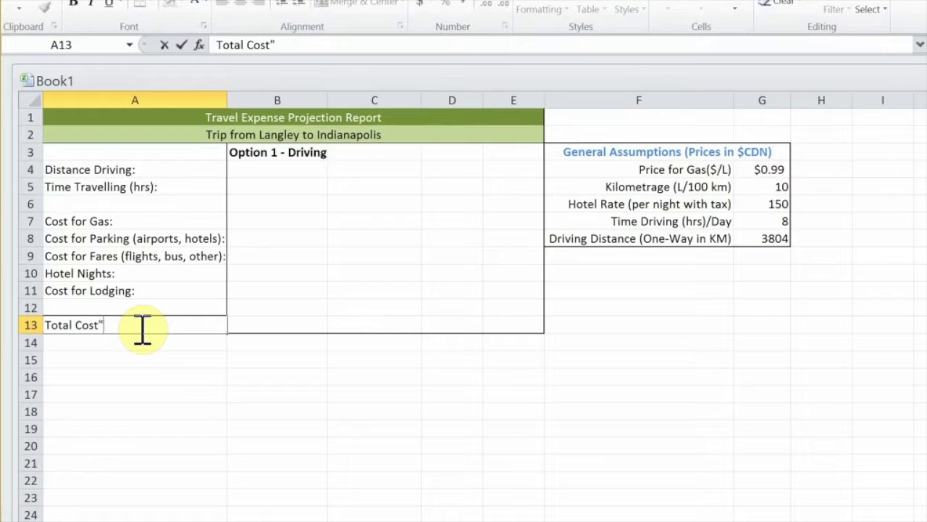
Step: Finish the 'Total Cost:' label and right-align labels A4:A13
text(:)
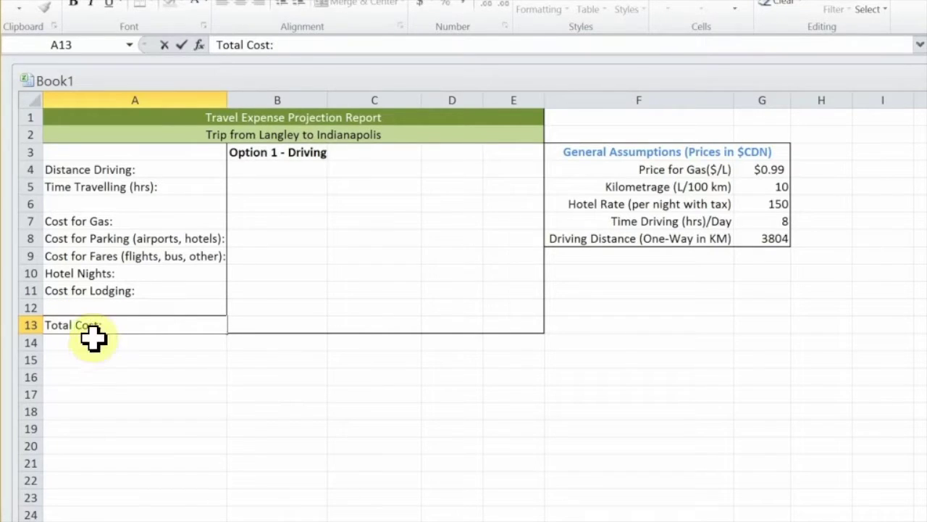
key(Return)
click(100, 326)
drag(91, 324, 63, 169)
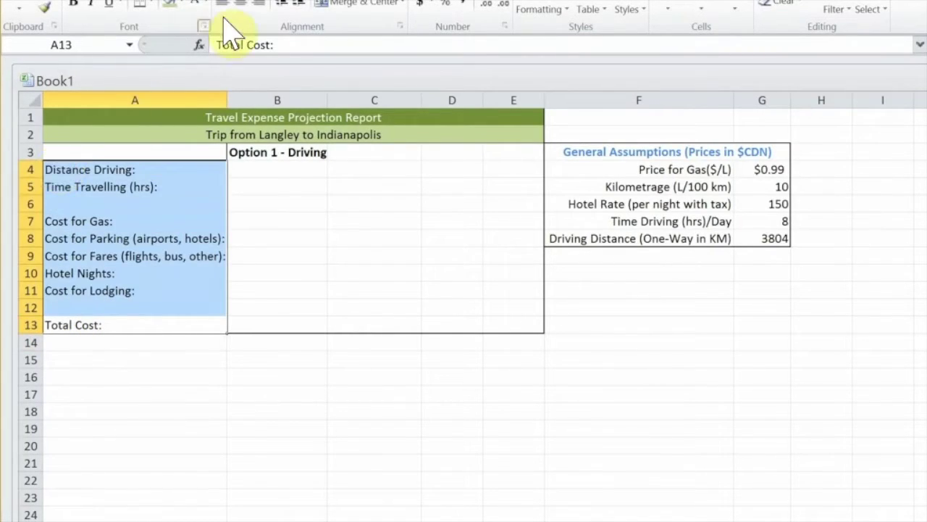
click(259, 5)
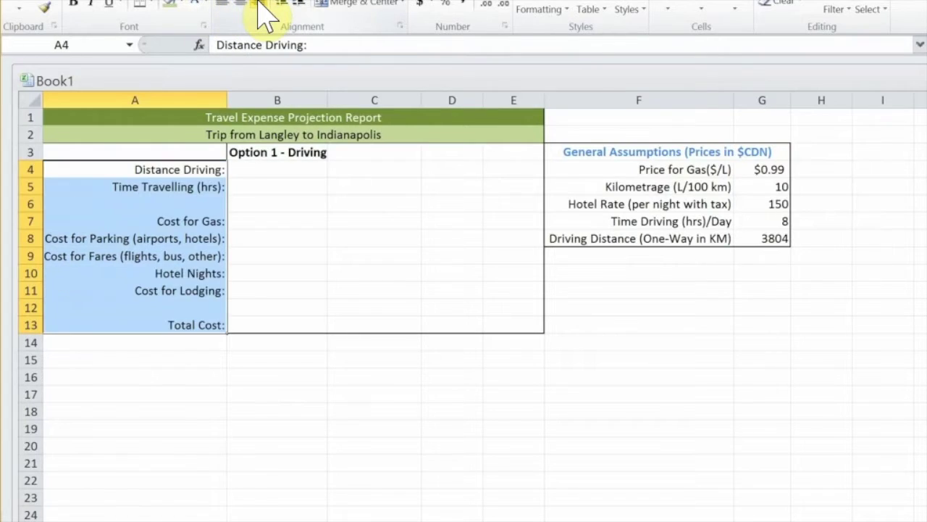
click(263, 274)
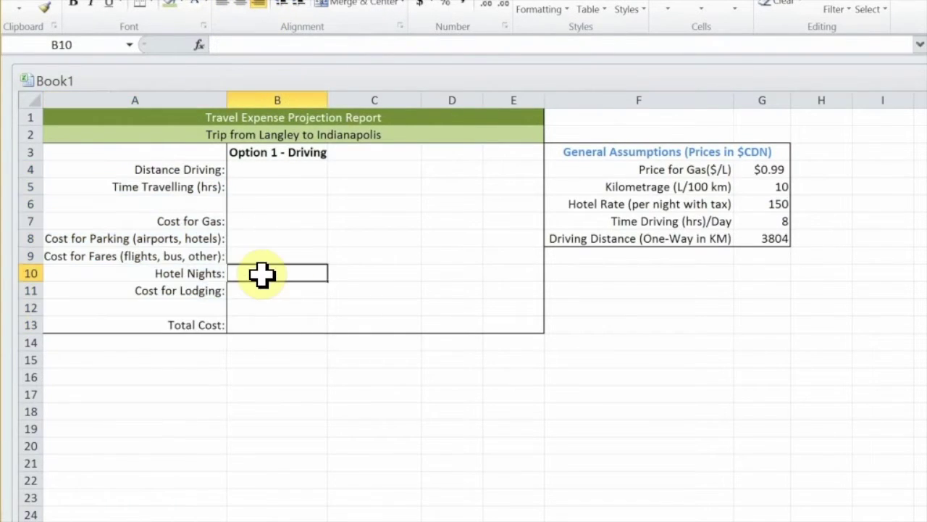
click(256, 170)
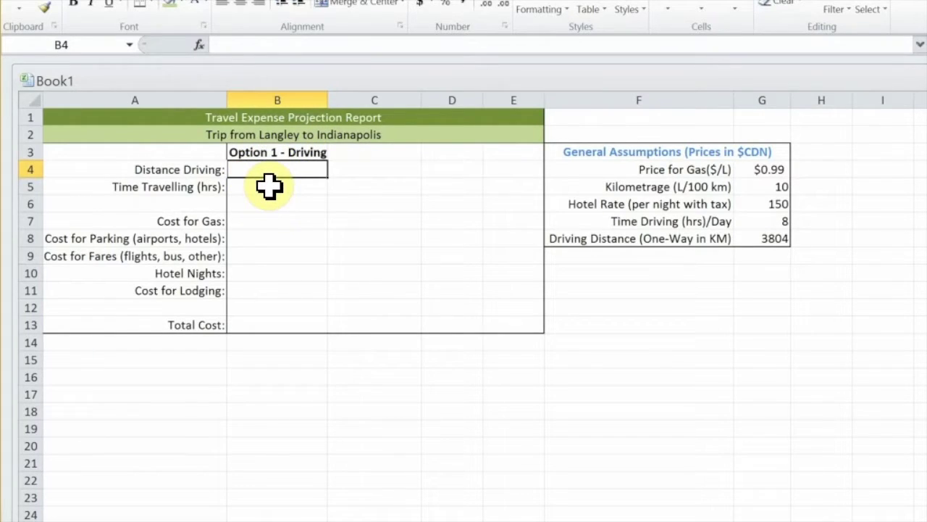
Step: Prefix the A2 subtitle with 'Round' and append 'and Back' after Indianapolis
double_click(164, 134)
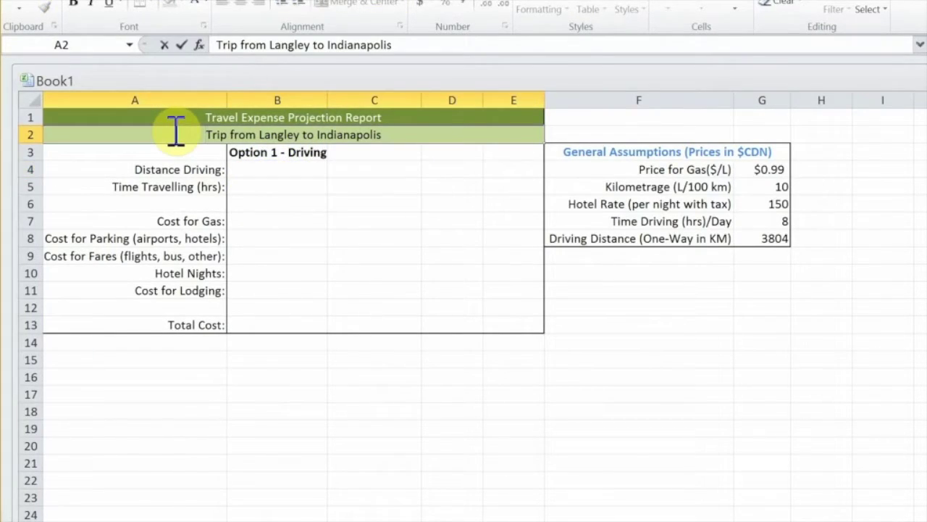
text(Round)
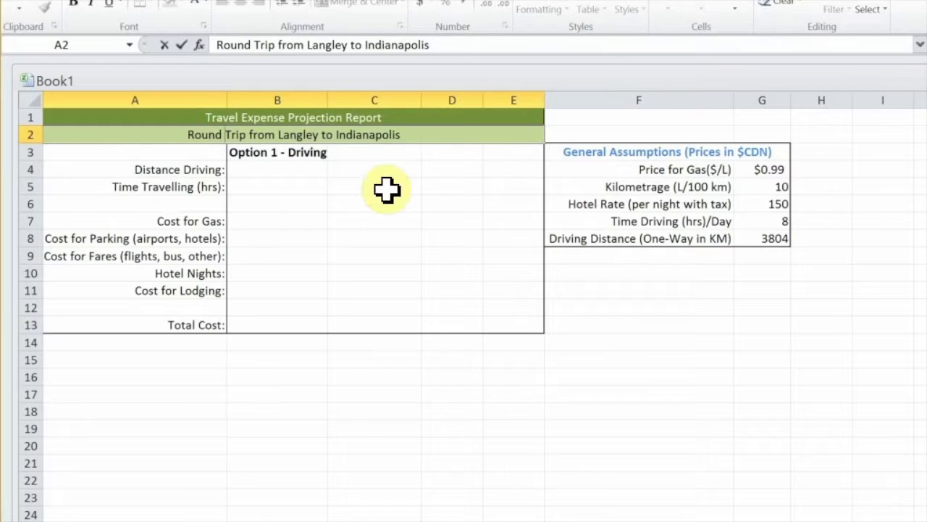
double_click(423, 136)
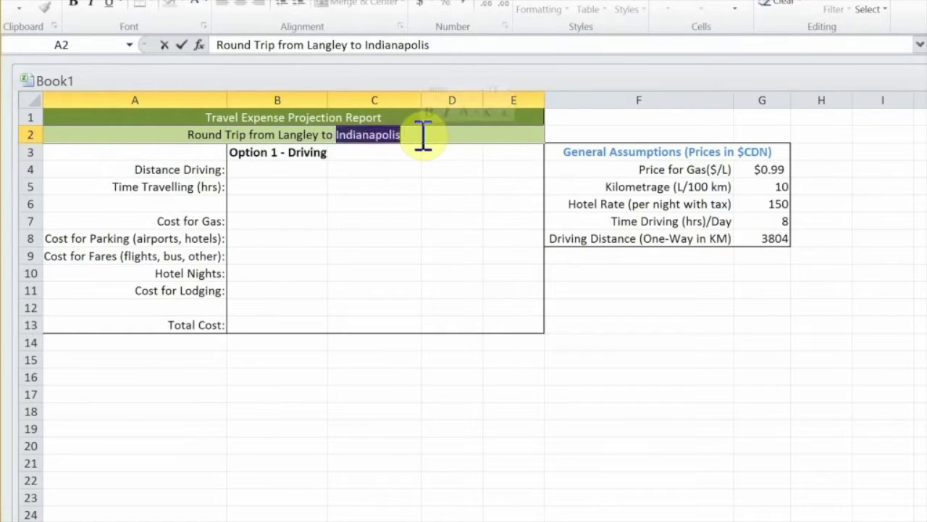
click(424, 136)
text(And)
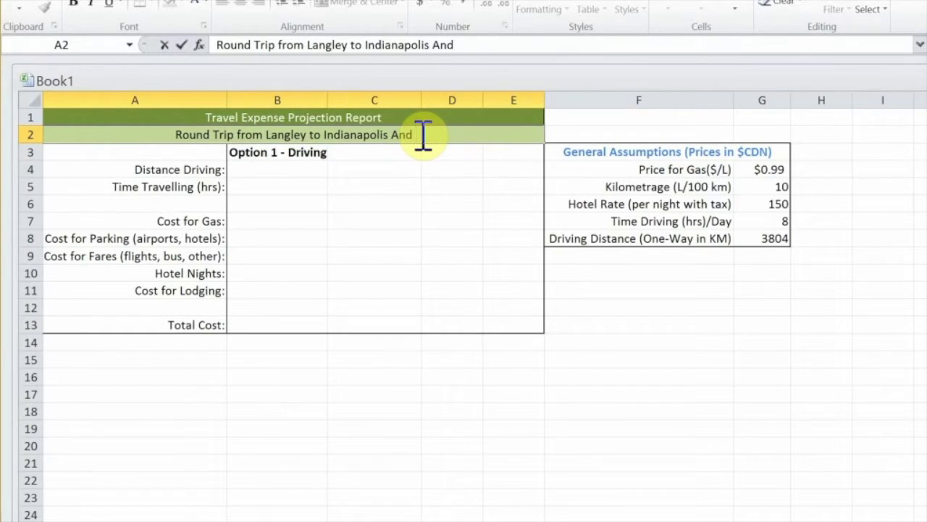
key(BackSpace)
key(BackSpace)
key(BackSpace)
text(and Back)
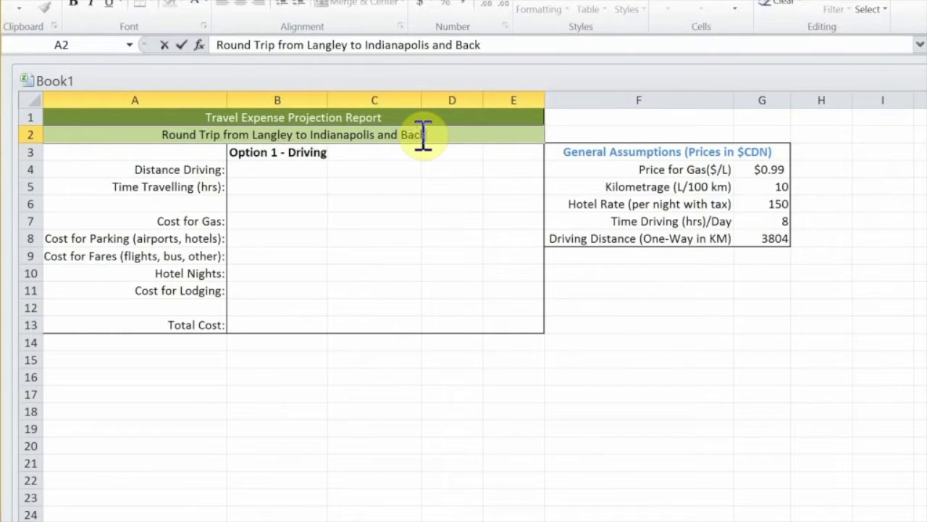
click(270, 171)
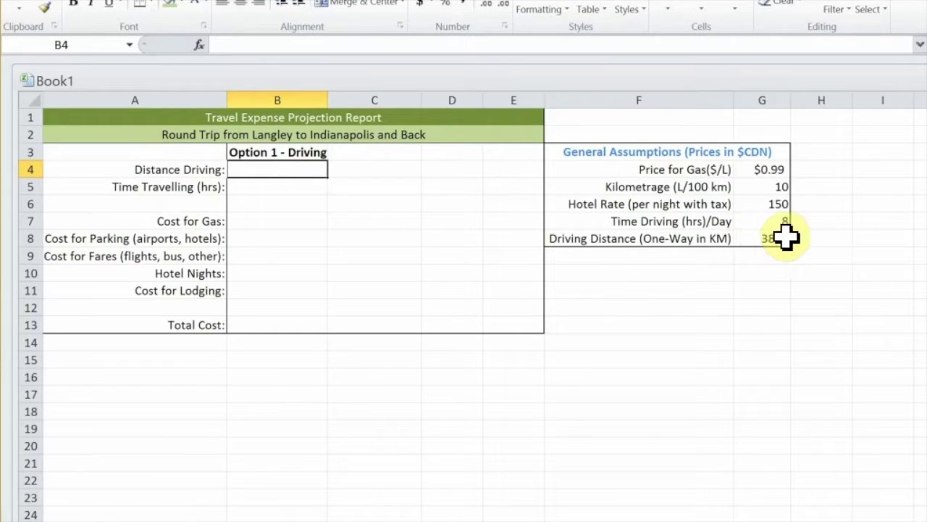
Step: Enter a round-trip distance formula in B4 from the 3804 km one-way value
click(769, 238)
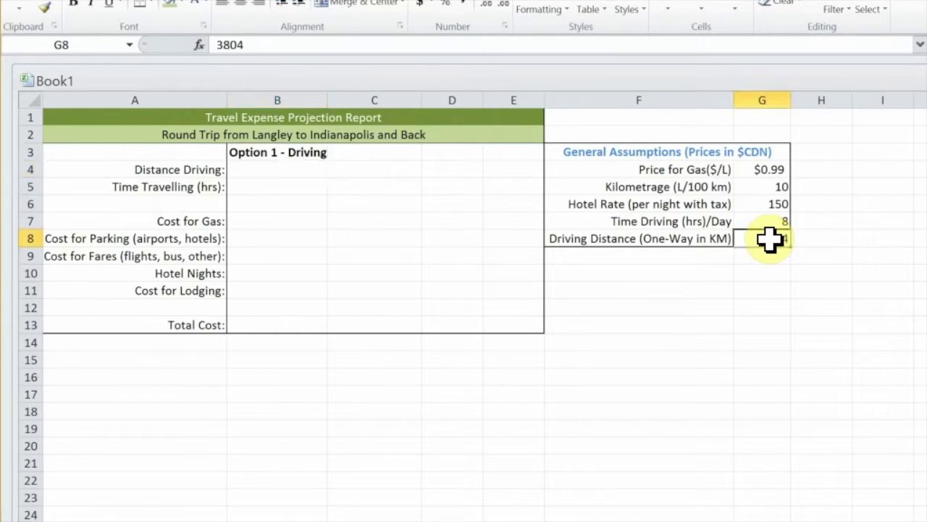
click(238, 171)
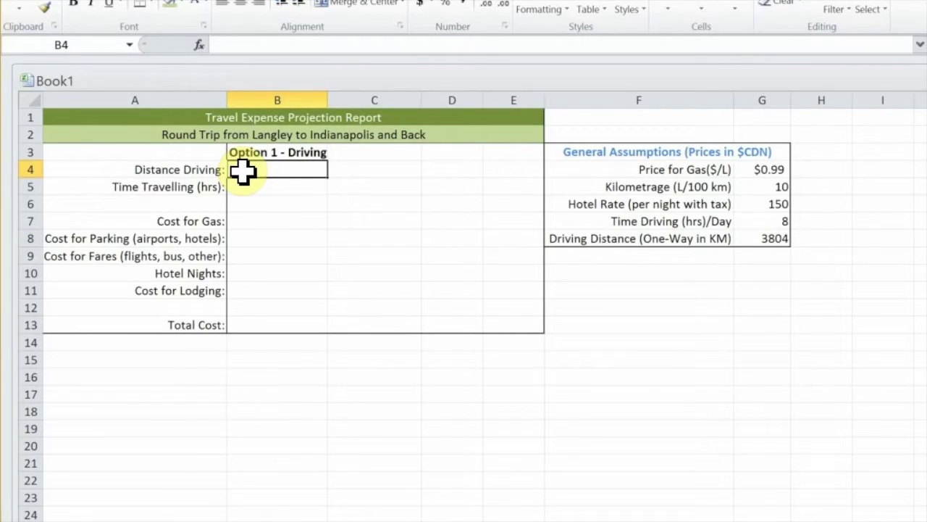
double_click(252, 172)
text(=3804*2)
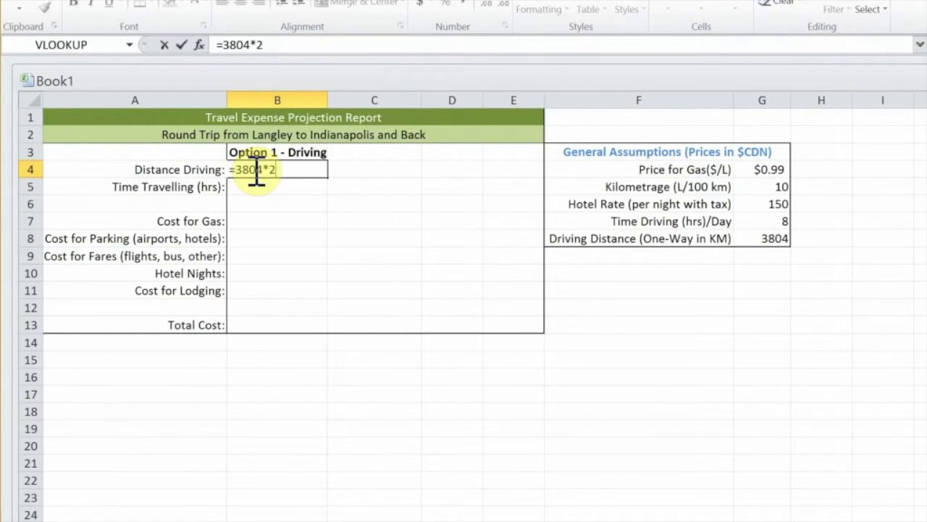
key(Return)
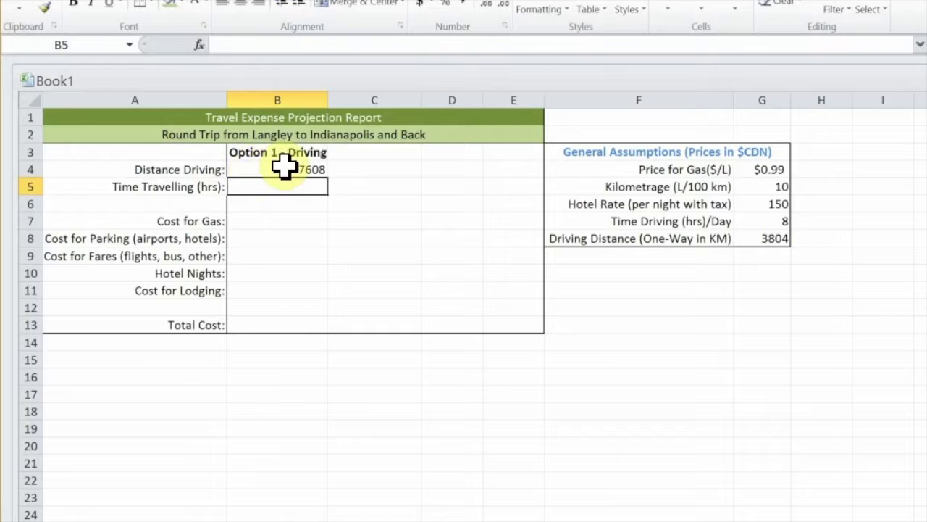
Step: Revise the B4 formula to =$G$8*2 so it shows 7608
double_click(292, 169)
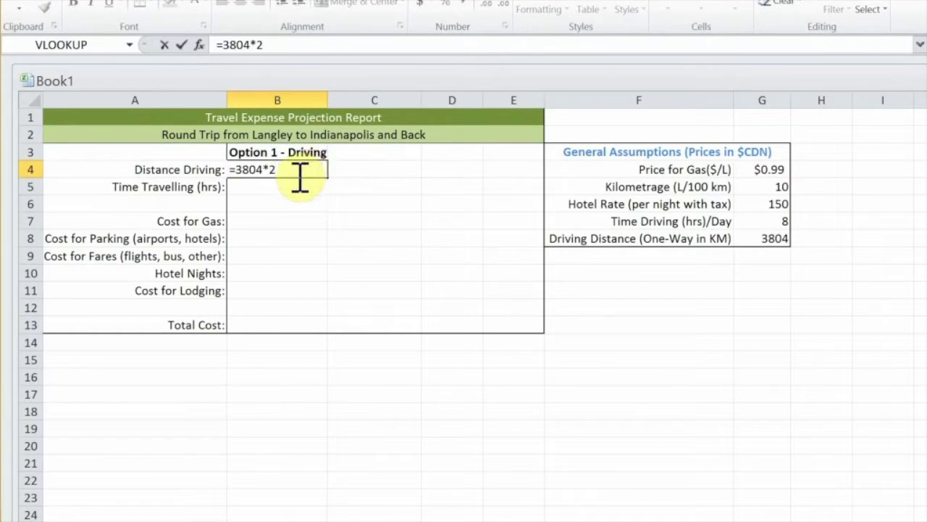
drag(296, 170, 240, 178)
text(=G8)
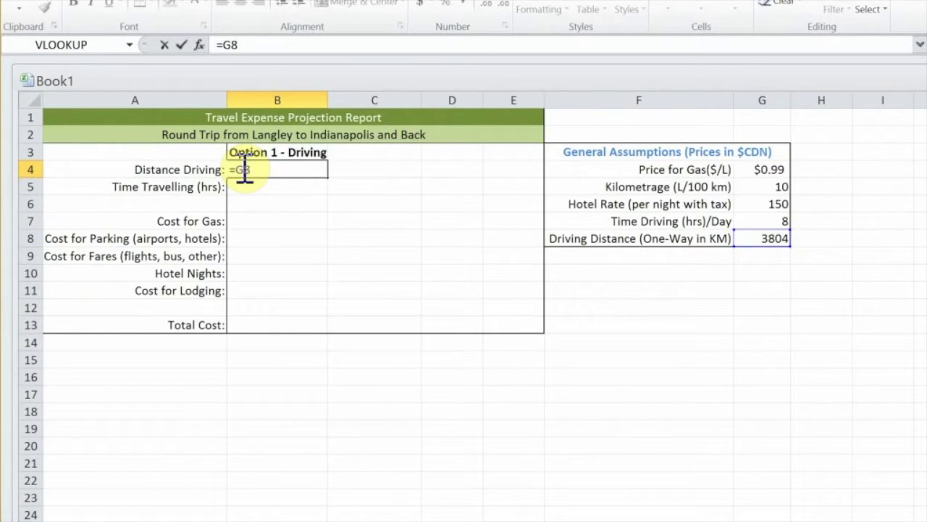
key(F4)
drag(237, 171, 267, 171)
click(278, 171)
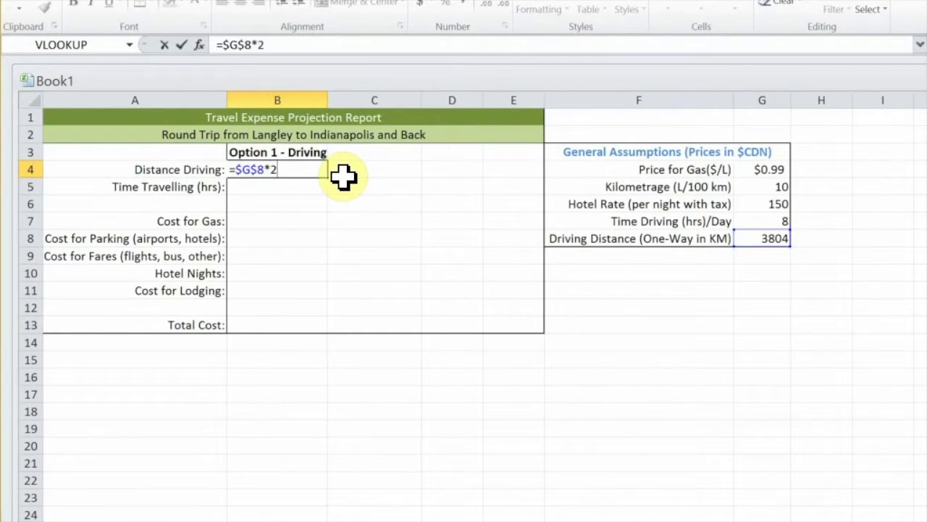
key(Return)
click(300, 168)
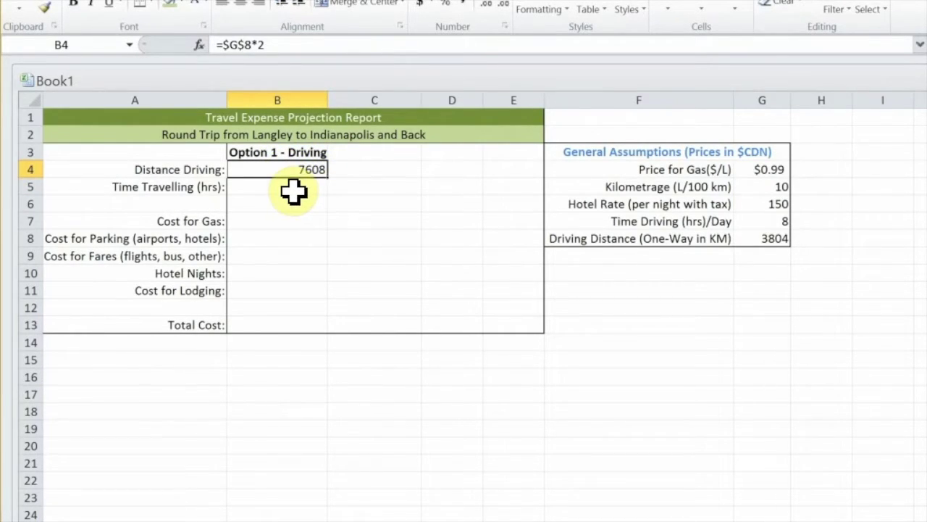
click(248, 188)
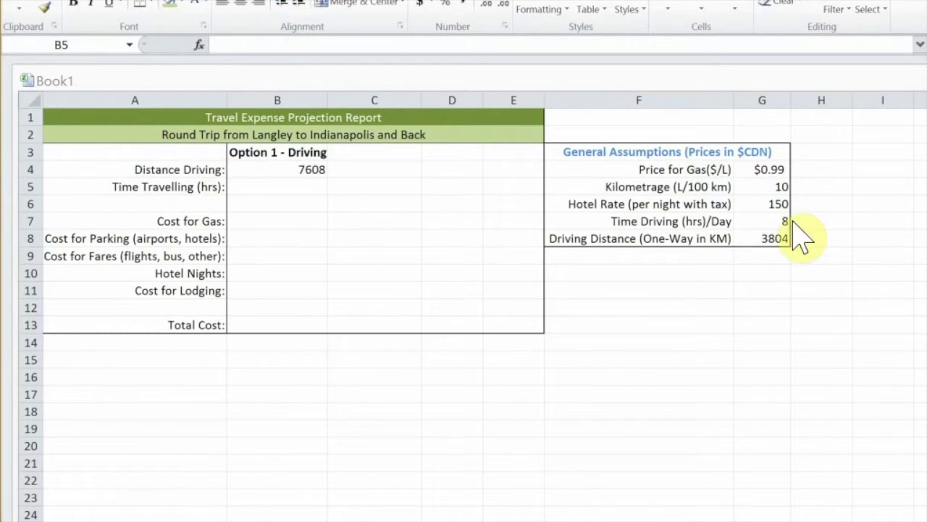
click(300, 185)
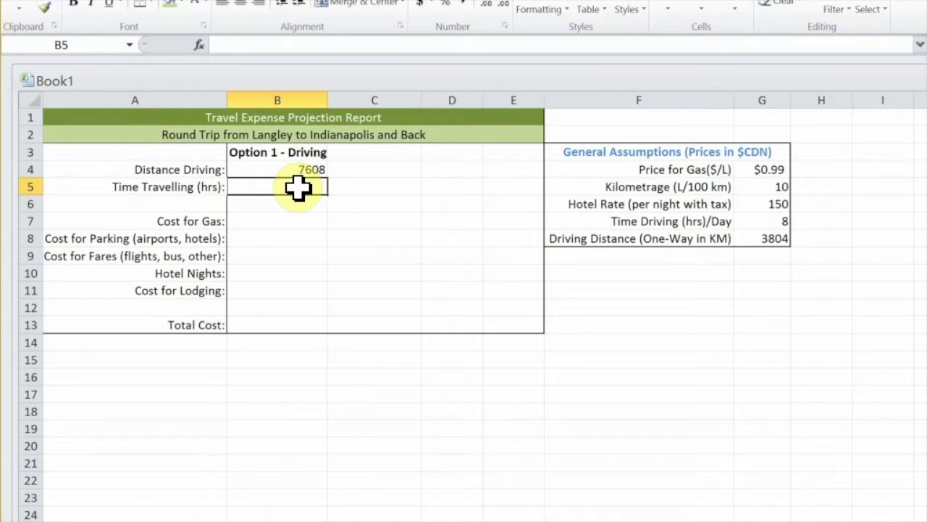
click(765, 255)
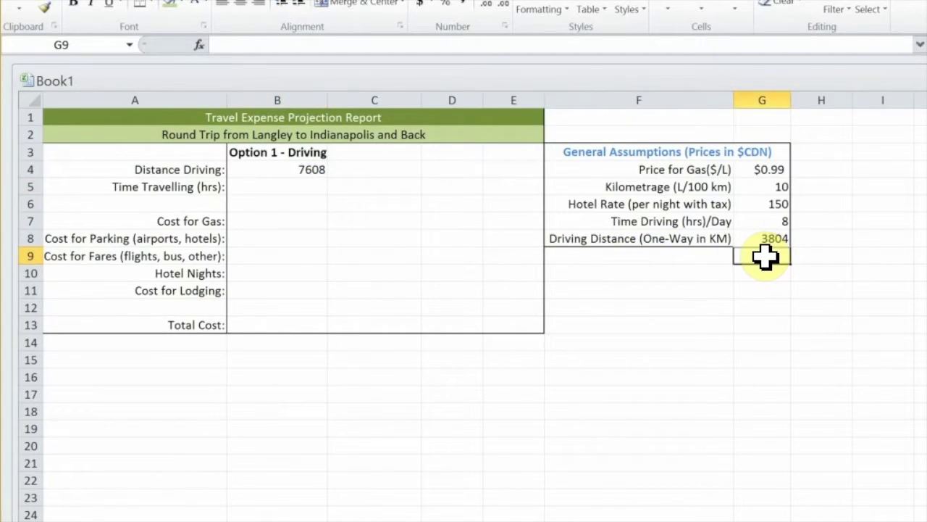
Step: Enter 35 in G9 and a Time Driving label in F9
text(35)
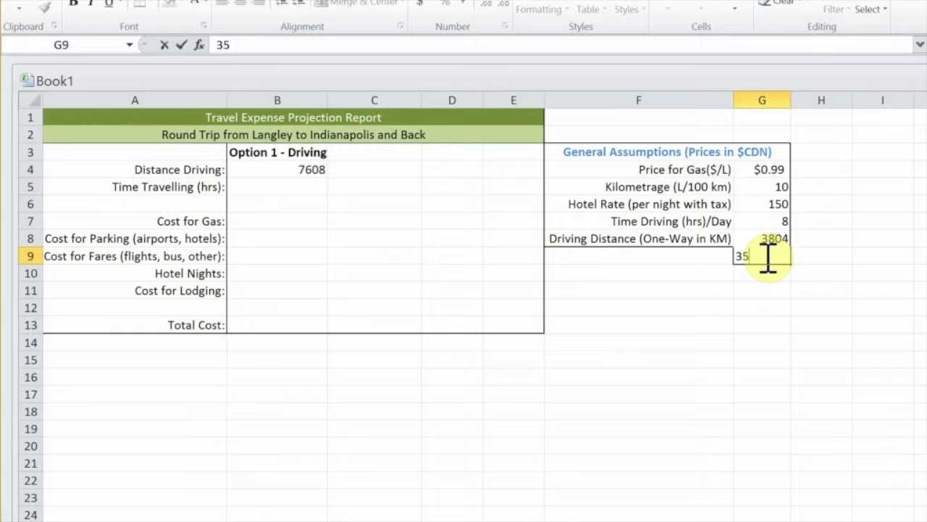
key(Left)
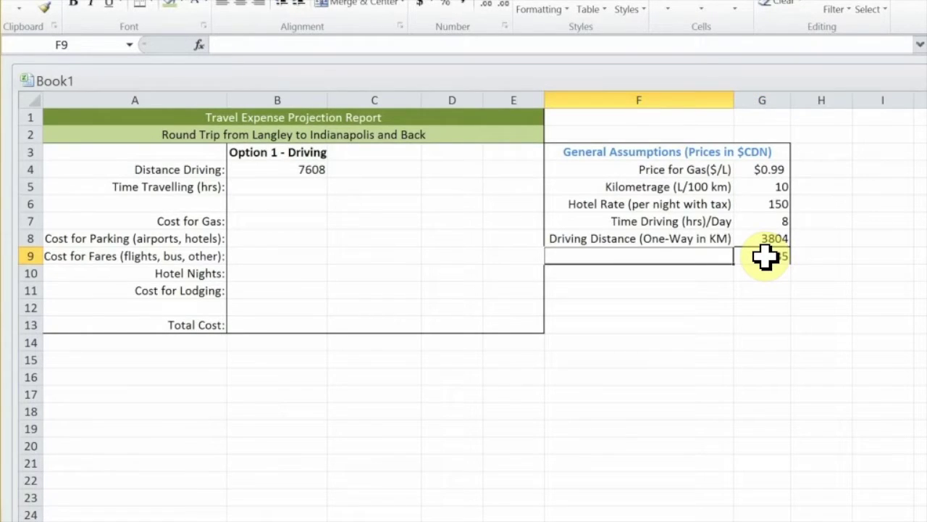
text(Timed)
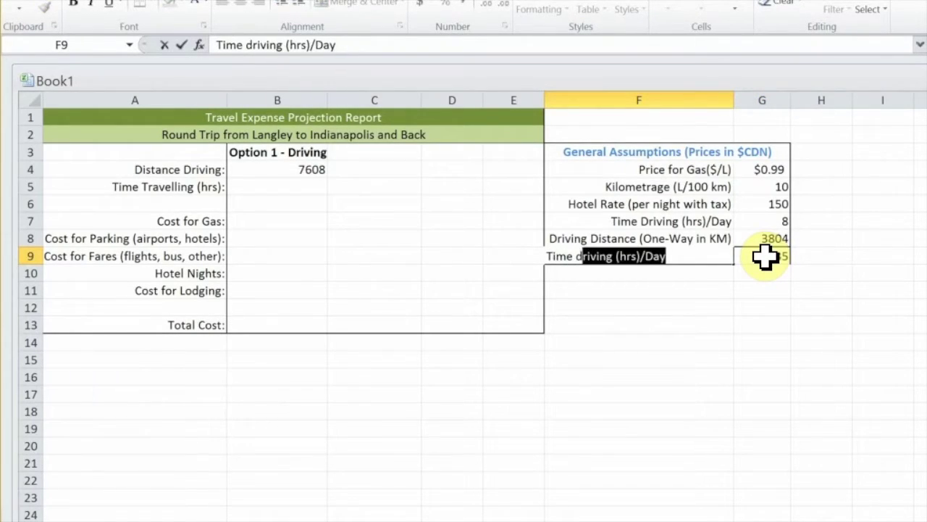
text(D)
text(Dr)
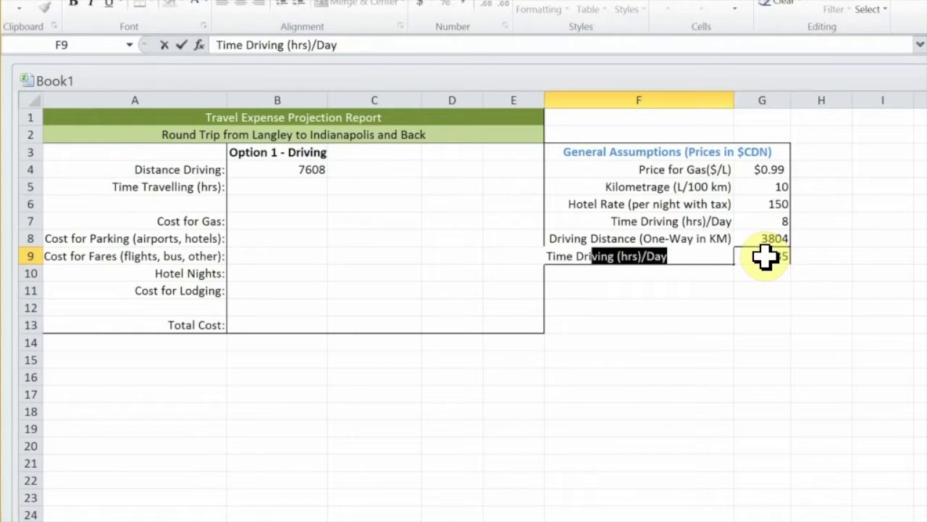
key(Left)
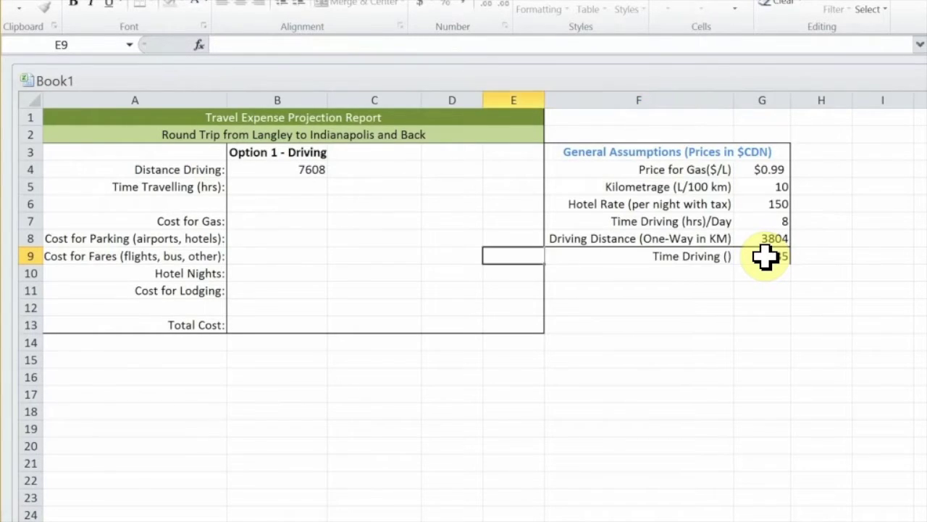
key(Down)
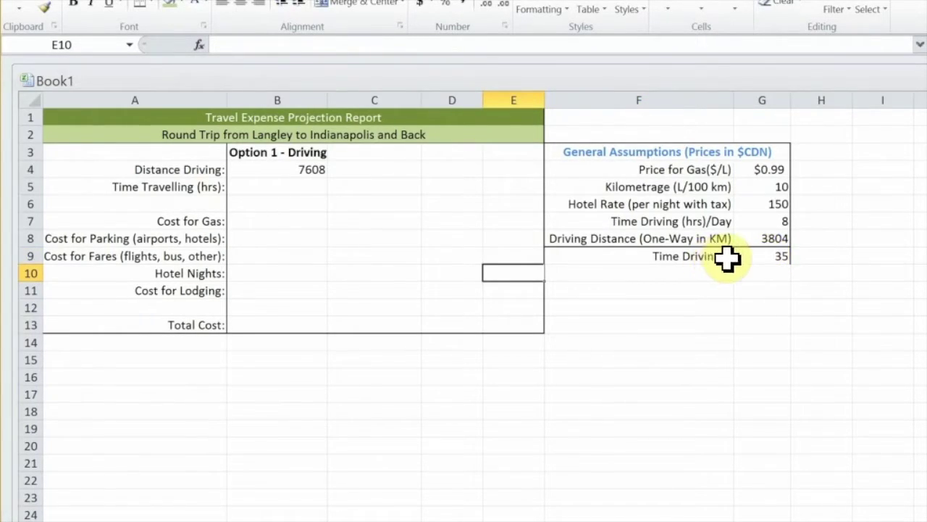
Step: Correct the F9 label to 'Time Driving (One Way)'
double_click(728, 258)
text(one w)
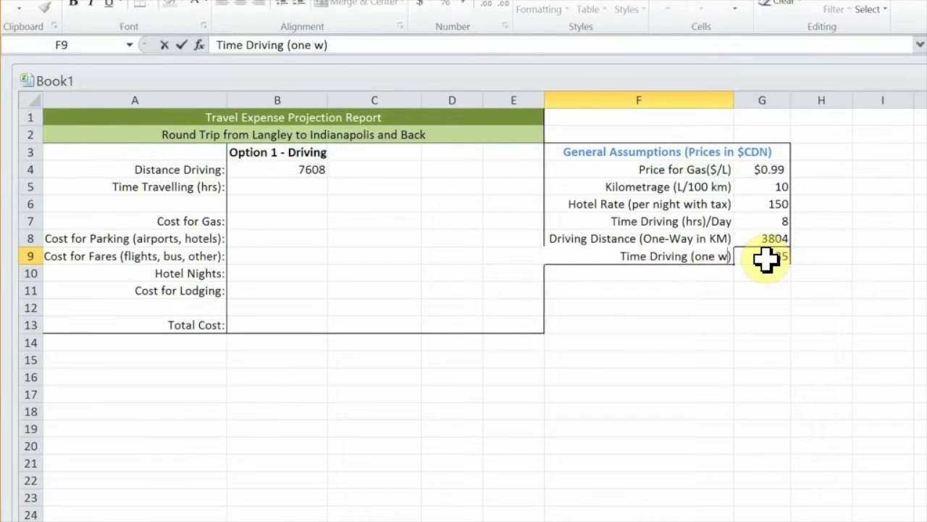
text(ay)
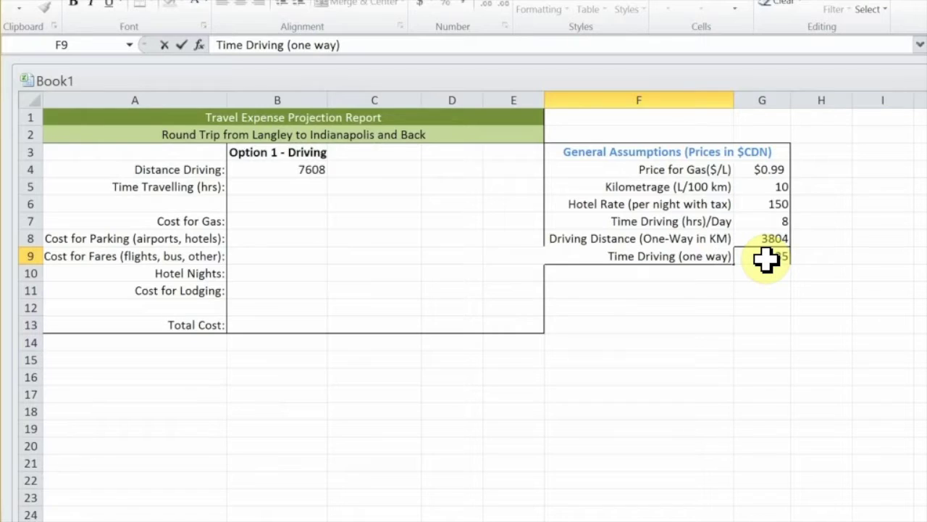
key(BackSpace)
text(W)
key(Left)
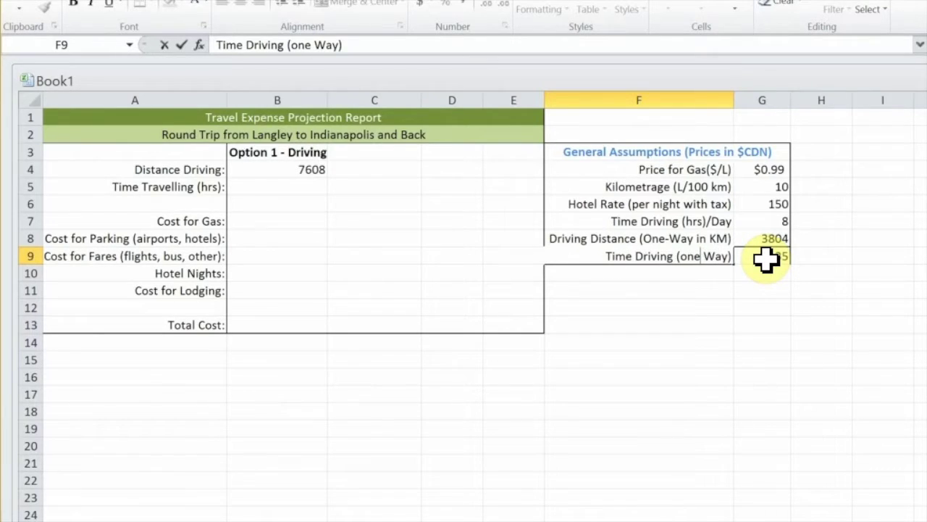
key(BackSpace)
text(W)
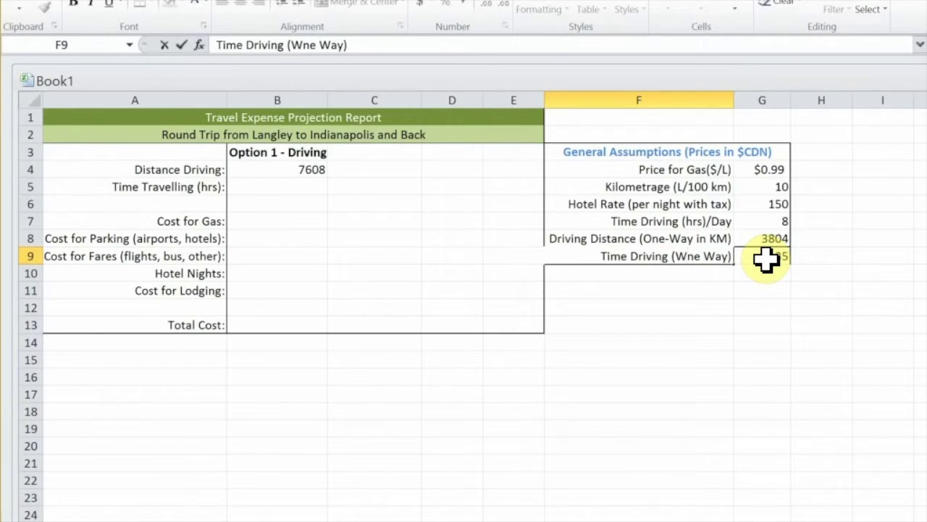
key(BackSpace)
text(O)
key(Return)
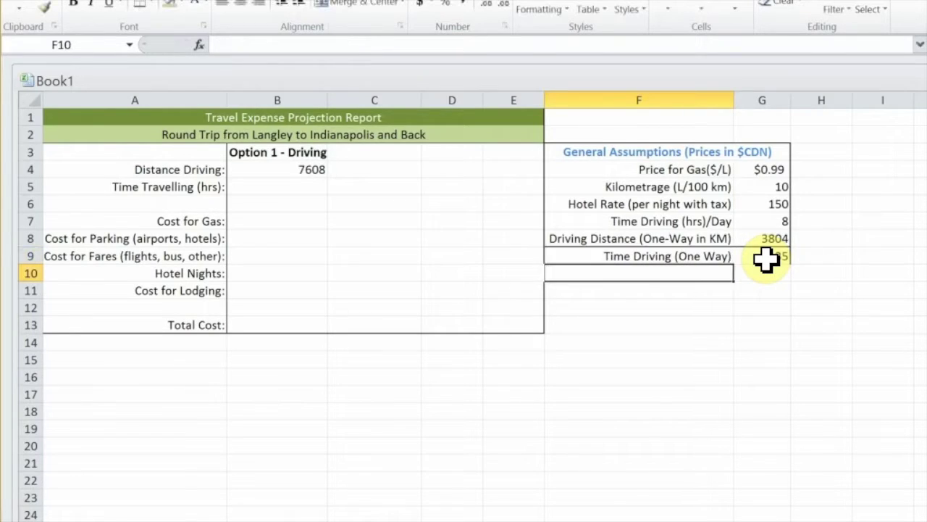
click(663, 310)
Step: Remove the borders from the driving distance row F8:G8
click(700, 238)
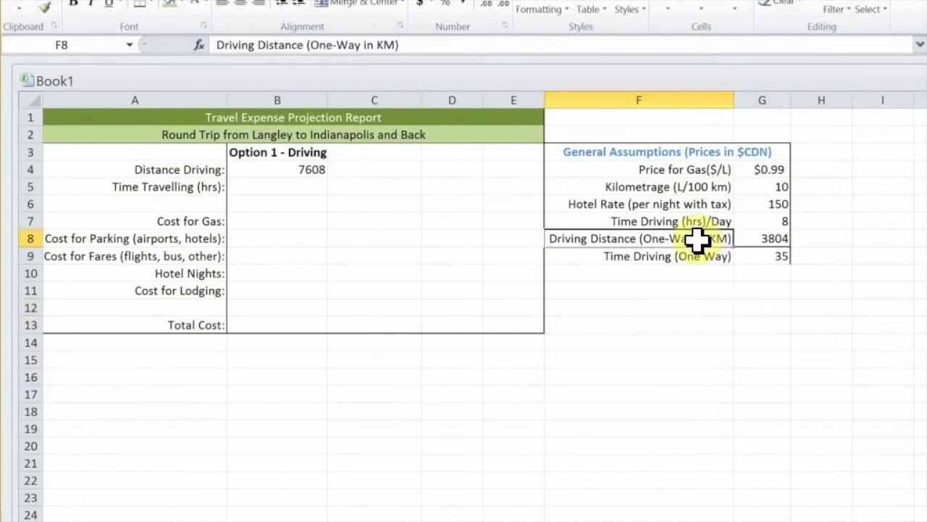
click(792, 304)
drag(586, 240, 766, 243)
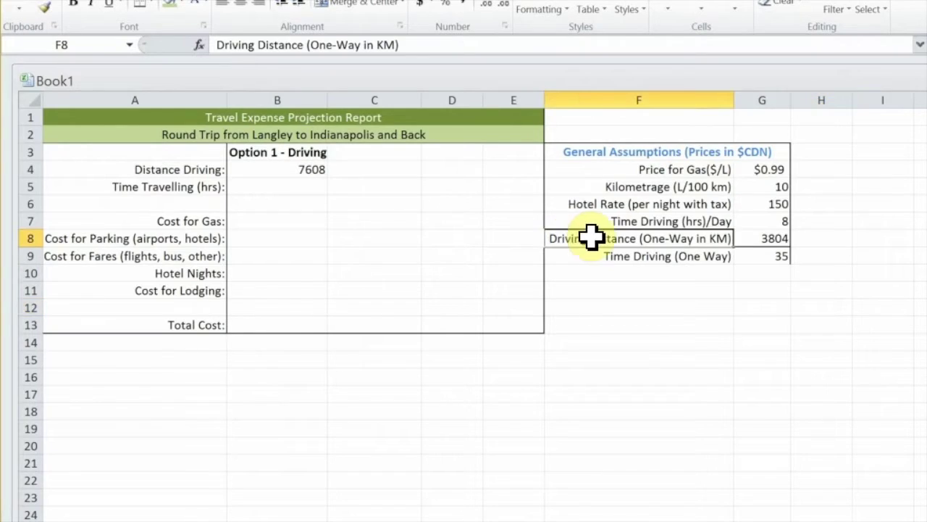
click(150, 4)
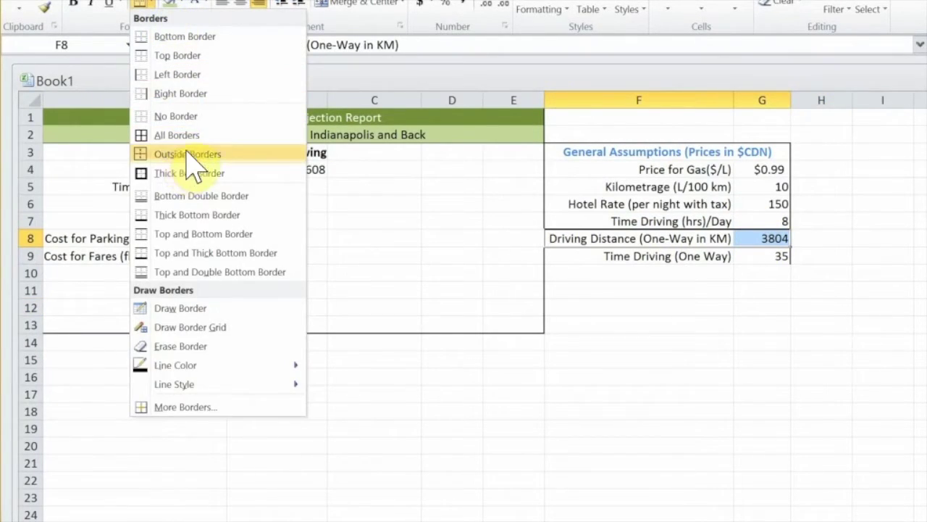
click(208, 118)
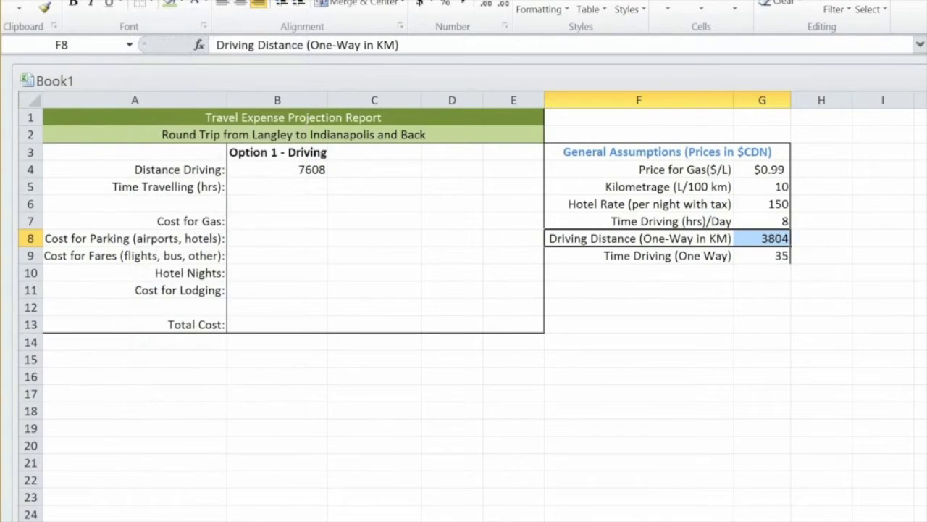
click(668, 287)
Step: Add a top border above the one-way time row and a right border on 3804
drag(776, 256, 596, 258)
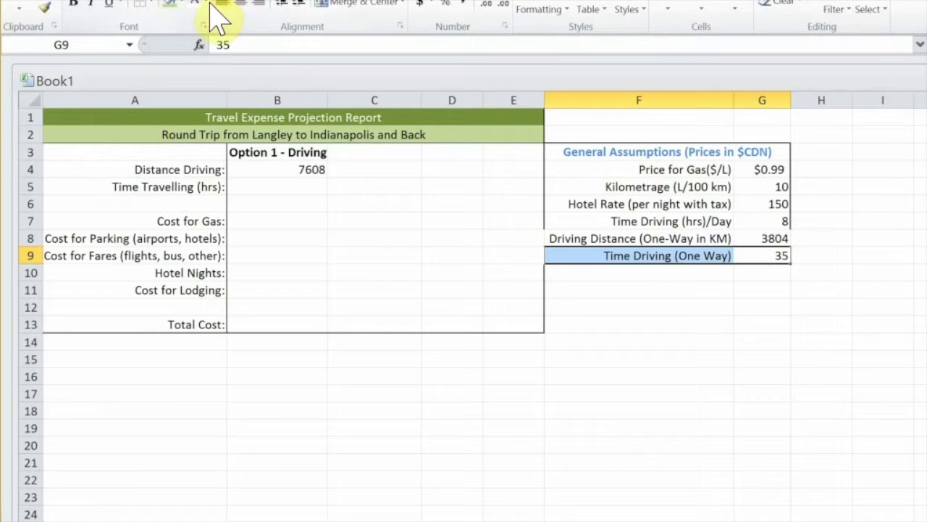
click(150, 6)
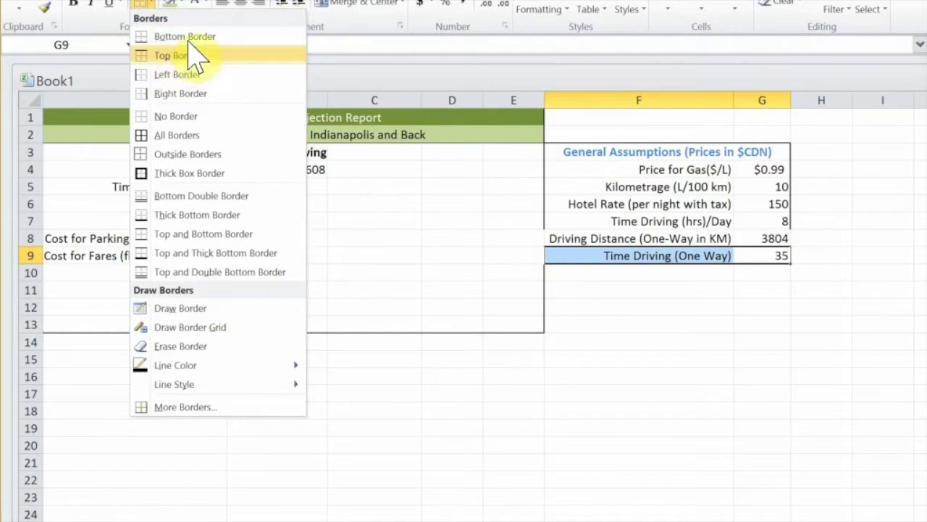
click(154, 55)
click(776, 239)
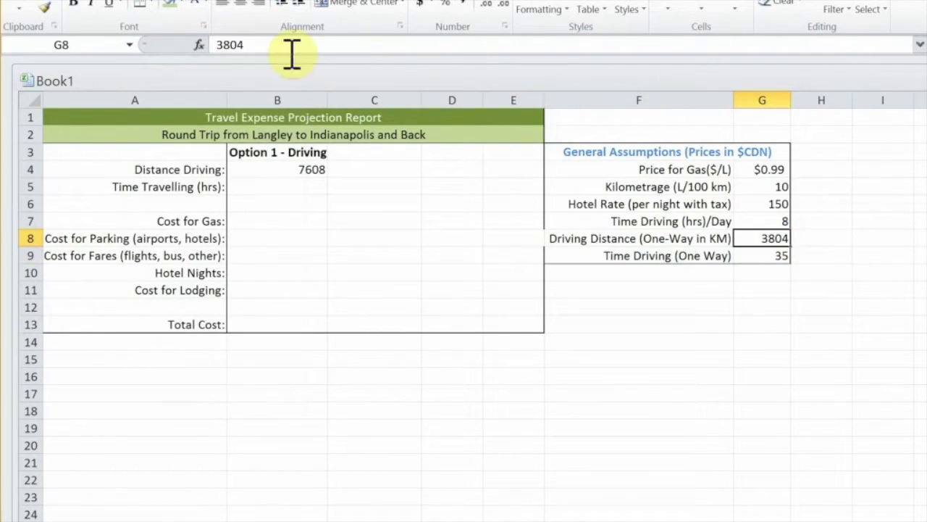
click(151, 6)
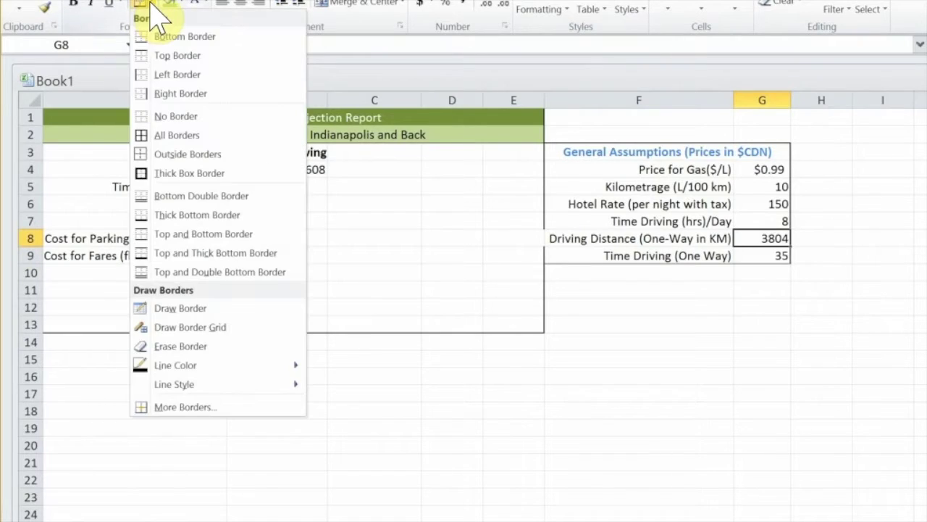
click(203, 93)
click(797, 345)
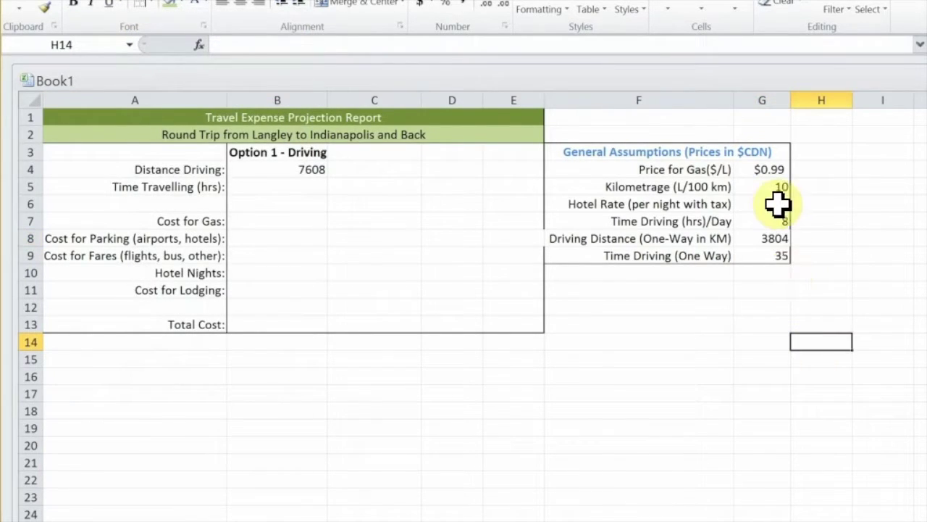
Step: Give the Driving Distance label a left border and draw thin solid assumption borders
click(774, 238)
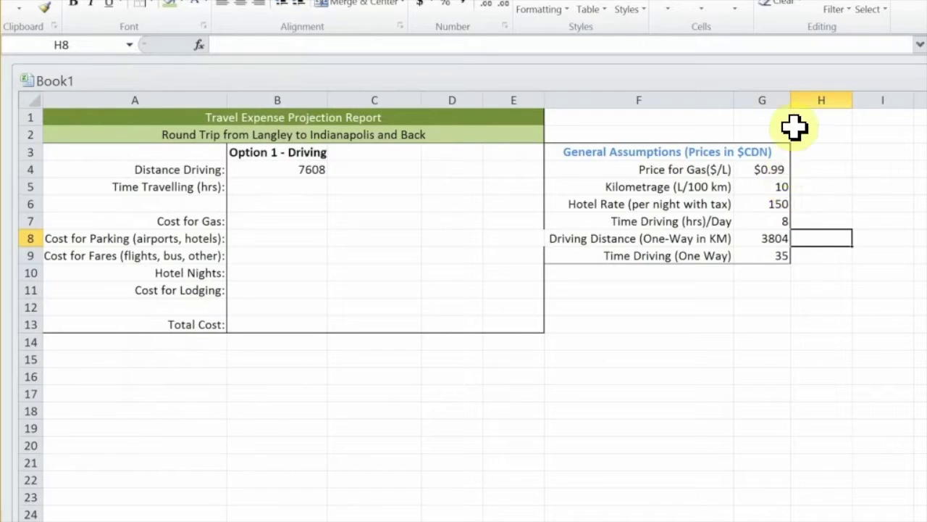
click(815, 222)
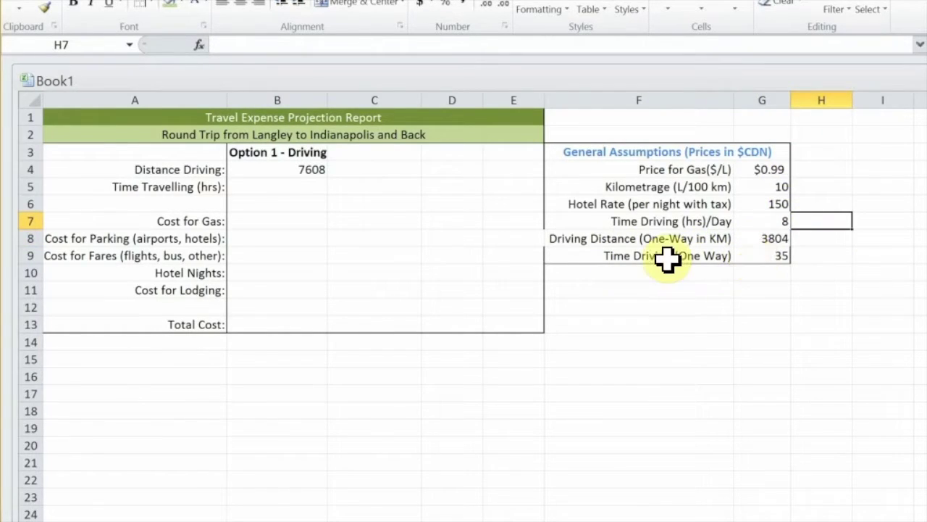
click(569, 240)
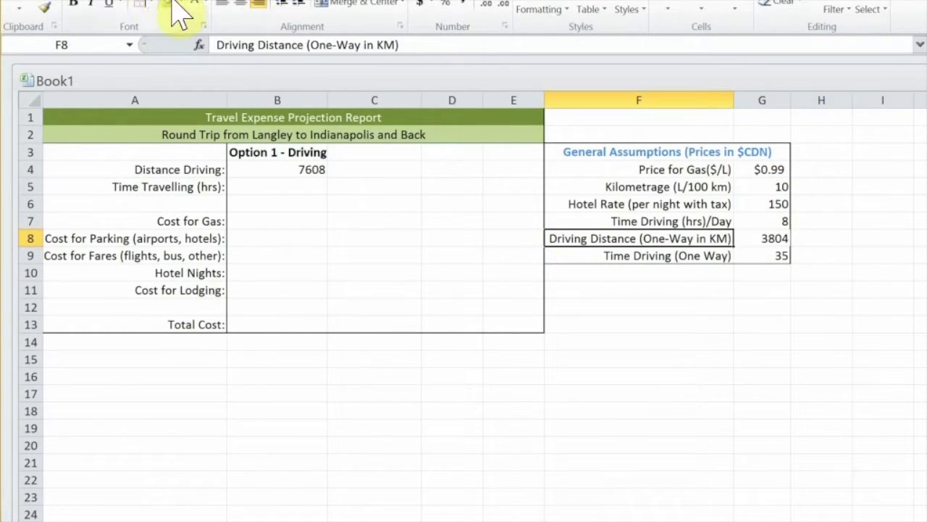
click(150, 4)
click(185, 74)
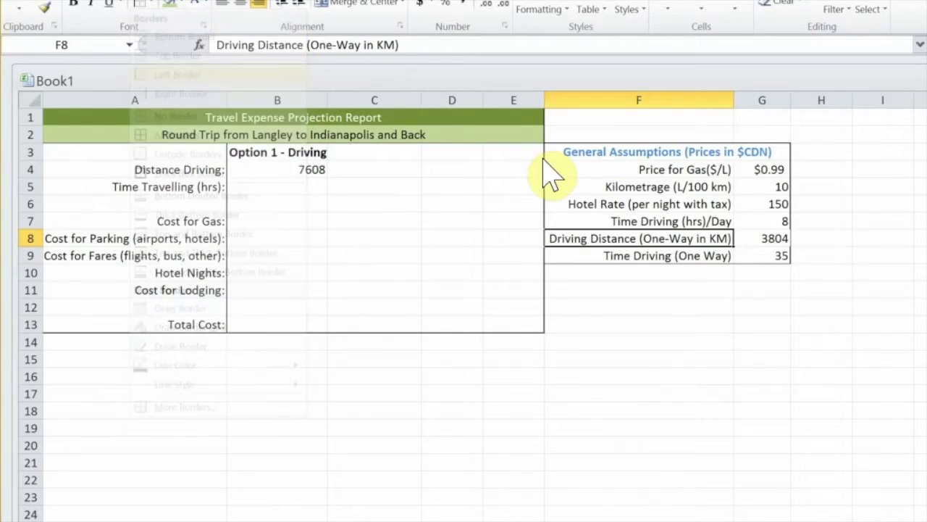
click(656, 274)
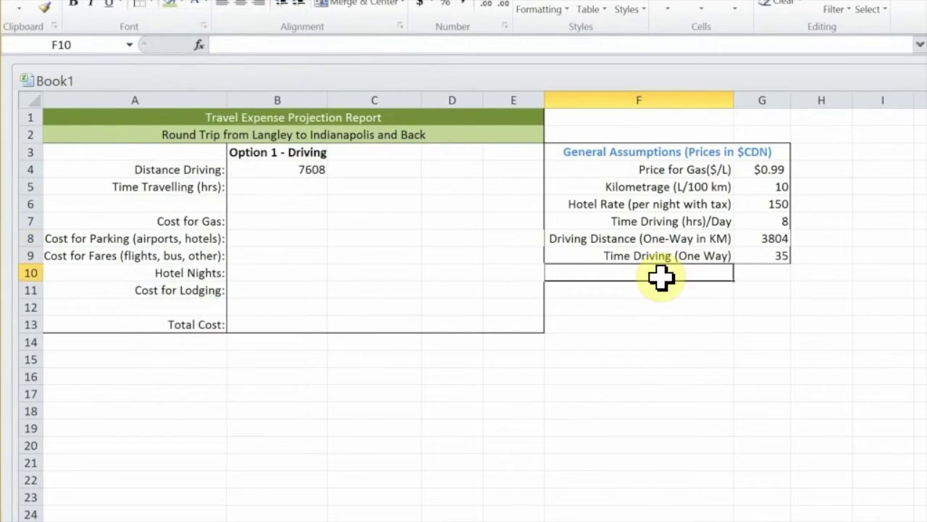
click(572, 241)
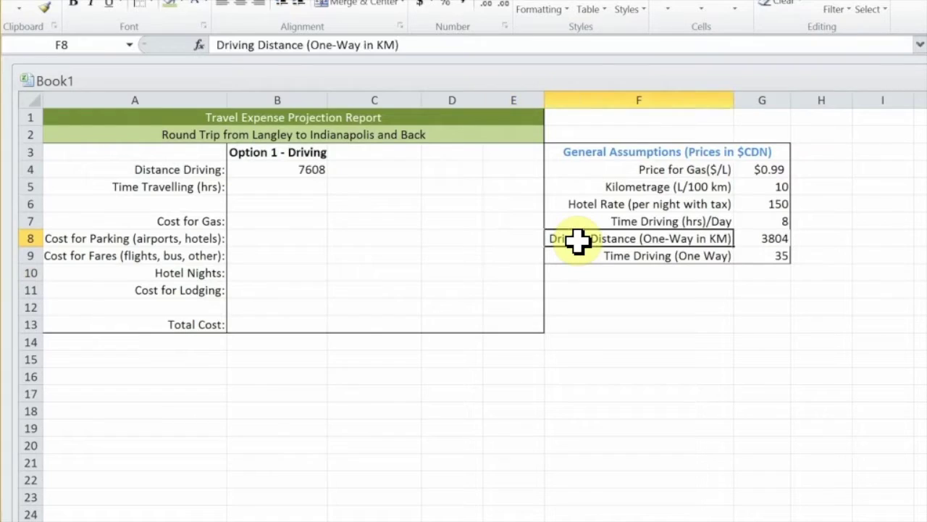
click(150, 4)
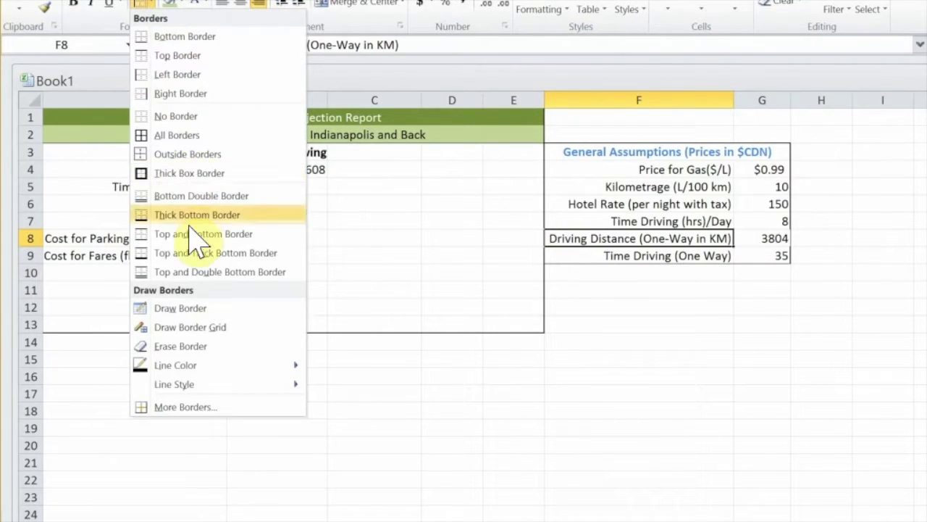
mouse_move(173, 384)
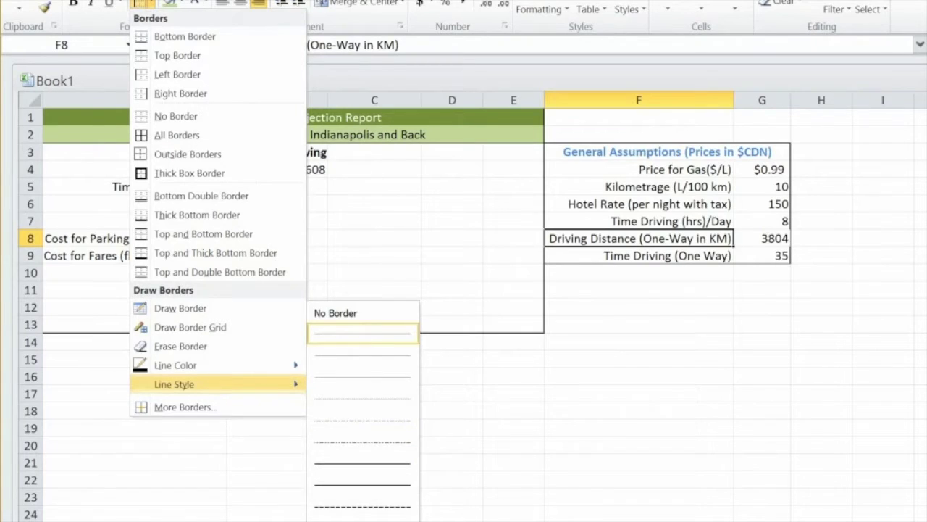
click(362, 333)
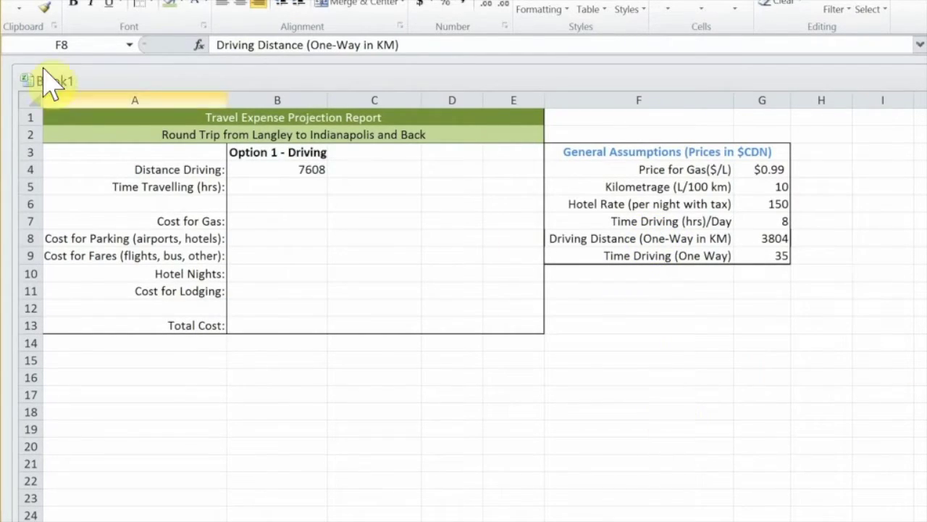
click(145, 4)
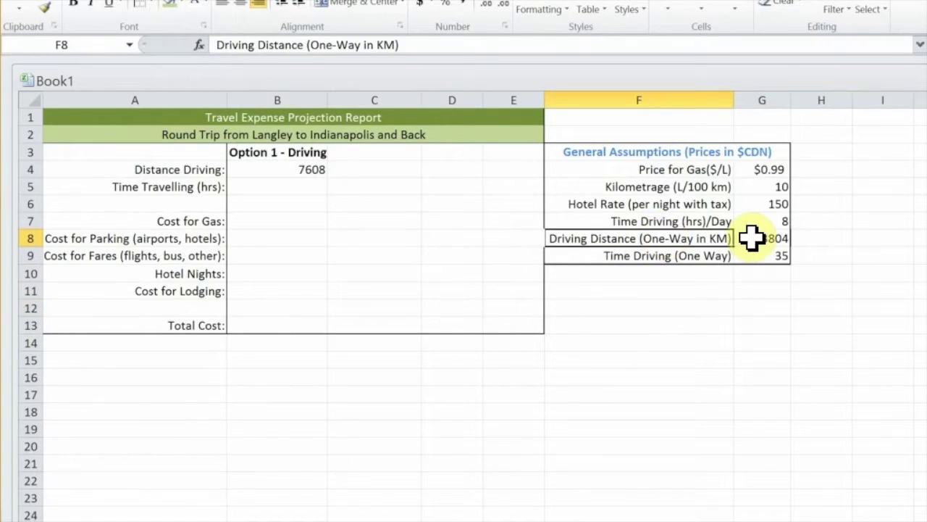
click(746, 274)
click(594, 151)
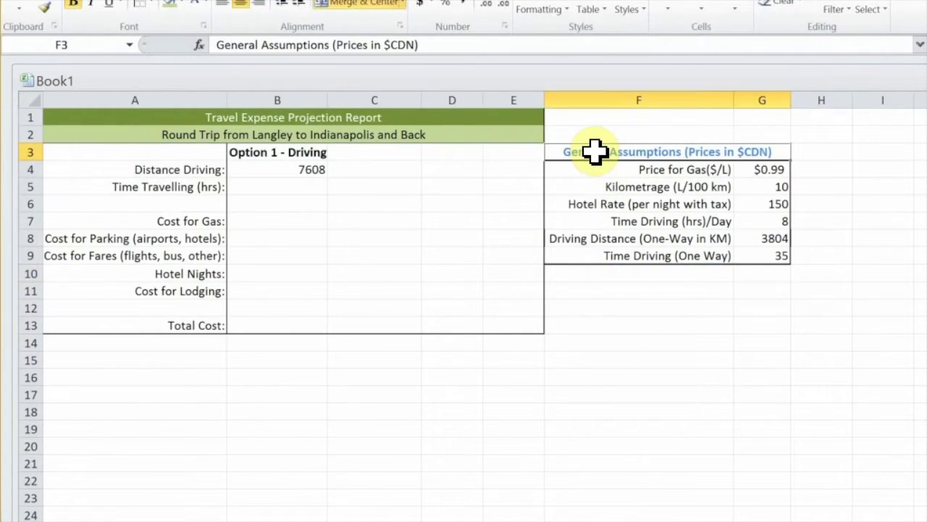
Step: Give the General Assumptions header in F3 a light green fill and black font
click(173, 6)
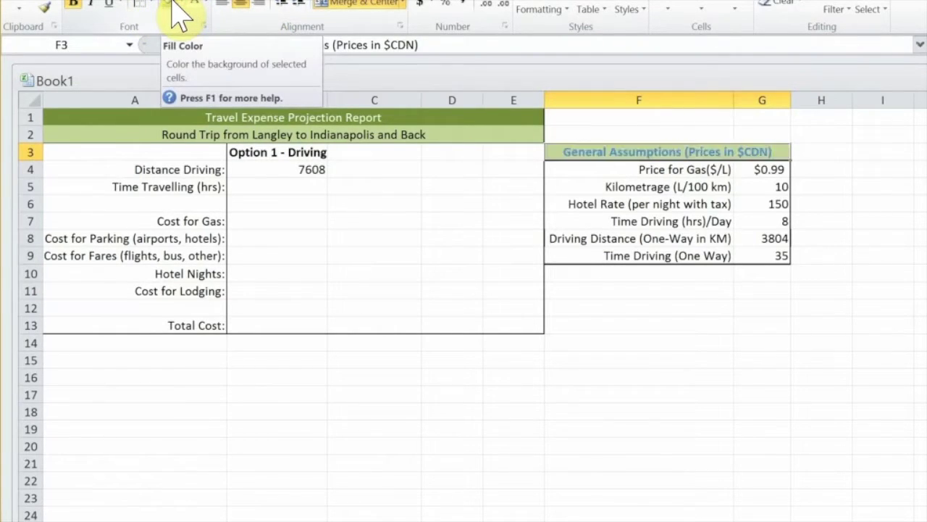
click(204, 3)
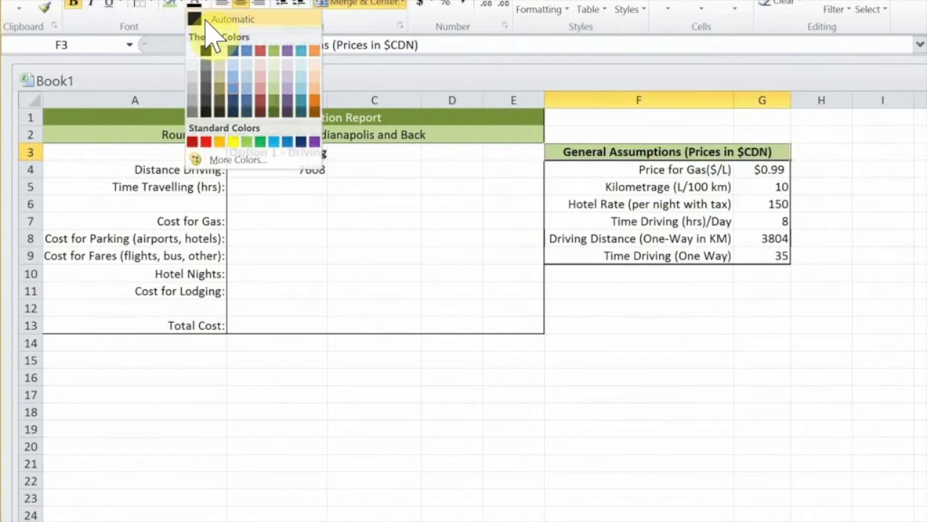
click(209, 21)
click(604, 277)
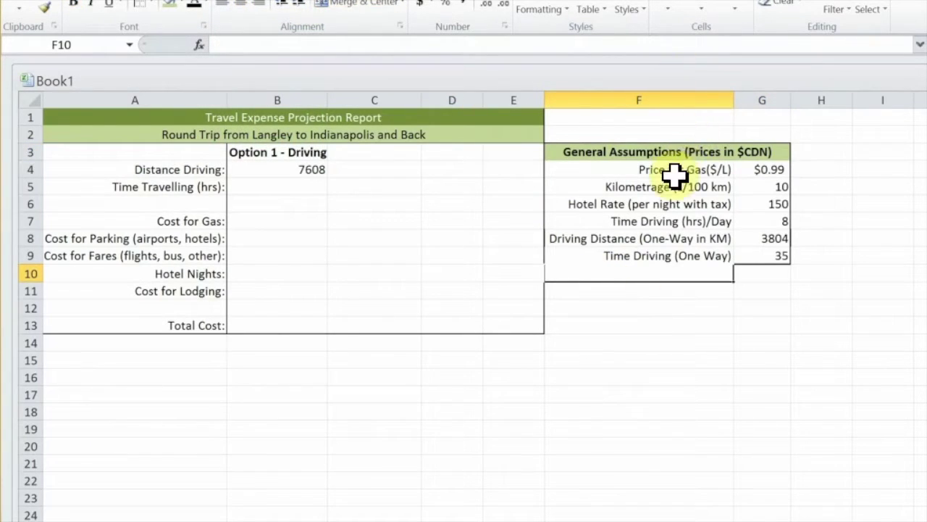
click(676, 152)
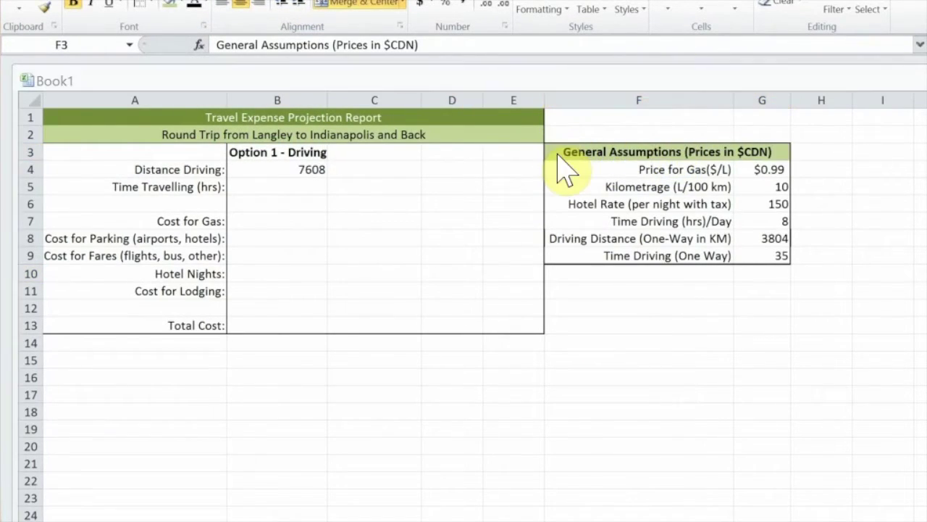
click(600, 187)
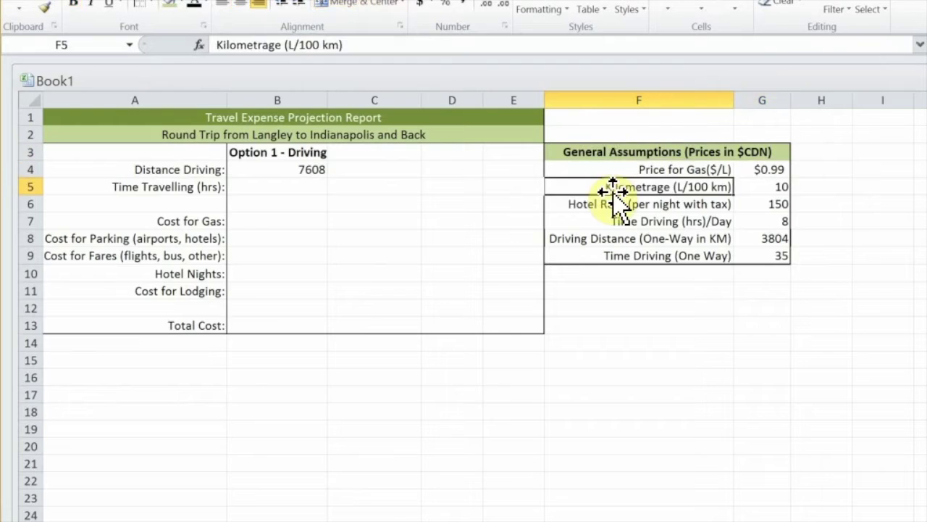
click(615, 153)
click(614, 273)
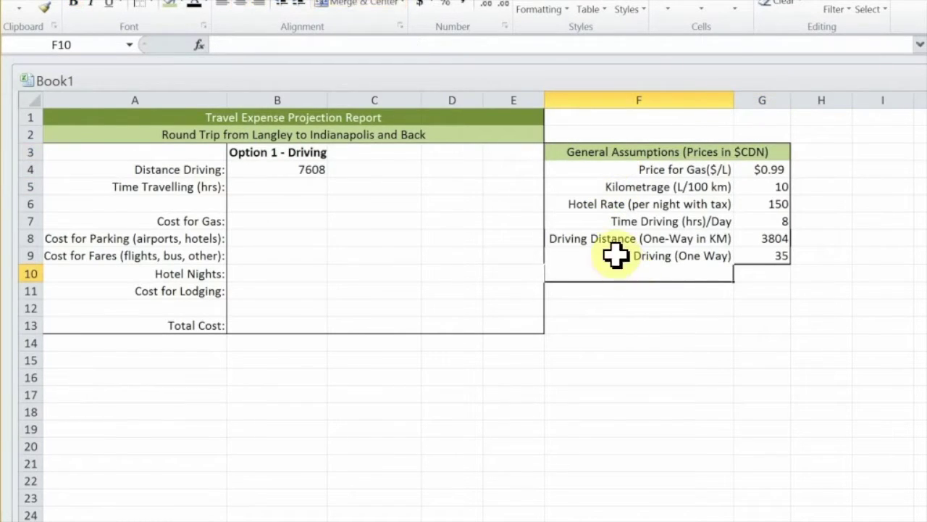
Step: Put a box border around the General Assumptions header
click(648, 151)
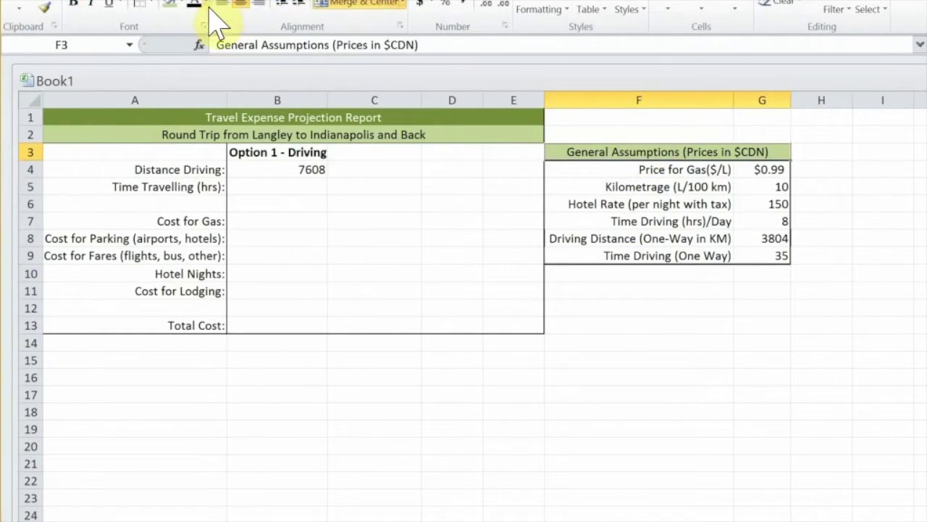
click(152, 3)
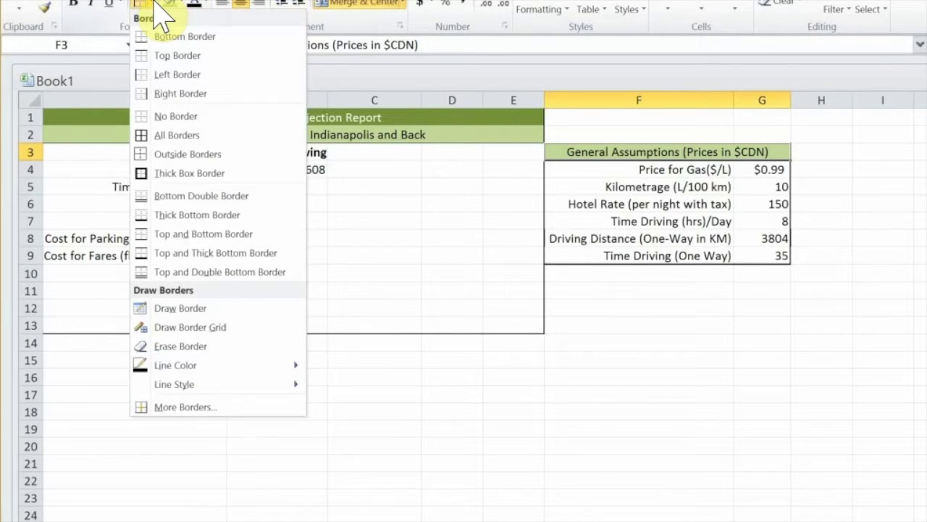
click(185, 36)
click(615, 321)
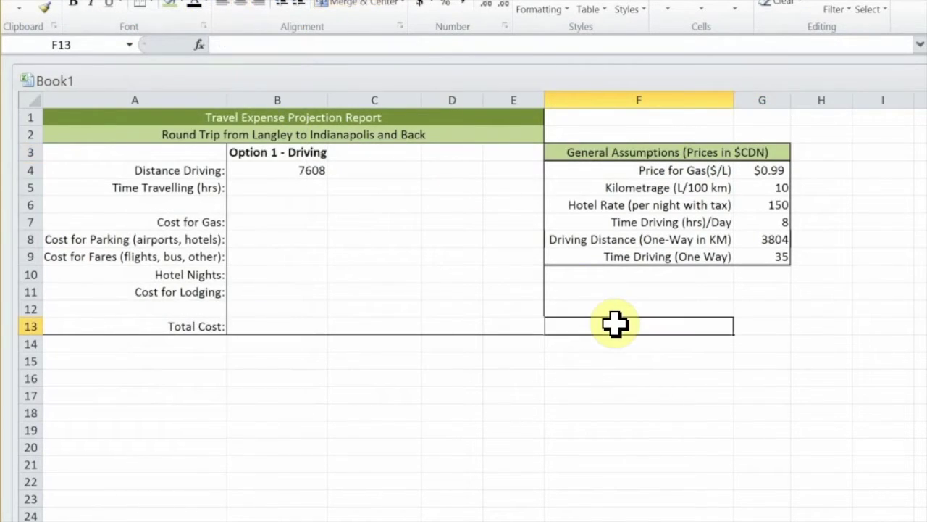
click(376, 228)
click(271, 201)
click(300, 190)
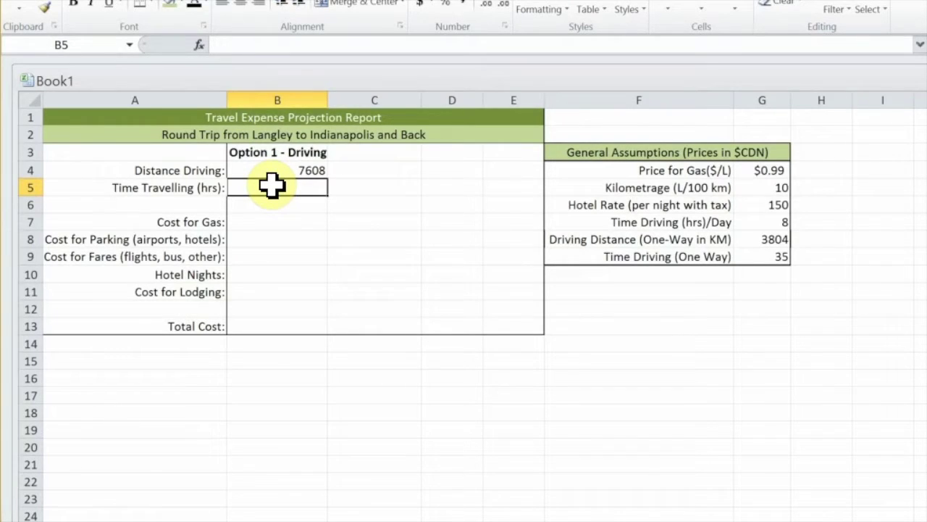
Step: Replace B5's hard-coded =35*2 with =$G$9*2 so Time Travelling reads 70 hours
text(=35)
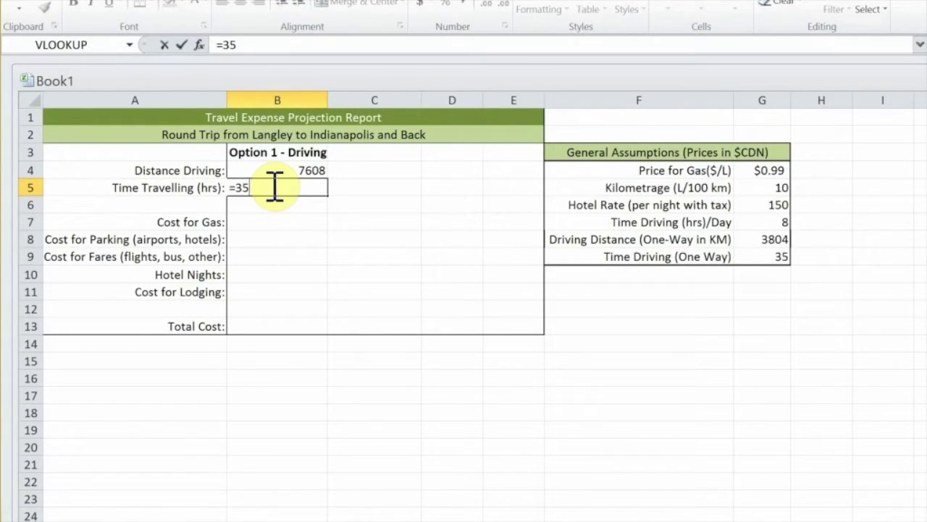
text(*2)
key(Return)
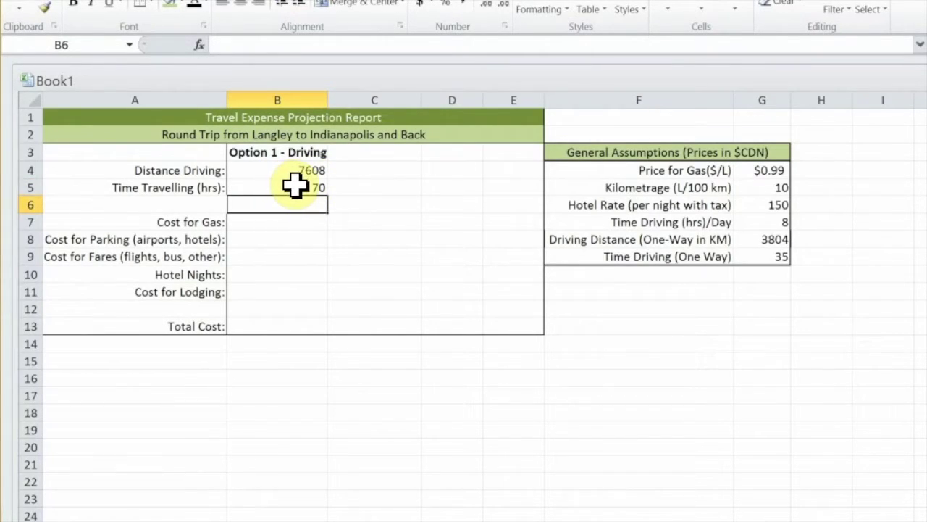
double_click(306, 187)
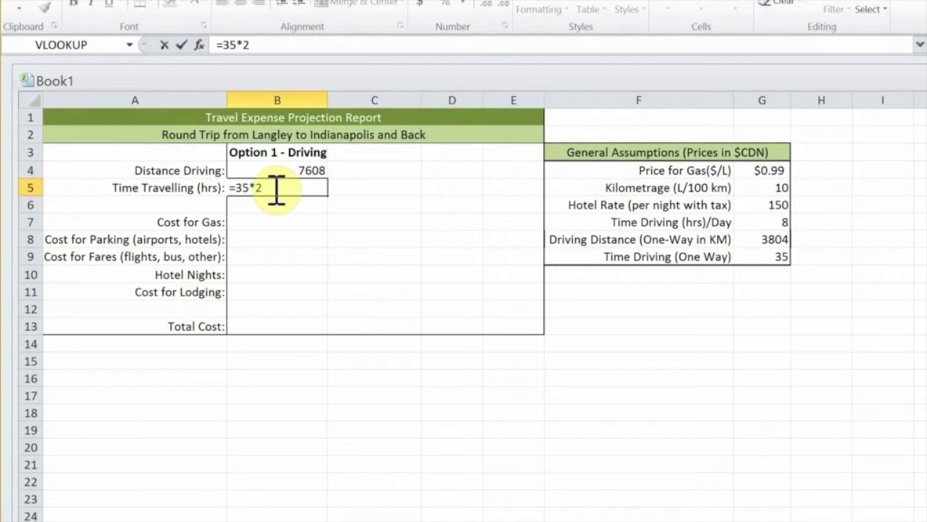
key(BackSpace)
key(BackSpace)
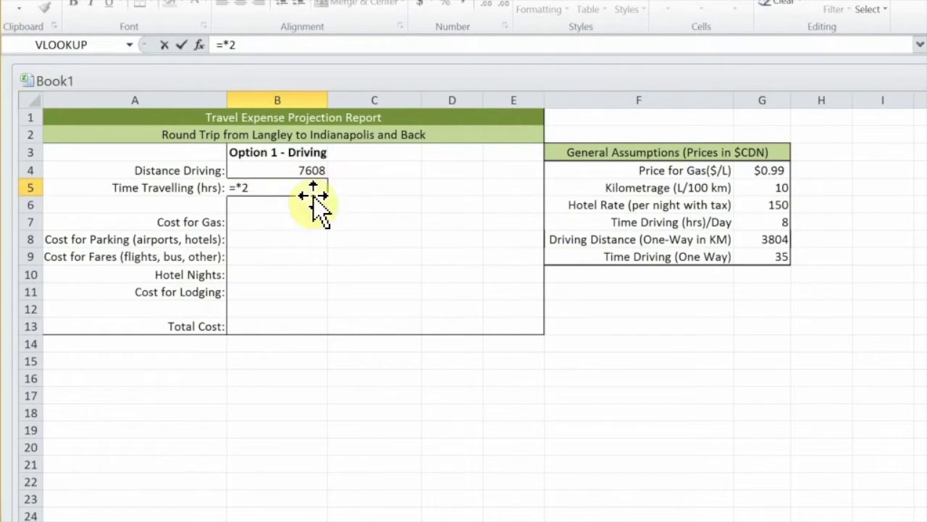
click(771, 259)
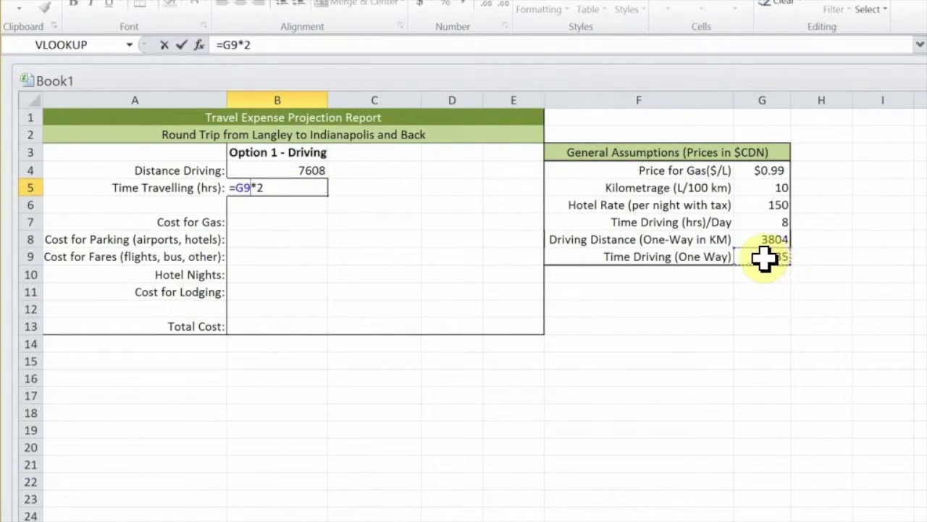
double_click(245, 187)
key(F4)
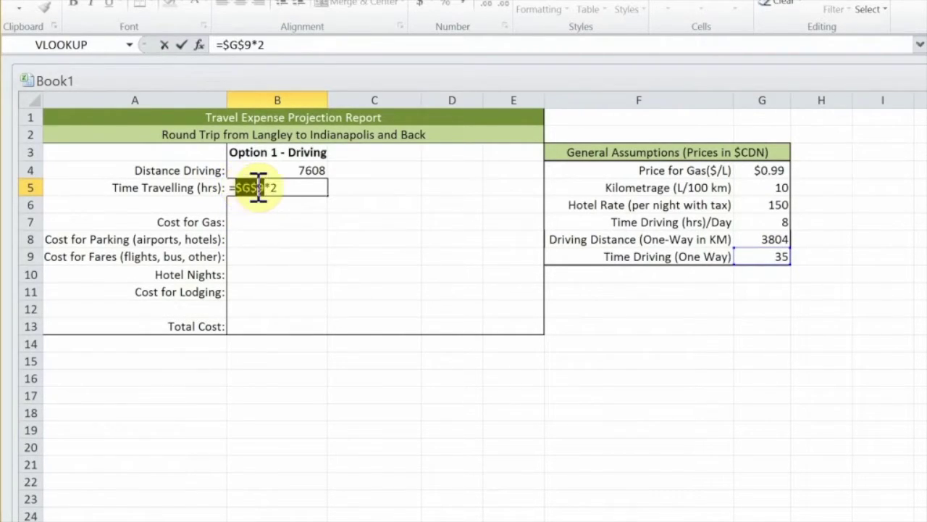
key(Return)
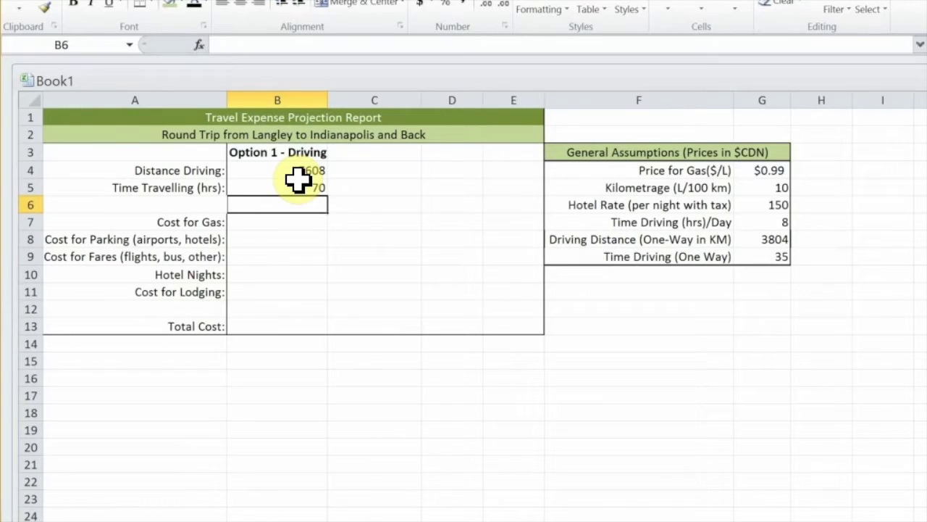
click(255, 224)
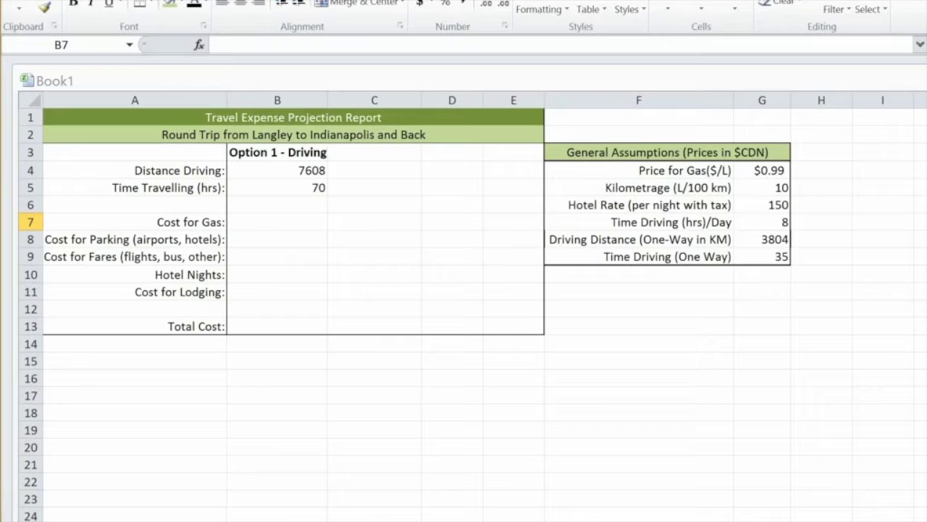
click(268, 221)
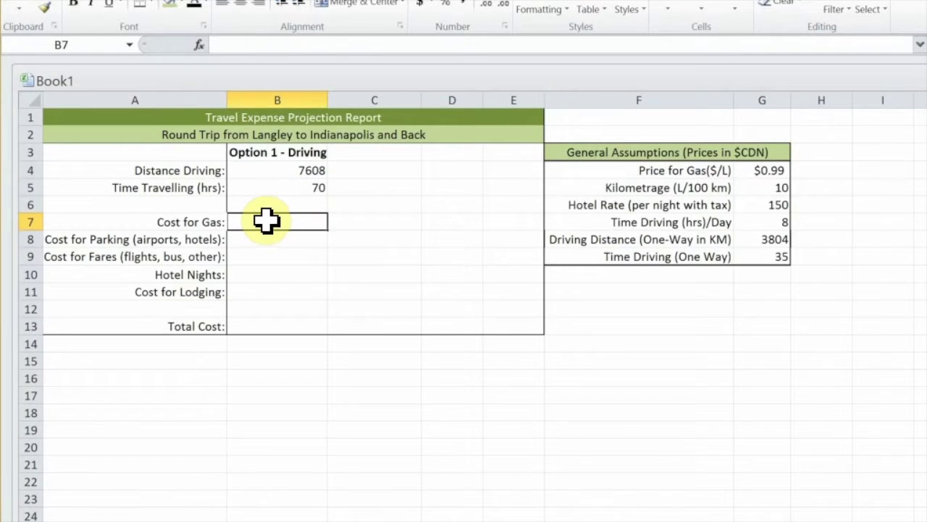
Step: Begin B7's Cost for Gas formula with ROUNDUP, taking Distance Driving from B4
text(=)
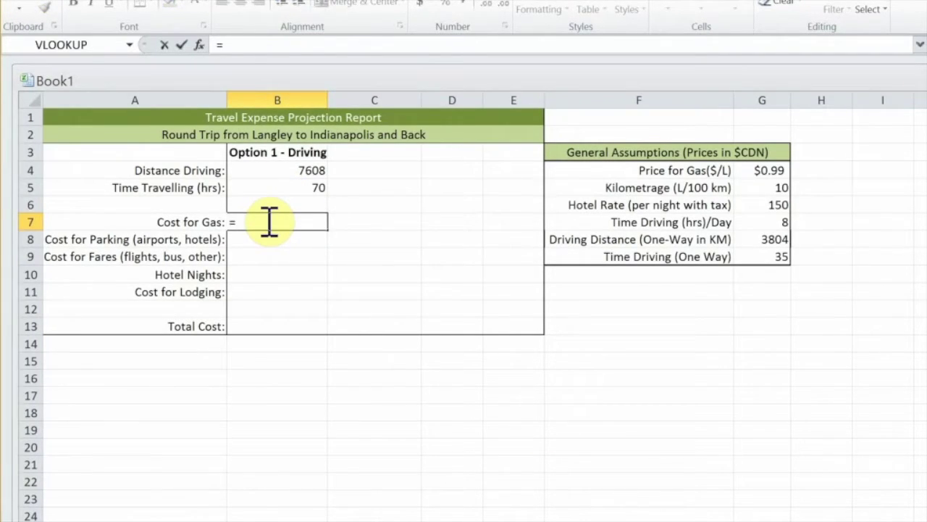
text(roun)
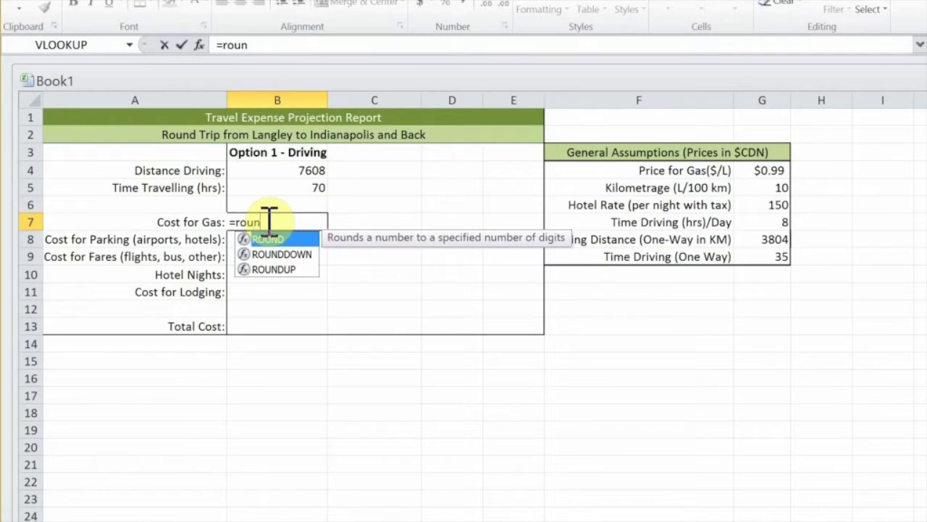
text(d)
key(Down)
key(Down)
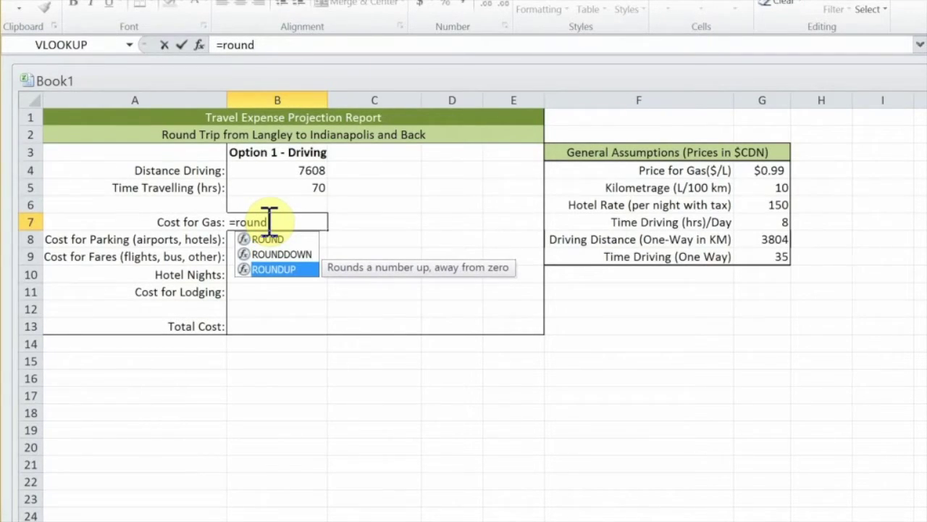
key(Tab)
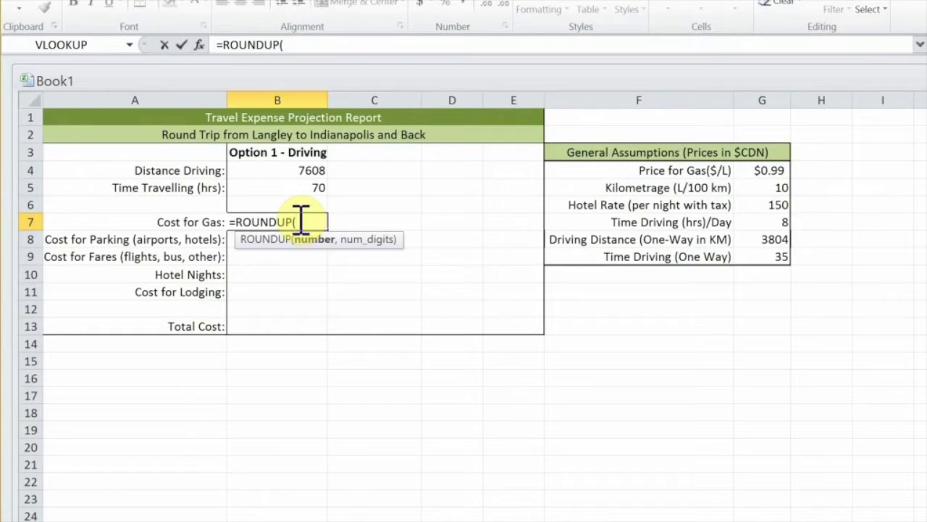
click(281, 171)
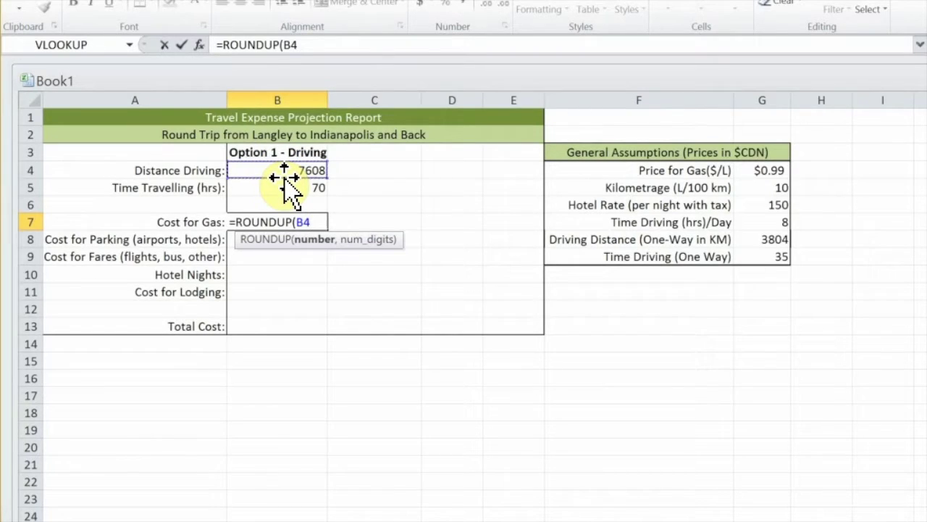
Step: Extend the gas formula to B4/100 times the absolute kilometrage $G$5
text(/1)
text(00)
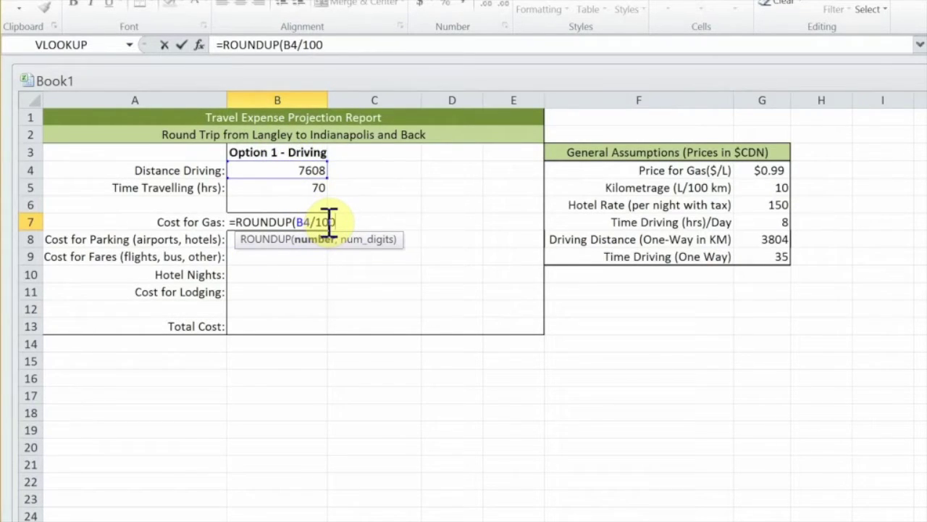
text(*)
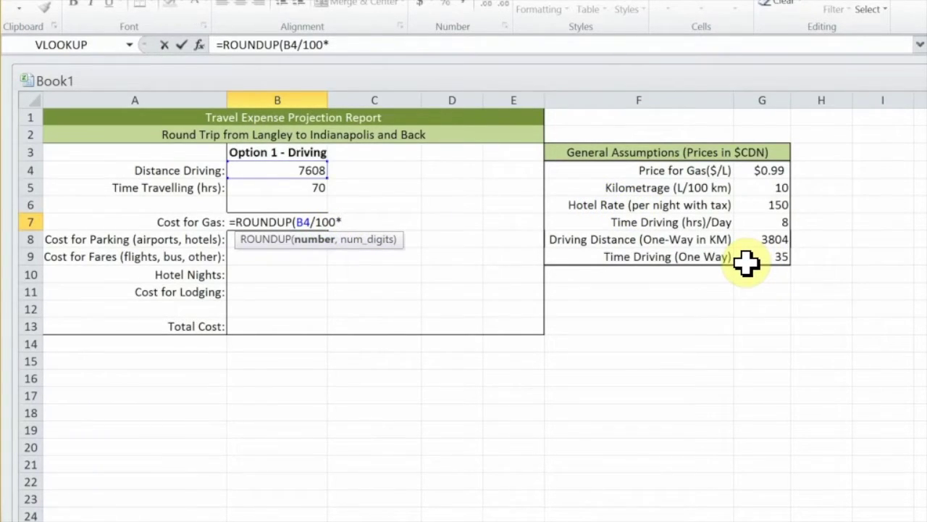
click(772, 191)
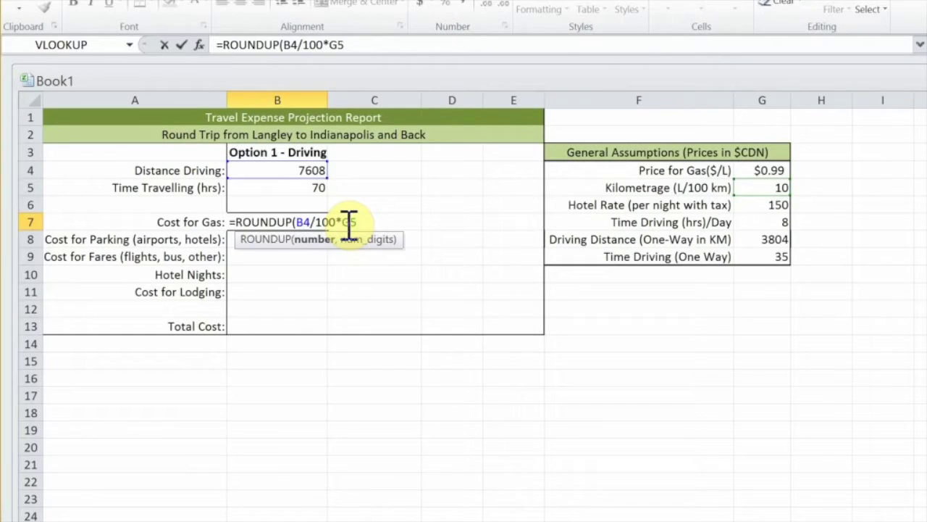
key(F4)
drag(342, 221, 377, 222)
click(378, 221)
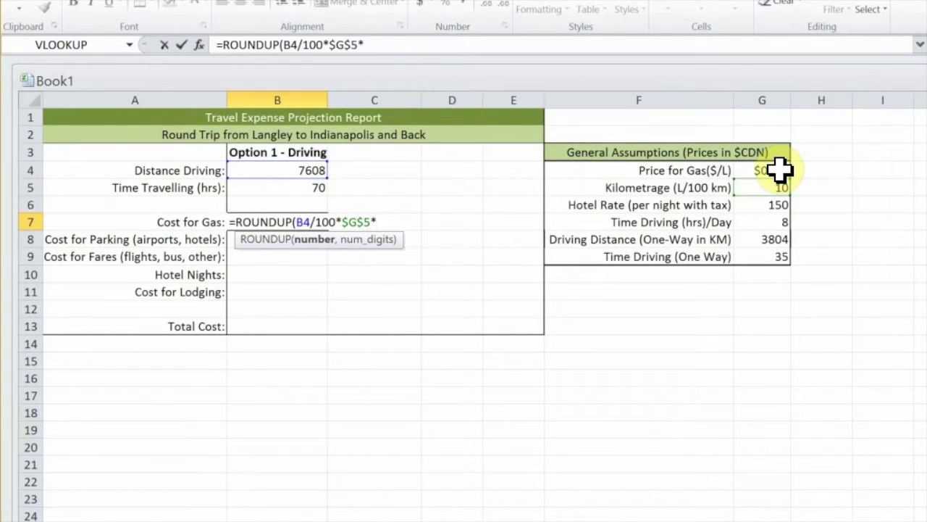
Step: Multiply by the gas price $G$4 and round up to 2 decimals, giving 753.2
click(781, 169)
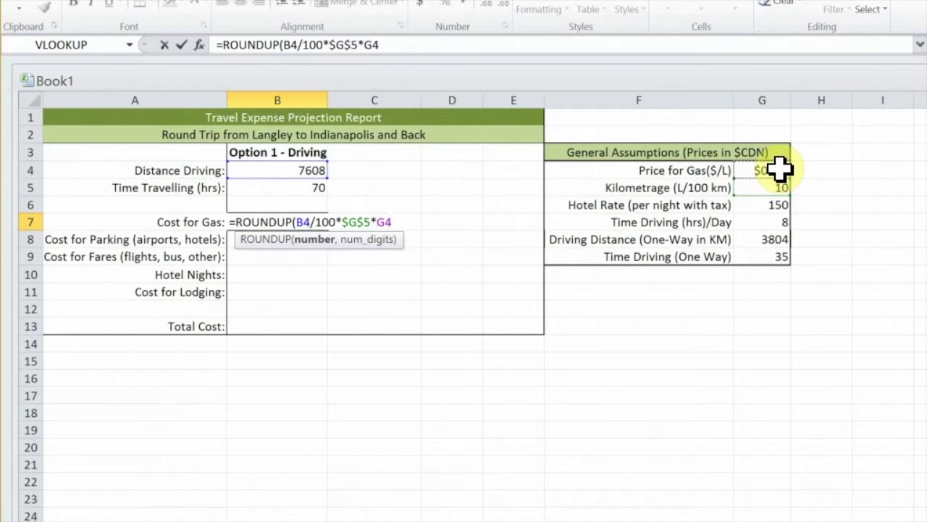
key(F4)
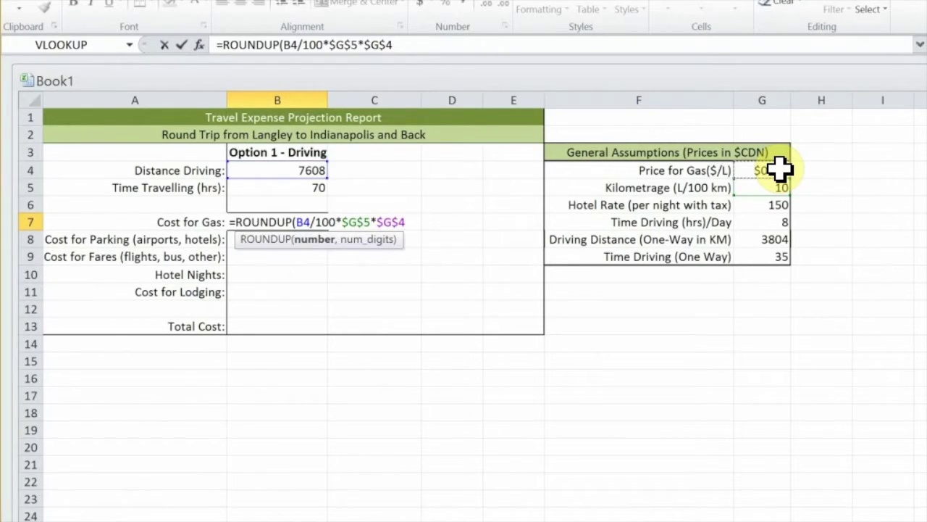
text(,-)
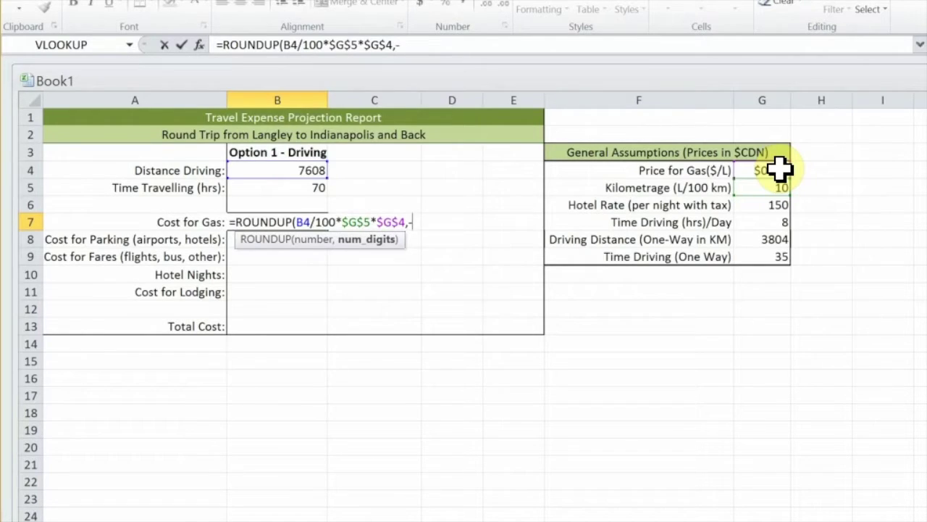
text(2)
key(BackSpace)
key(BackSpace)
text(2))
key(Return)
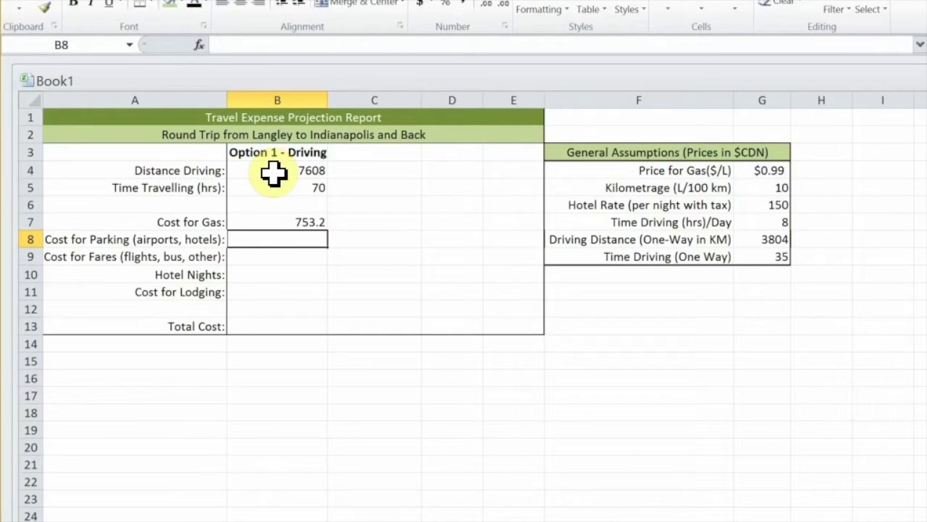
click(311, 222)
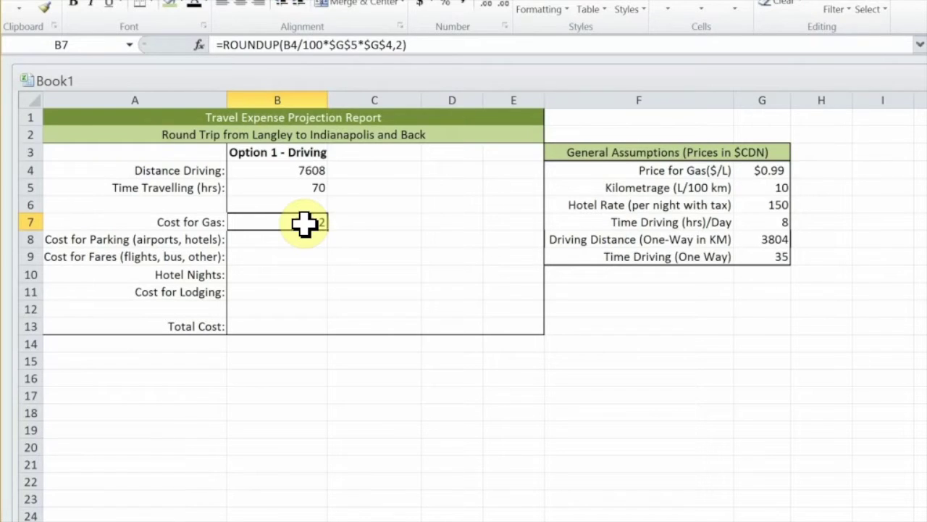
Step: Format the Cost for Gas cell B7 as Currency so it reads $753.20
click(422, 4)
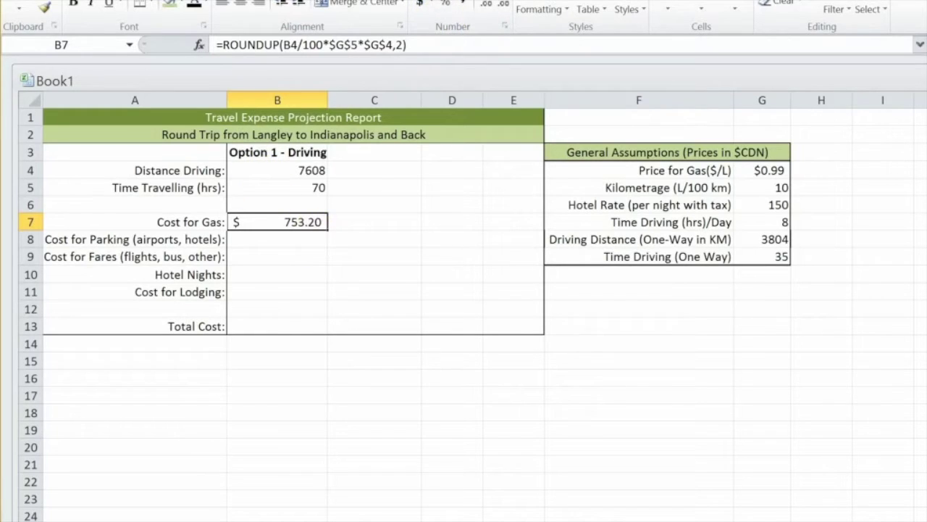
click(430, 6)
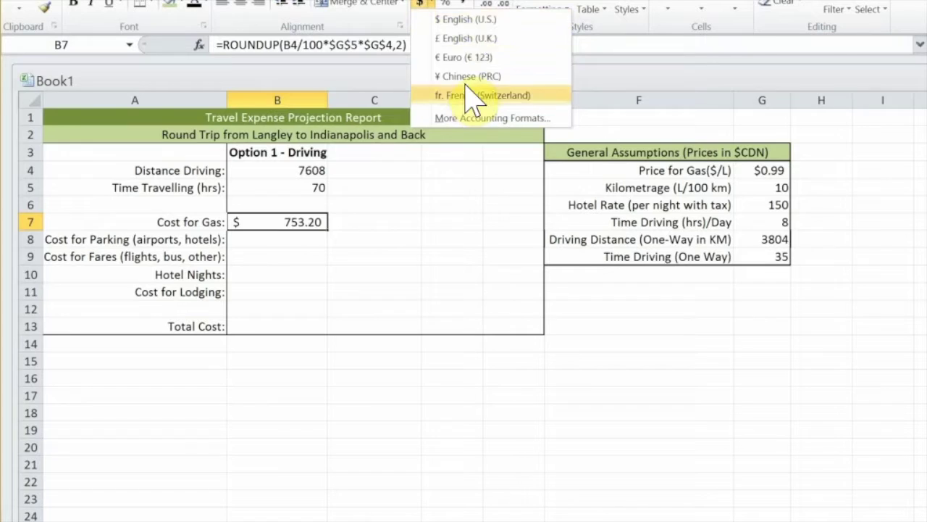
click(432, 7)
click(516, 5)
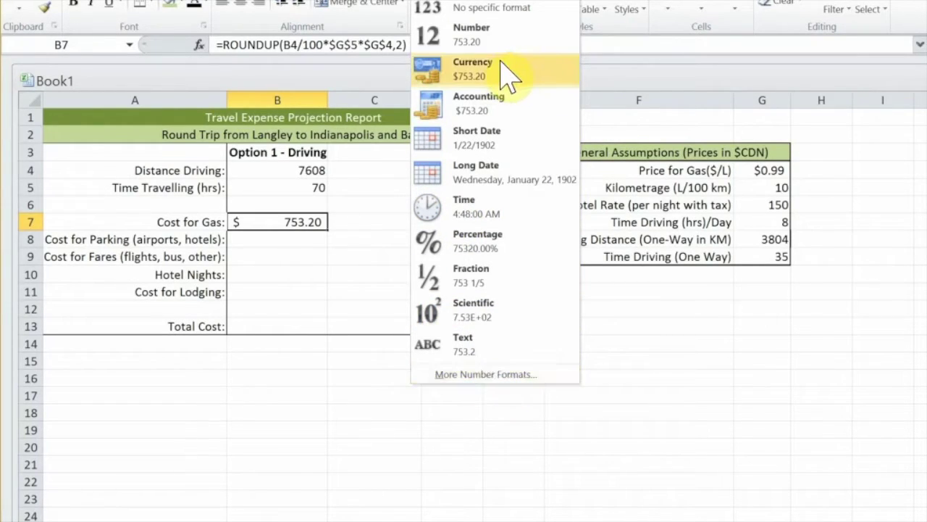
click(482, 96)
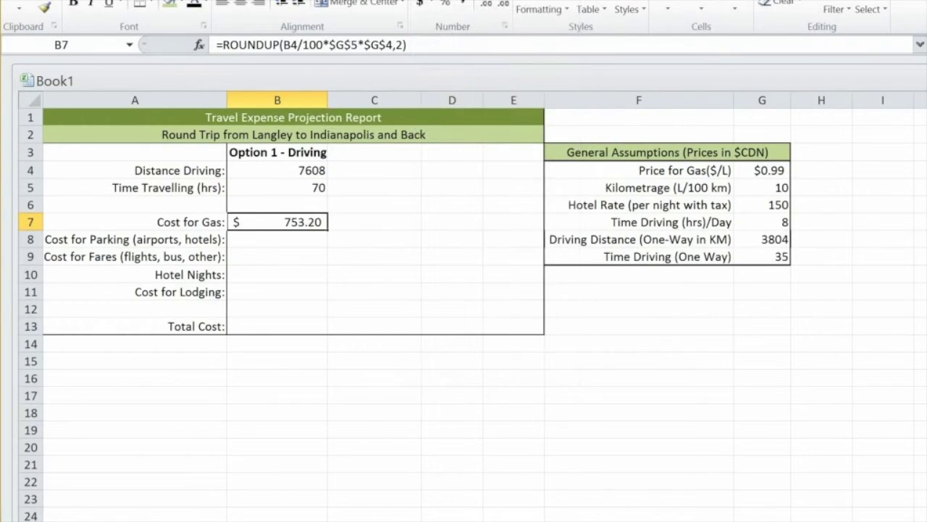
click(514, 6)
click(494, 76)
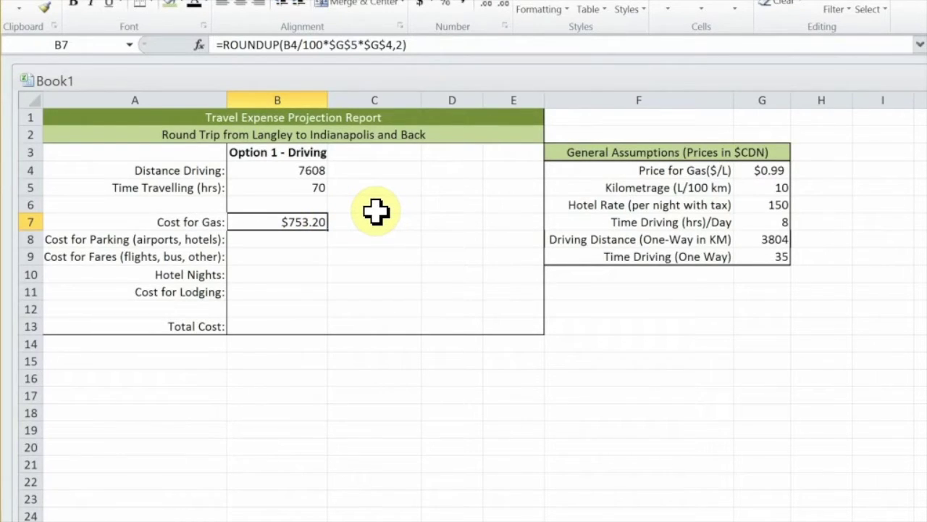
key(Return)
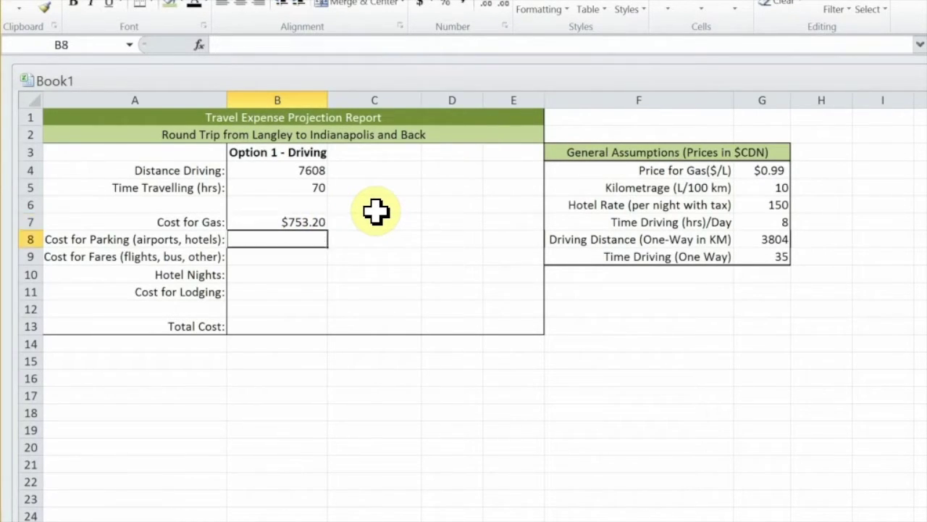
click(271, 209)
click(303, 223)
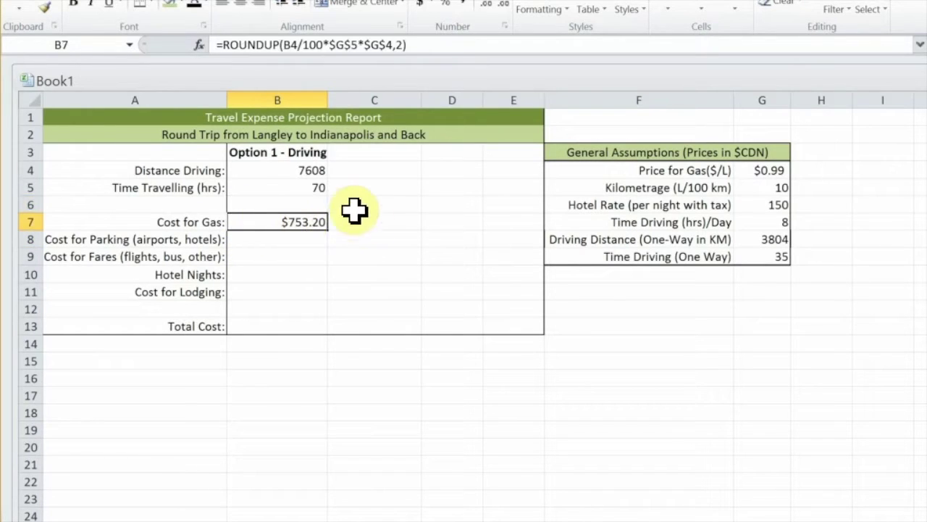
double_click(297, 168)
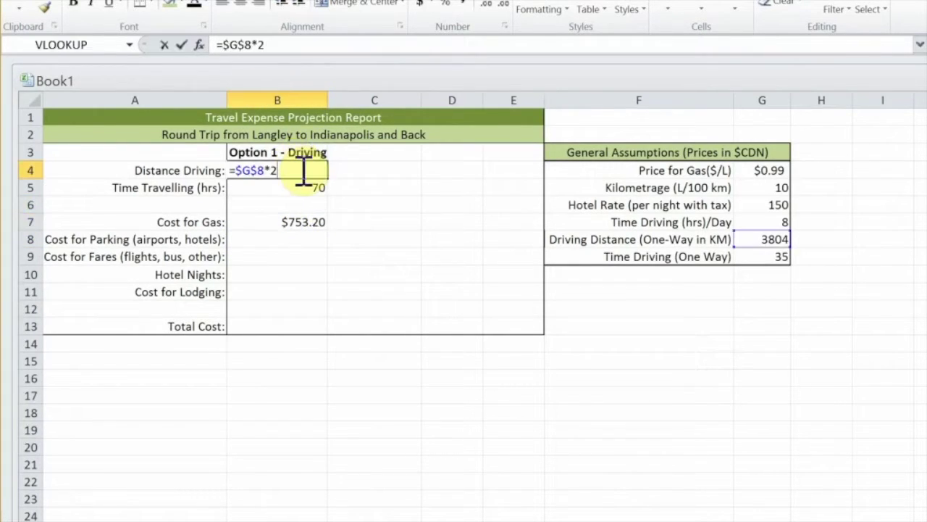
click(323, 226)
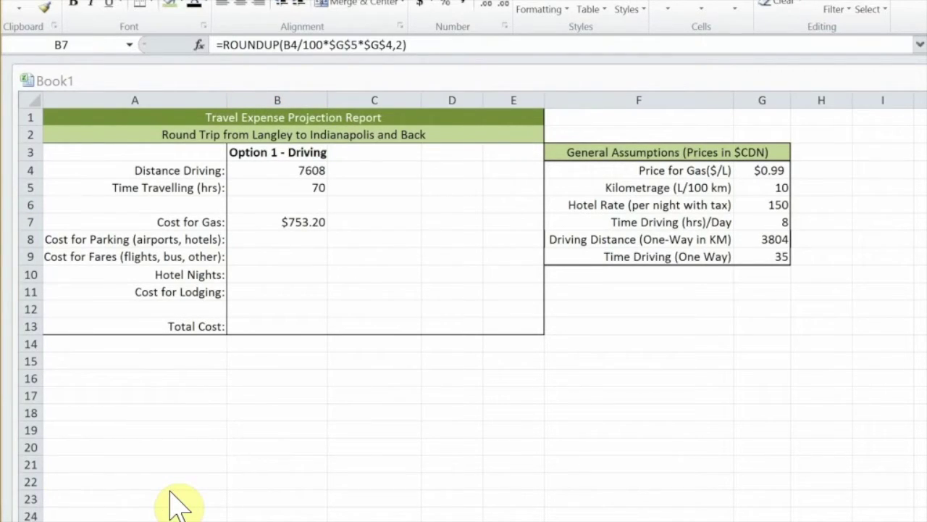
click(287, 236)
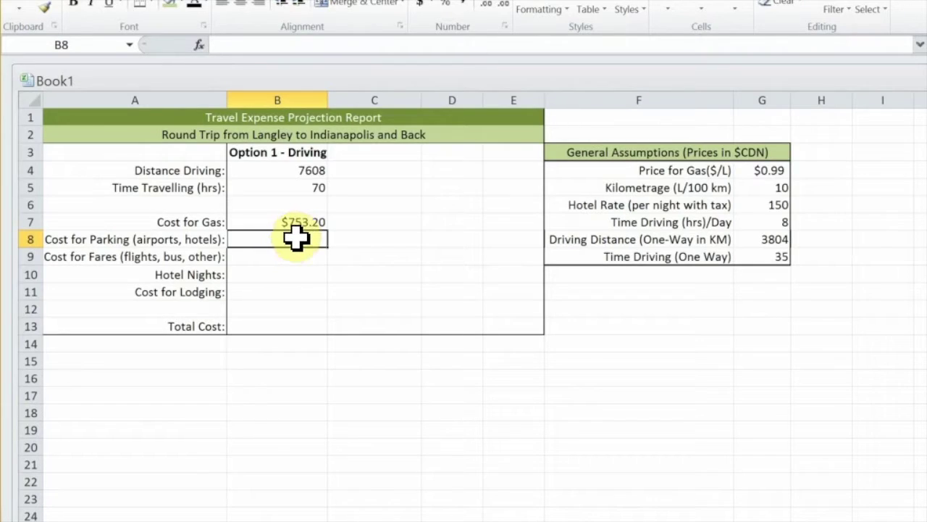
Step: Enter 0 in B8 for parking and 0 in B9 for fares
text(0)
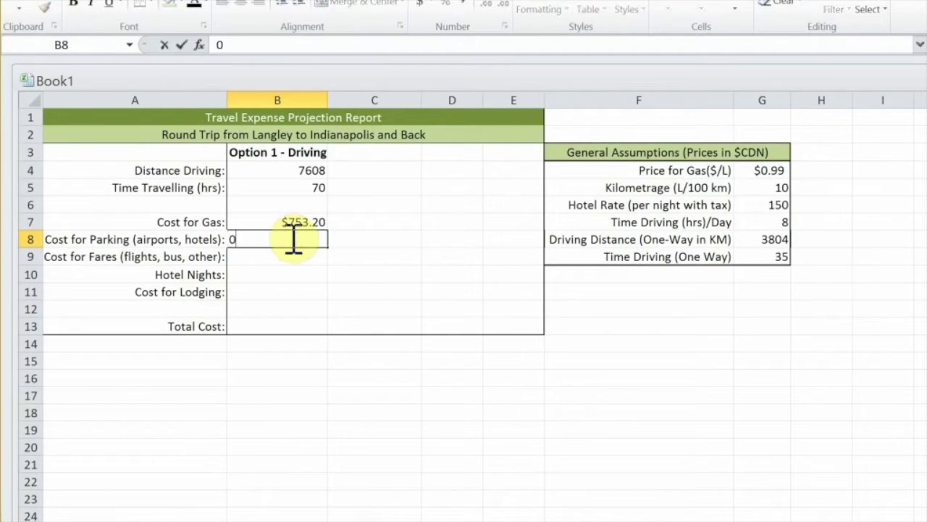
key(Return)
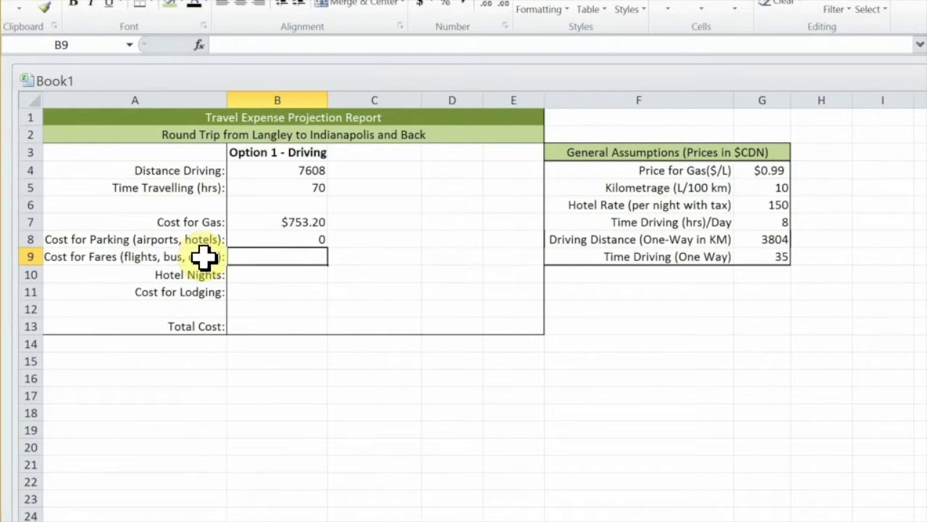
text(0)
key(Return)
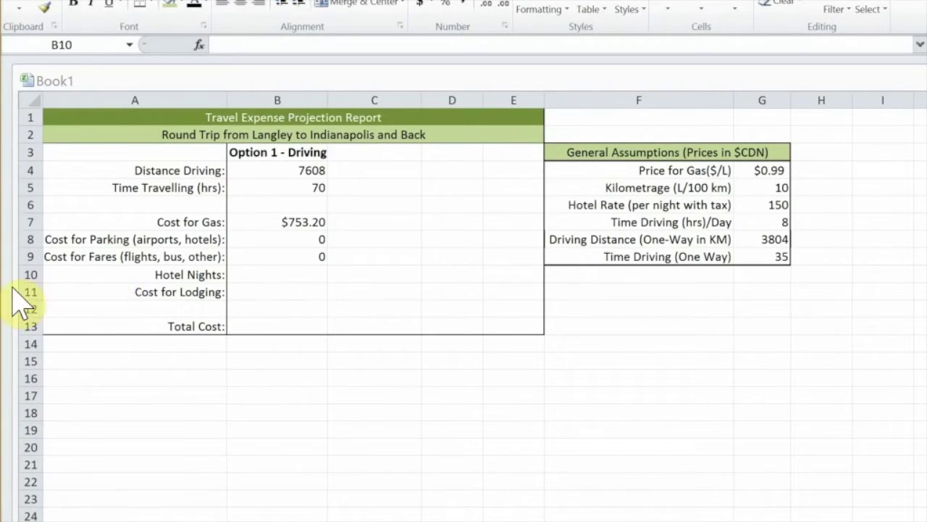
Step: Start a ROUNDUP formula in the Hotel Nights cell B10
click(310, 275)
text(=)
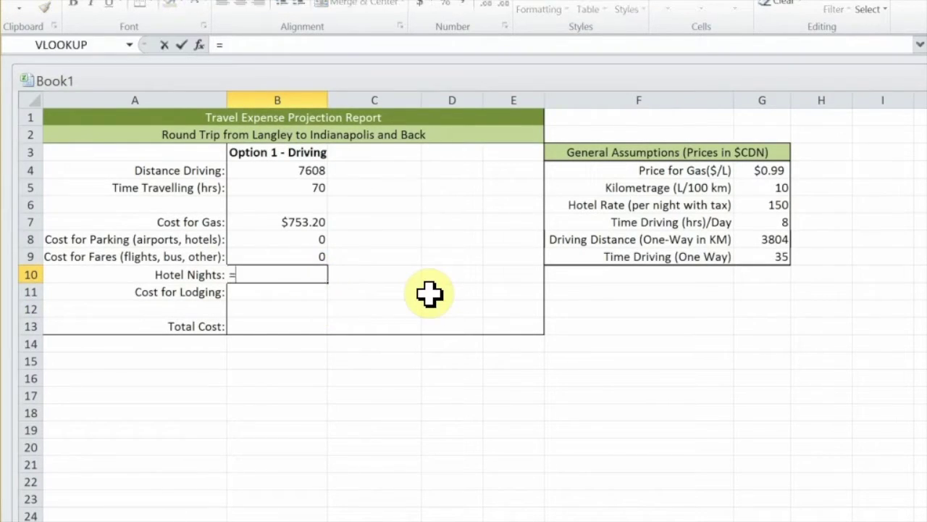
text(round)
key(Down)
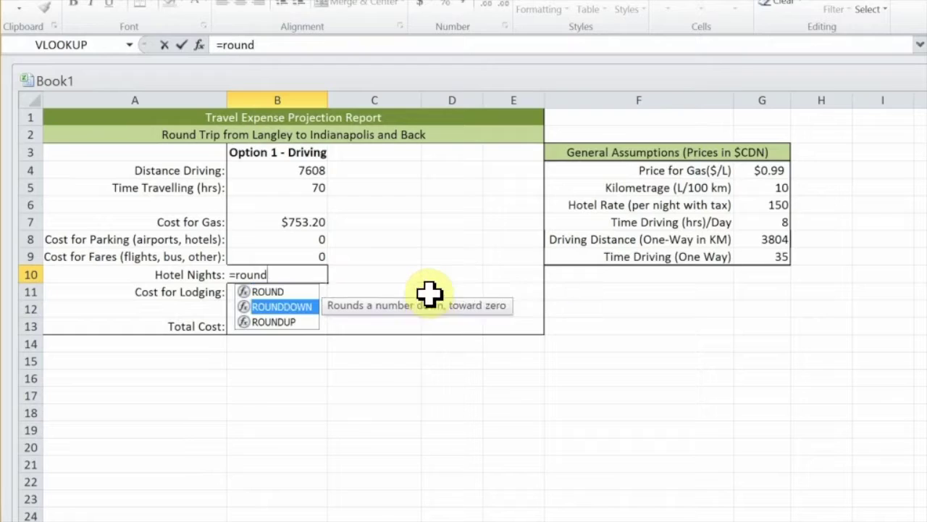
key(Down)
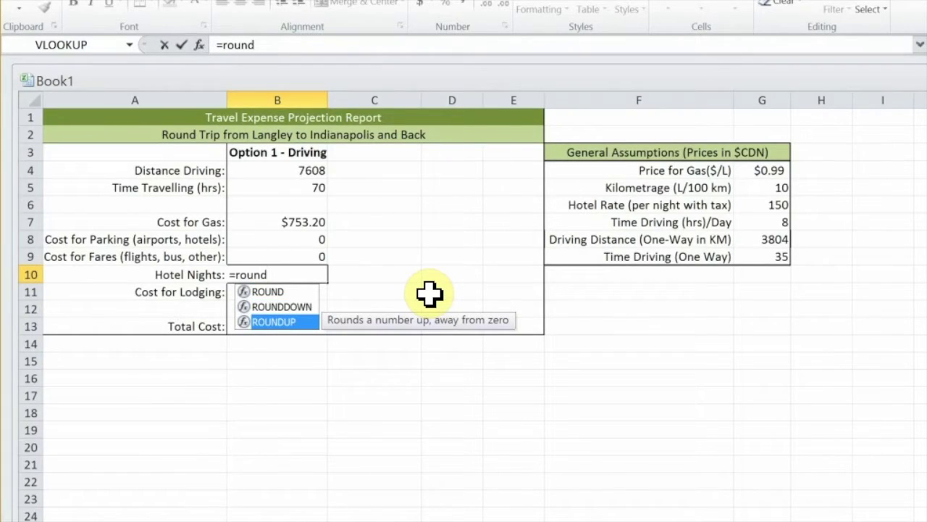
key(Tab)
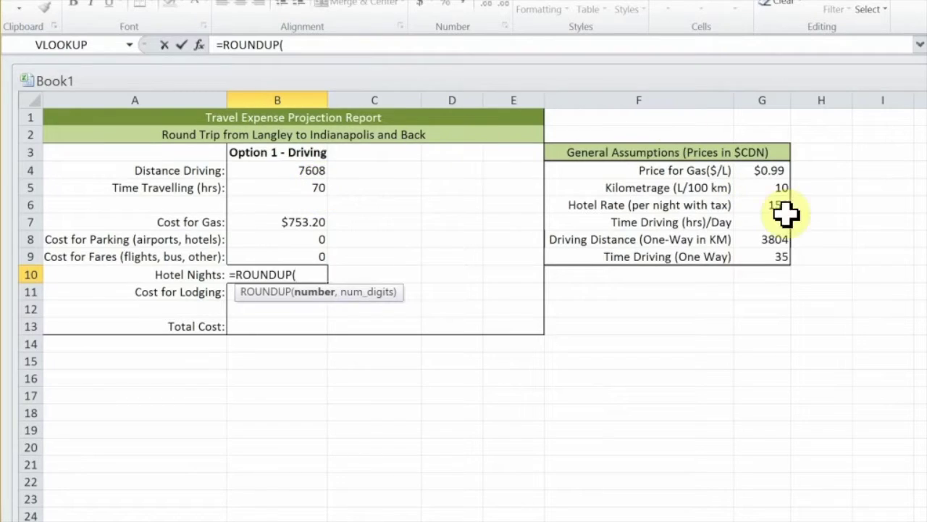
Step: Complete it as $B$5 divided by $G$7, rounded up to 0 decimals, giving 9
click(295, 187)
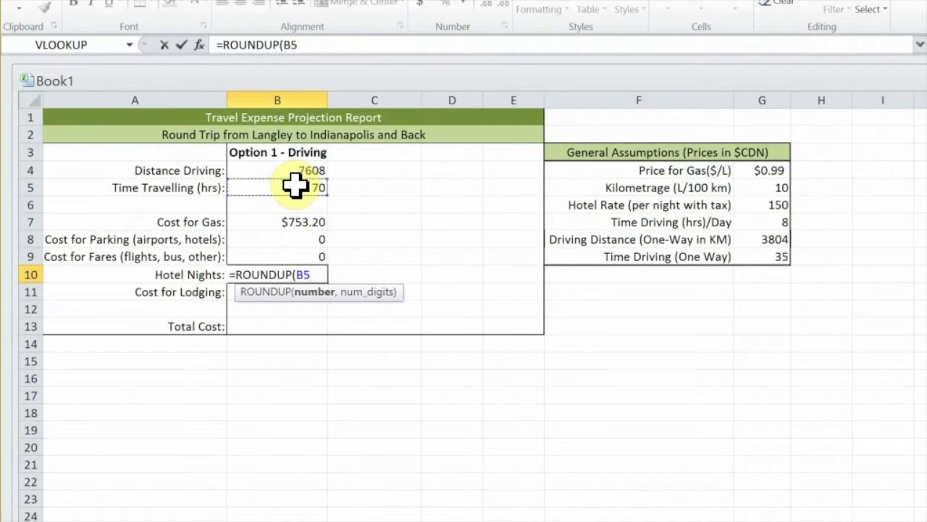
key(Left)
key(Right)
key(F4)
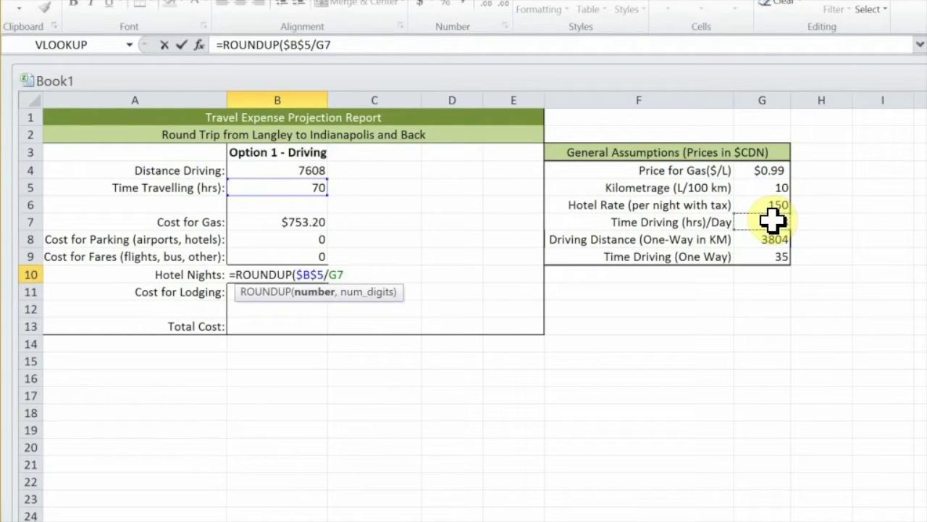
key(F4)
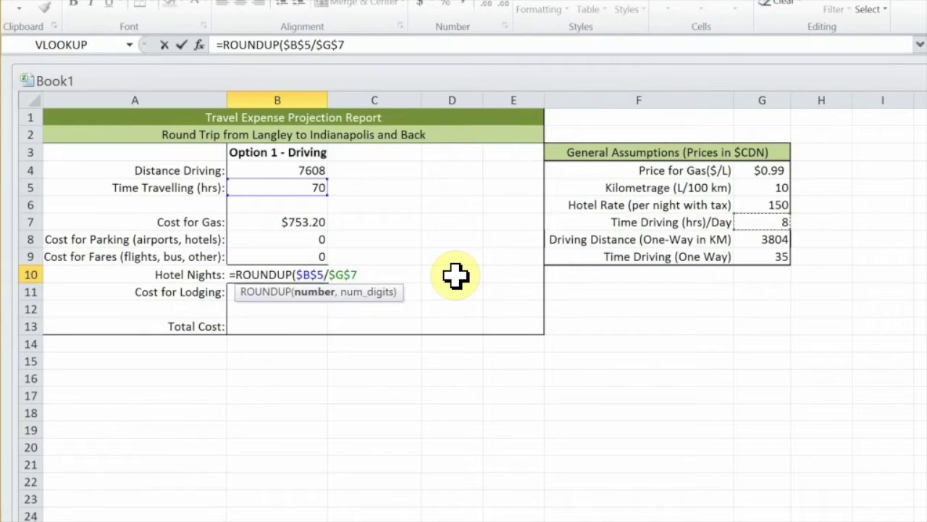
text(,0)
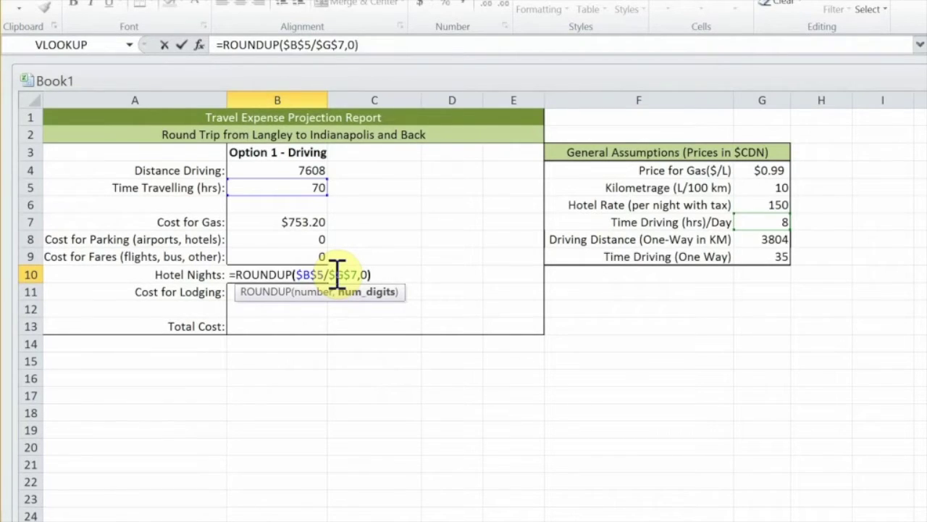
key(Return)
click(312, 272)
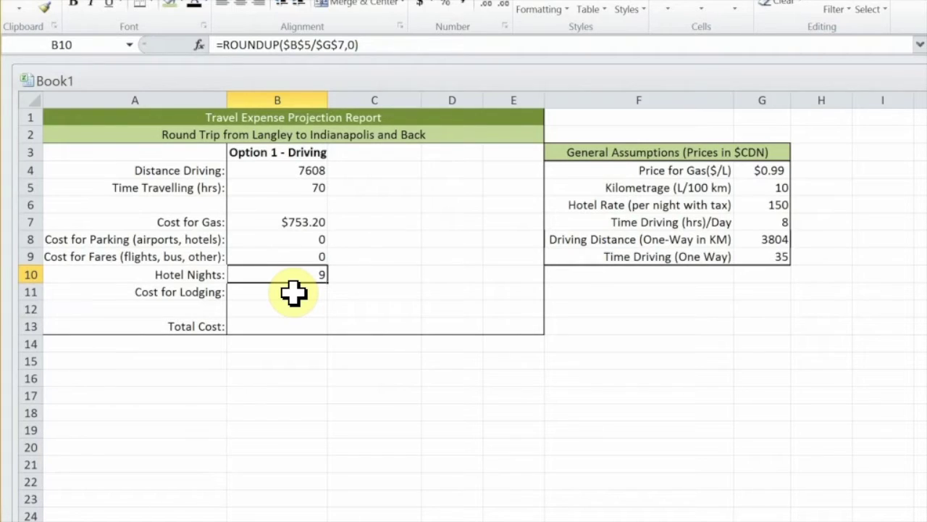
click(293, 292)
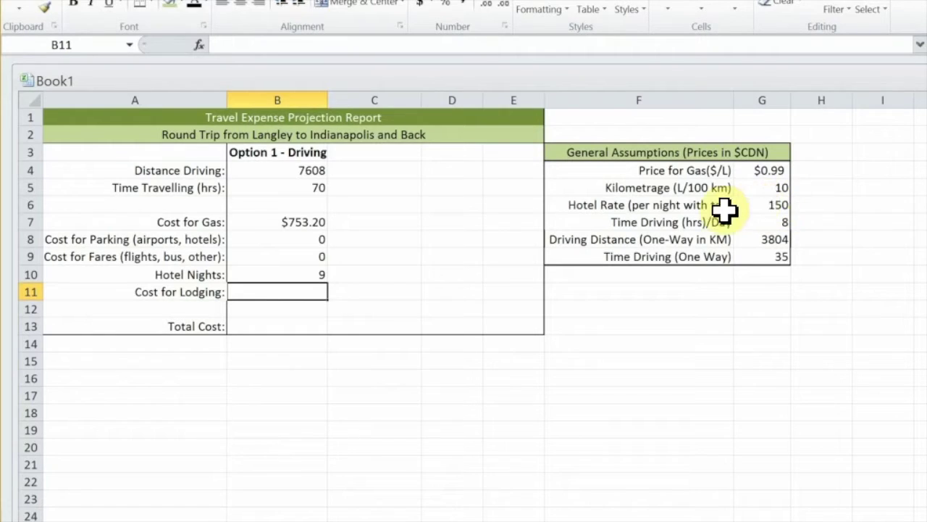
Step: Enter =150*9 in B11 from the hotel rate and 9 nights, giving 1350
click(780, 207)
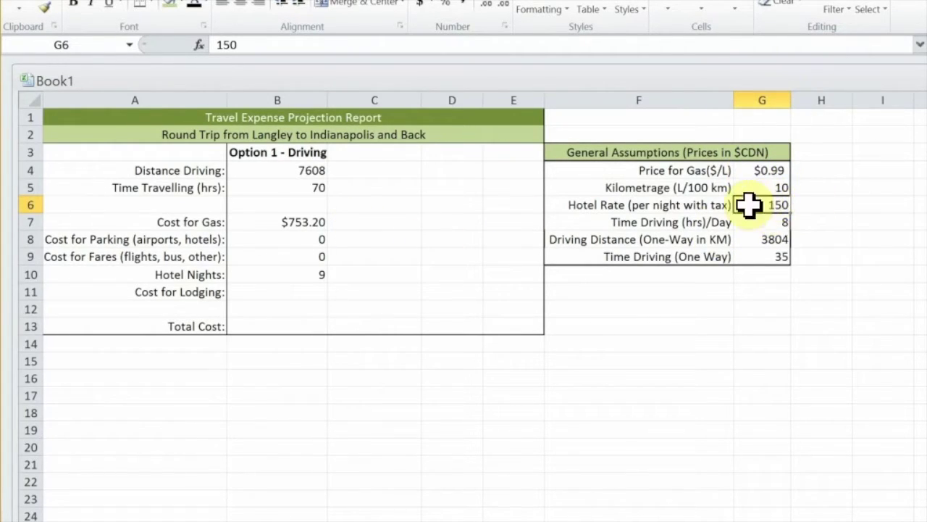
click(277, 276)
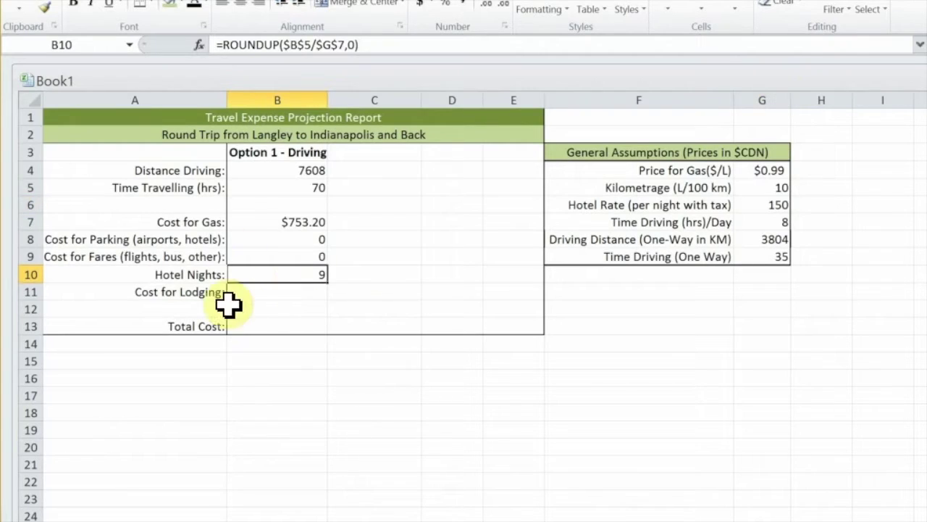
click(297, 293)
text(=150*9)
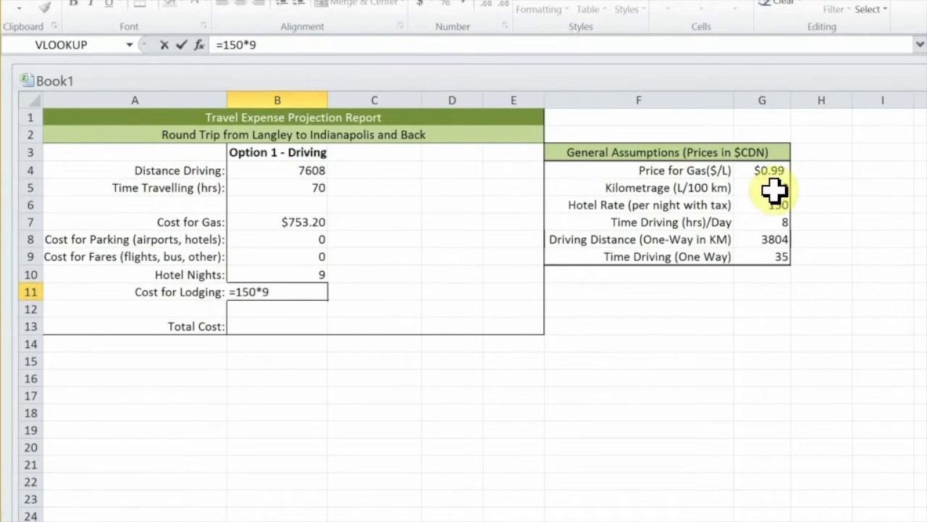
key(Return)
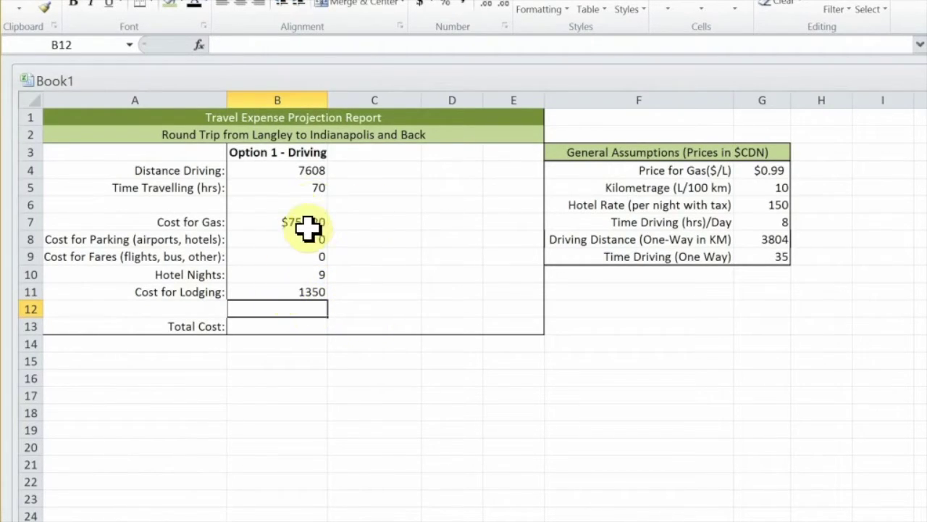
Step: Switch the Cost for Lodging value in B11 to Currency, showing $1,350.00
click(269, 327)
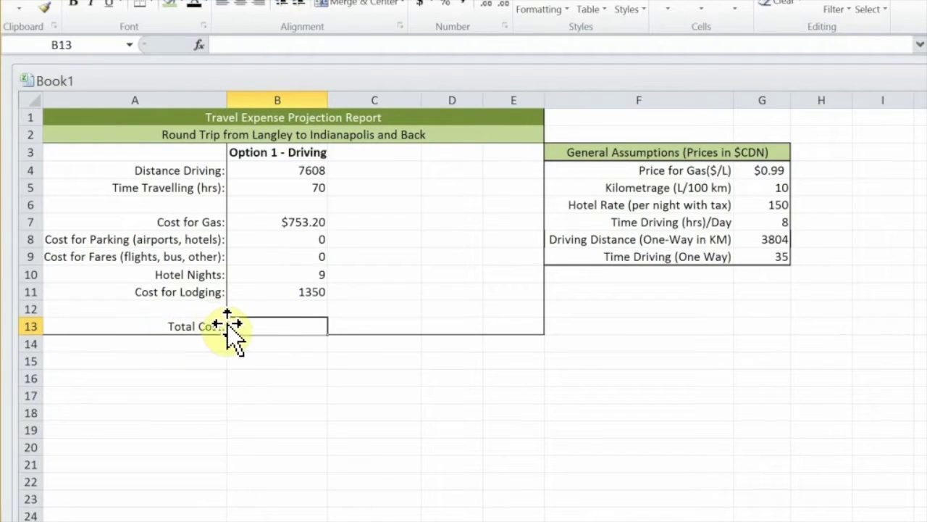
click(205, 326)
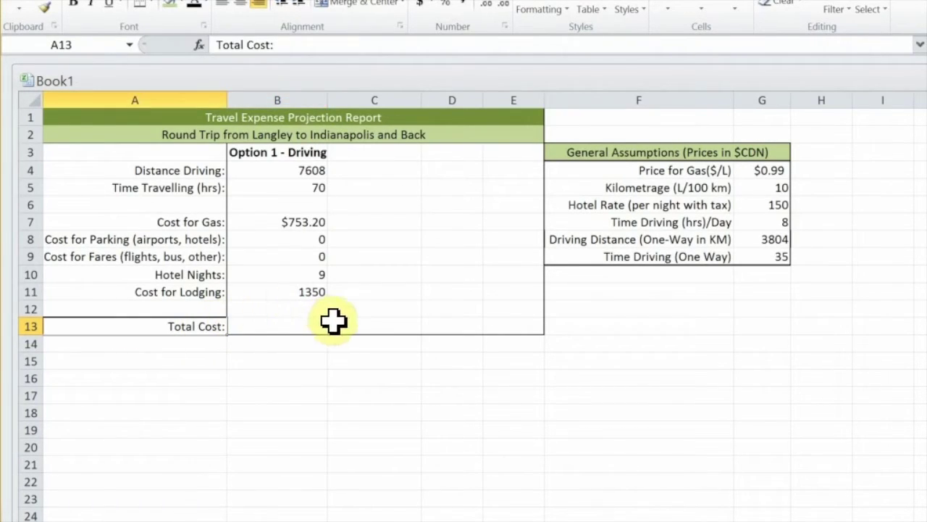
click(260, 327)
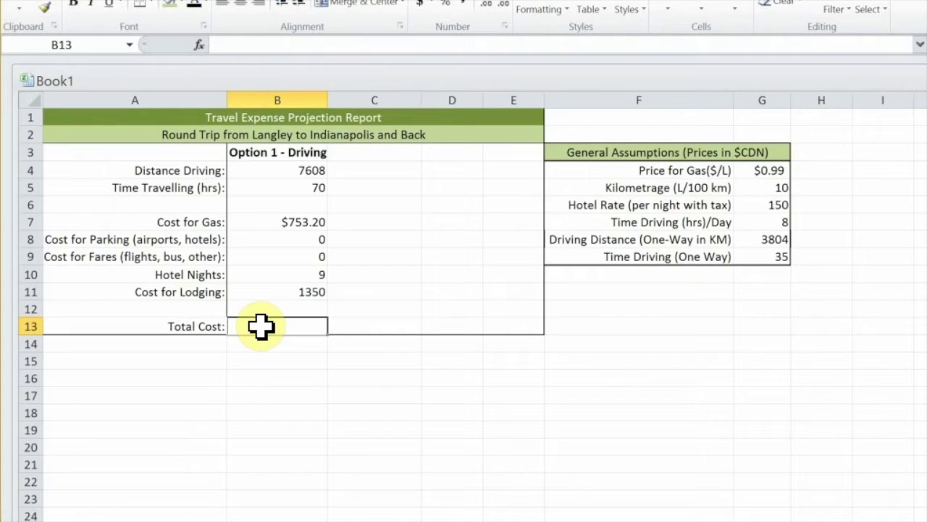
click(306, 292)
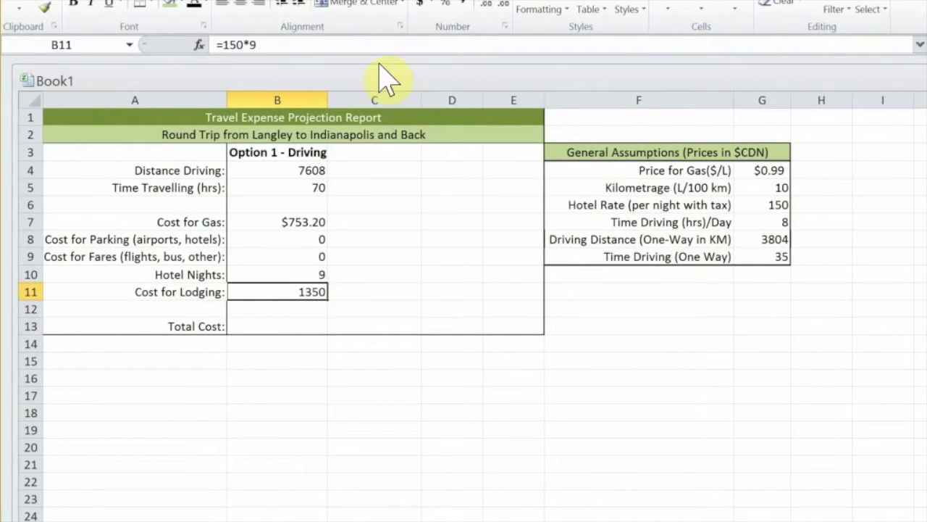
click(507, 2)
click(439, 70)
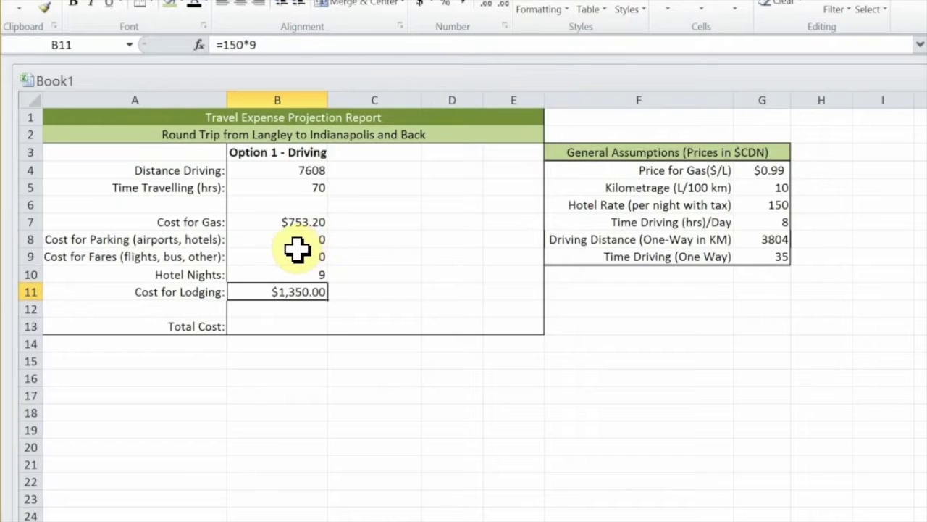
Step: Review the values and formulas in B4, B5, B7, B10 and B11
click(305, 188)
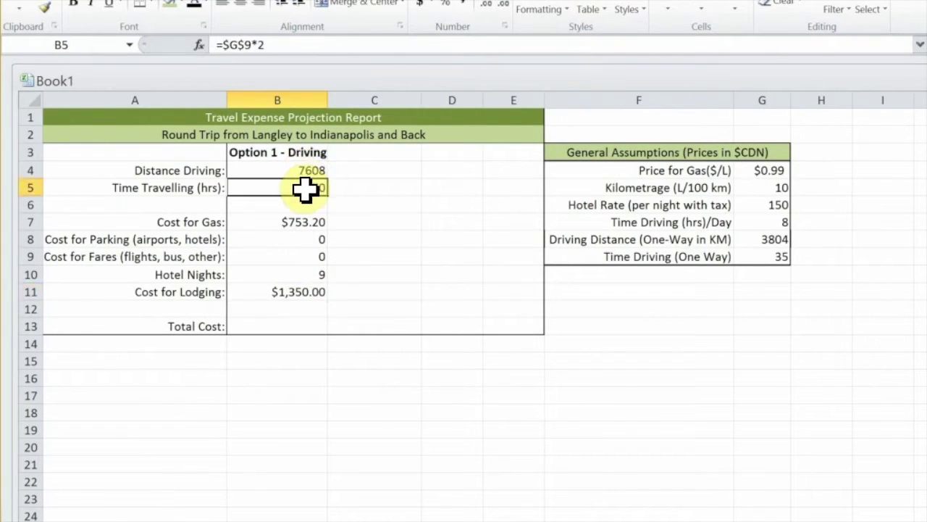
click(310, 177)
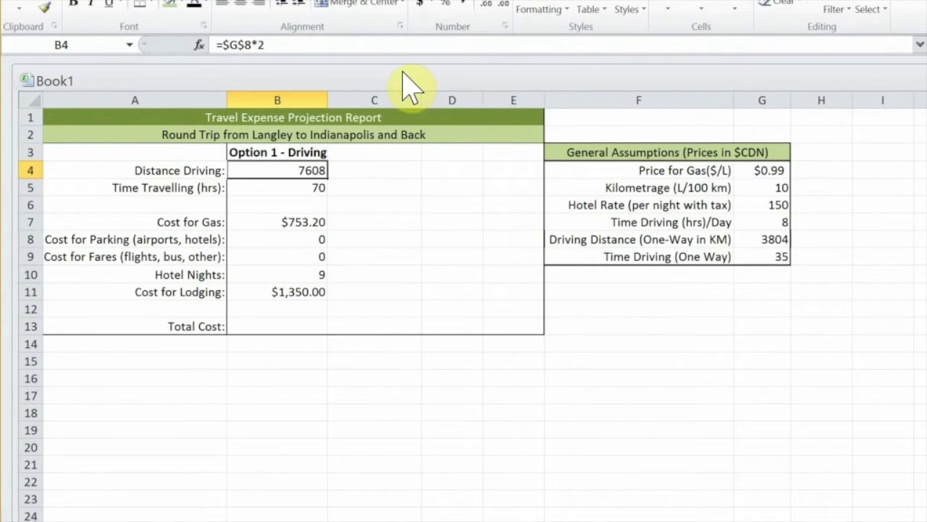
click(512, 3)
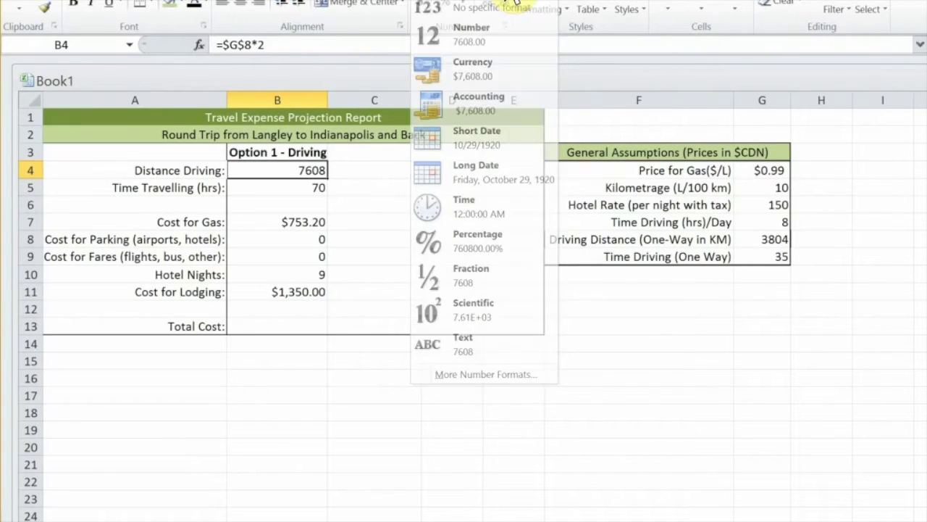
key(Escape)
click(295, 363)
click(273, 329)
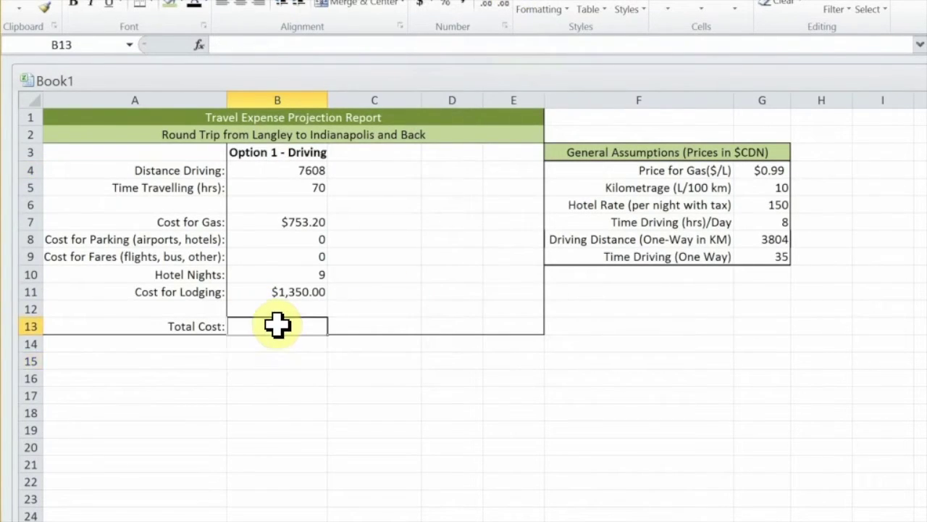
click(296, 292)
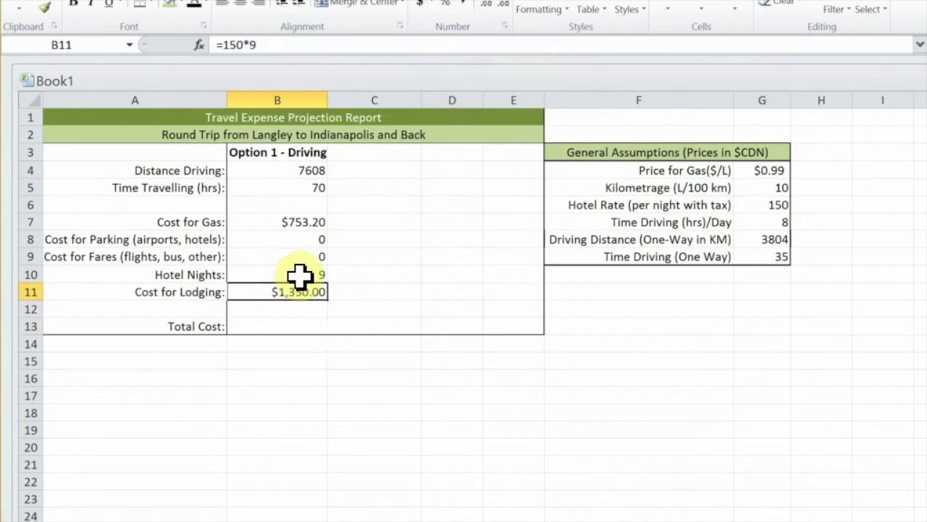
click(289, 222)
click(314, 171)
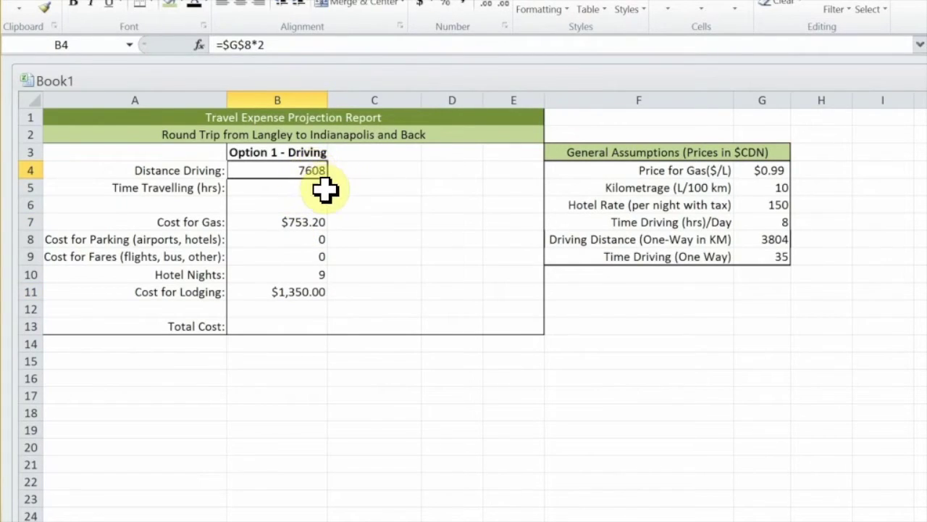
click(325, 189)
text(70)
click(319, 278)
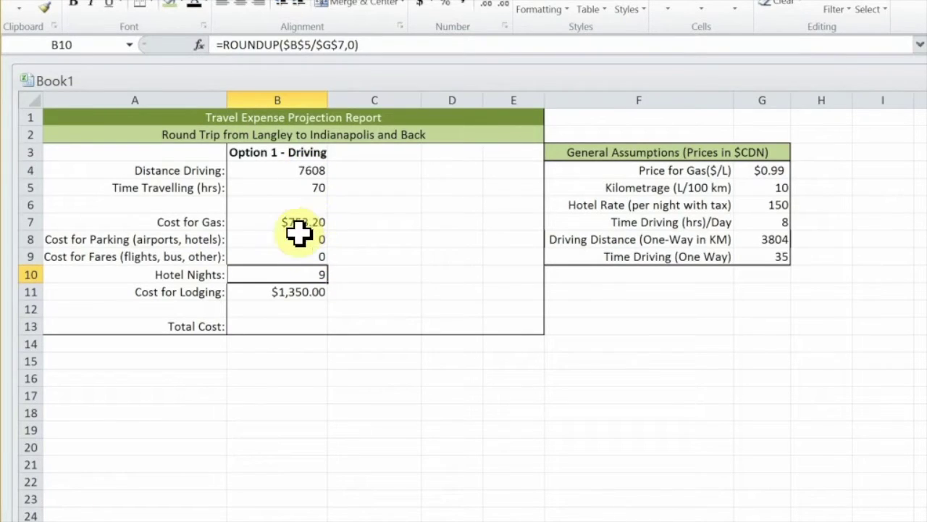
click(304, 291)
click(307, 222)
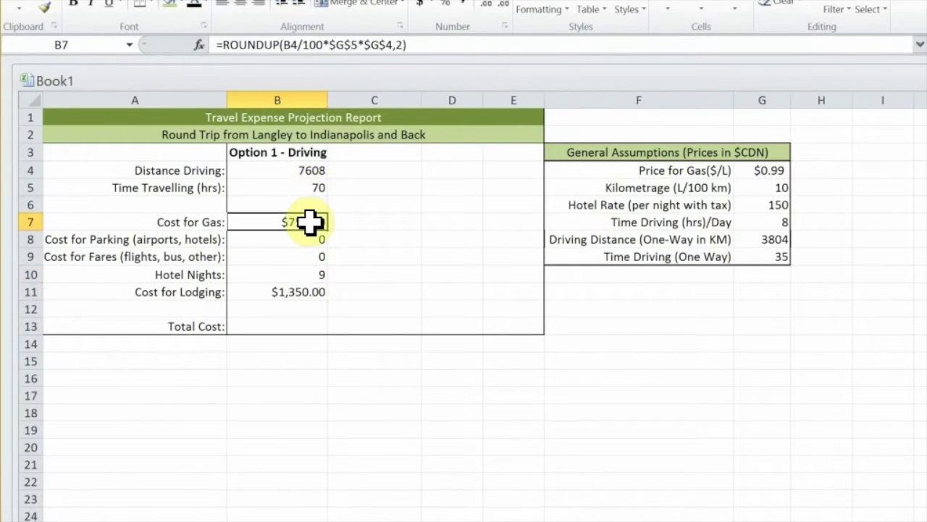
click(313, 173)
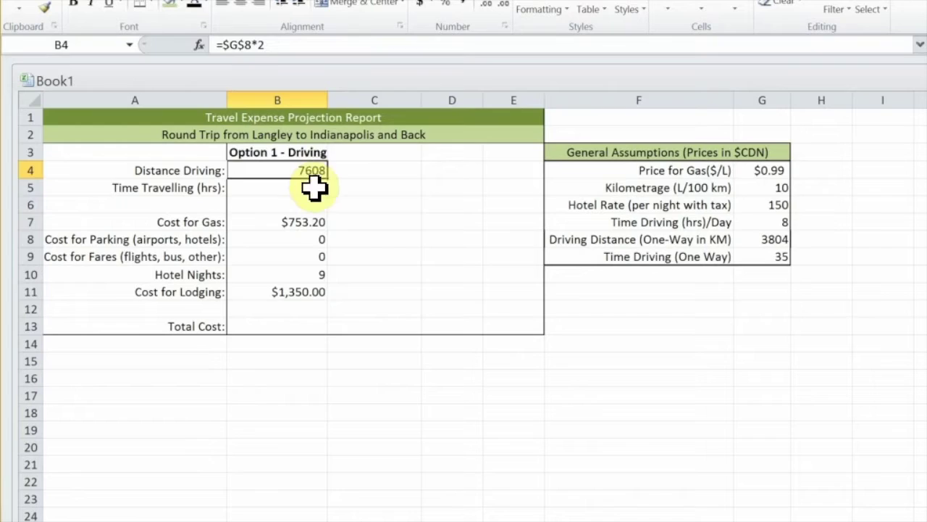
click(314, 187)
click(321, 275)
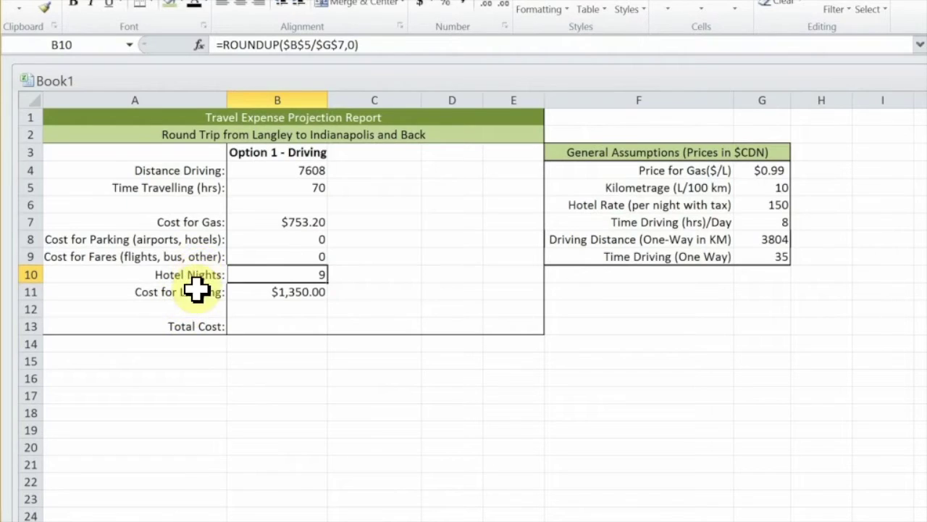
Step: Apply bold to the labels in A13 and A11 with Ctrl+B
click(193, 326)
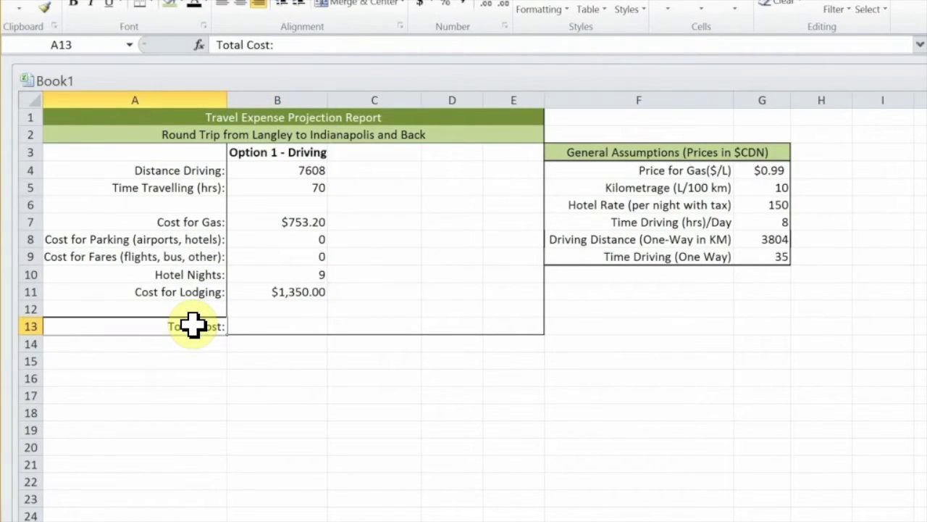
key(ctrl+b)
click(192, 292)
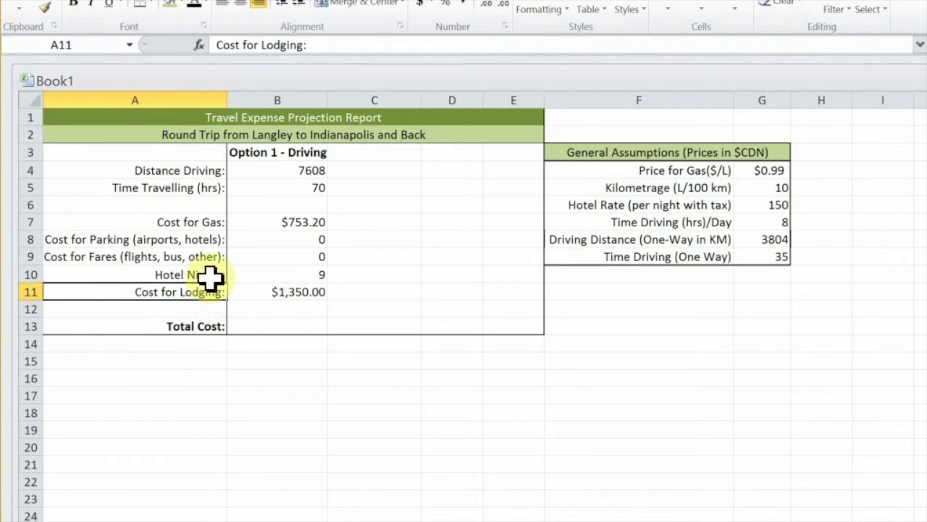
key(ctrl+b)
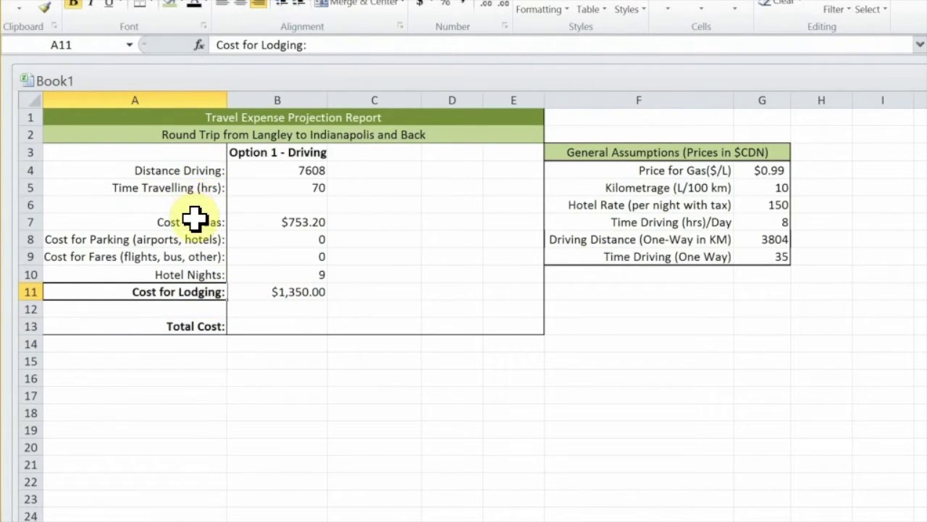
Step: Bold the Cost for Gas label in A7 and the parking and fares labels in A8:A9
click(194, 217)
key(ctrl+b)
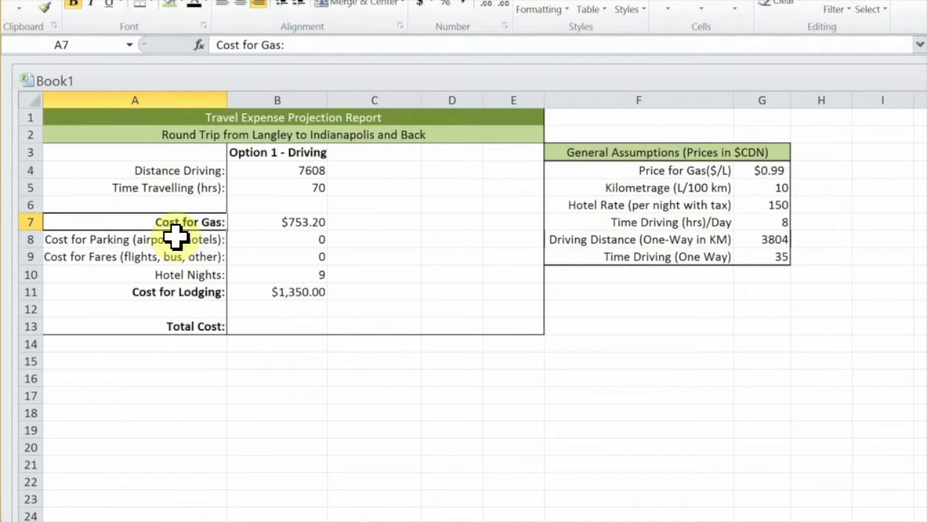
click(176, 243)
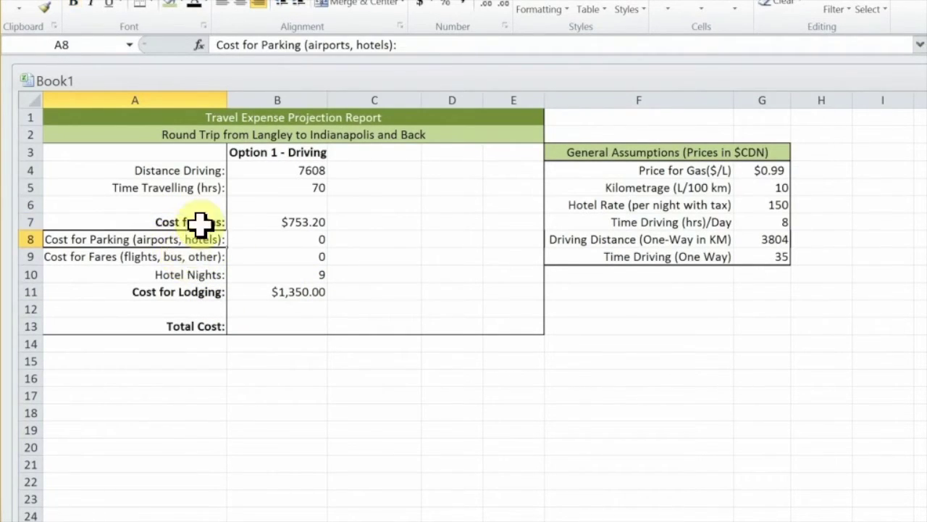
drag(195, 245, 194, 254)
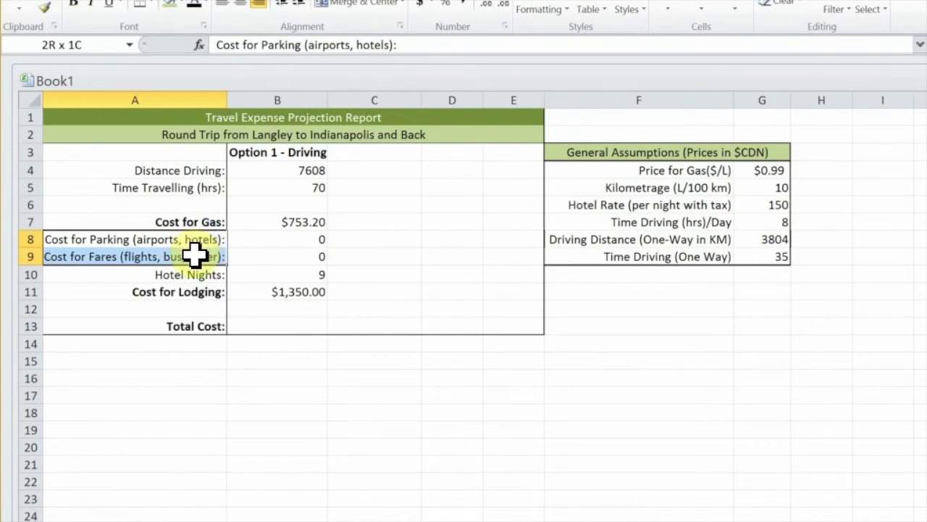
key(ctrl+b)
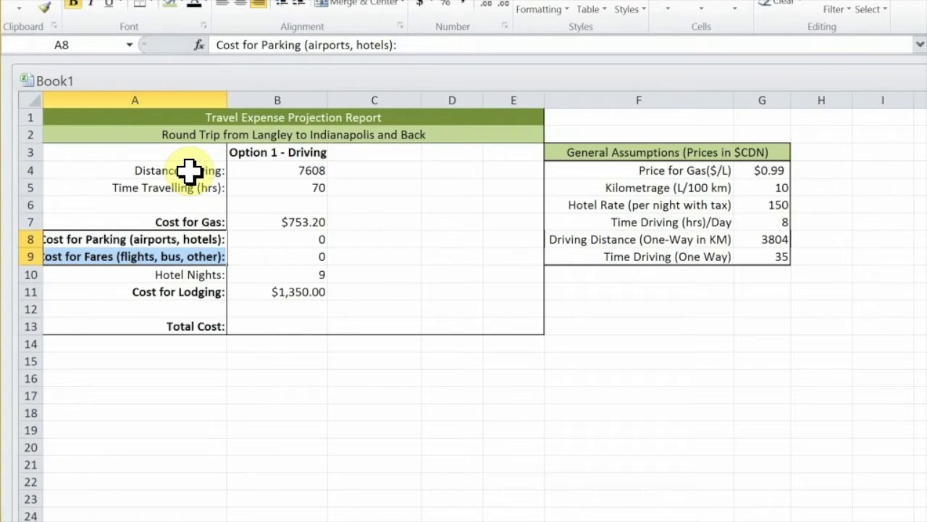
Step: Italicize the Distance Driving, Time Travelling (hrs) and Hotel Nights labels, then review the label formatting
click(206, 168)
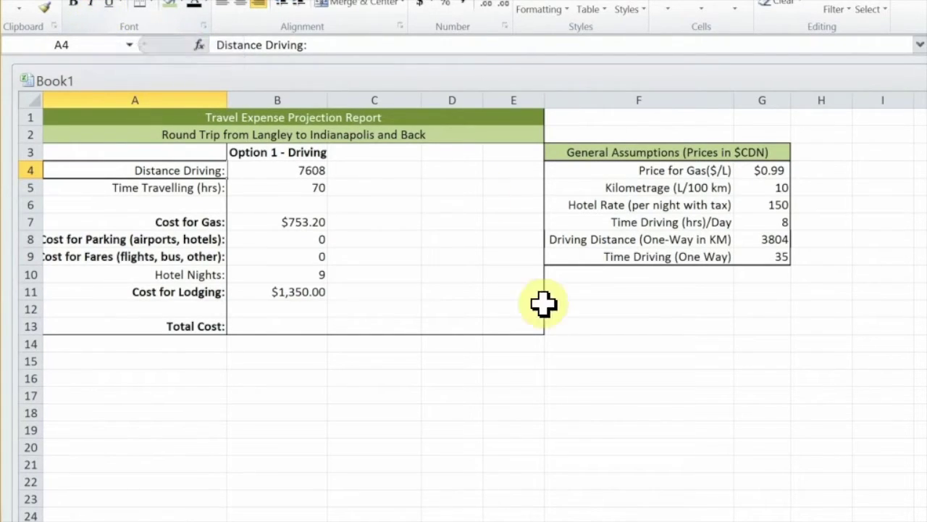
key(ctrl+i)
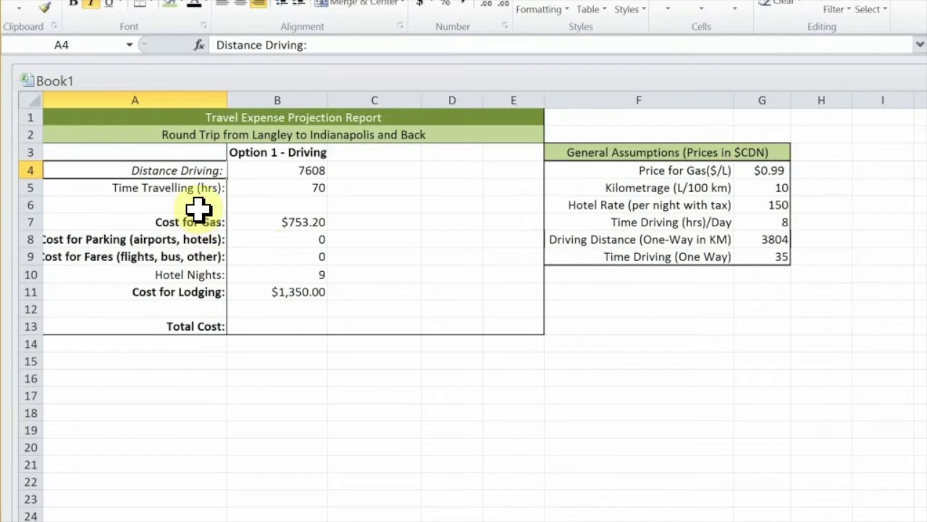
click(205, 193)
key(ctrl+i)
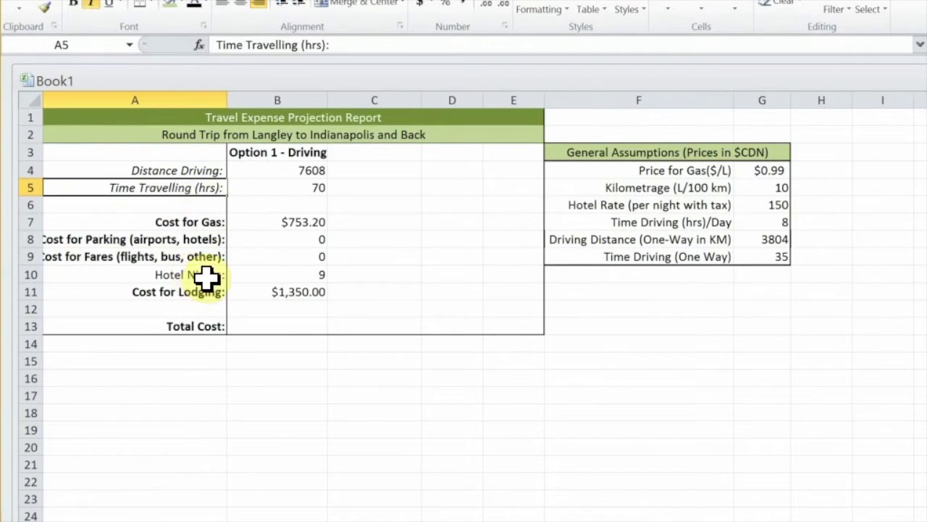
click(206, 275)
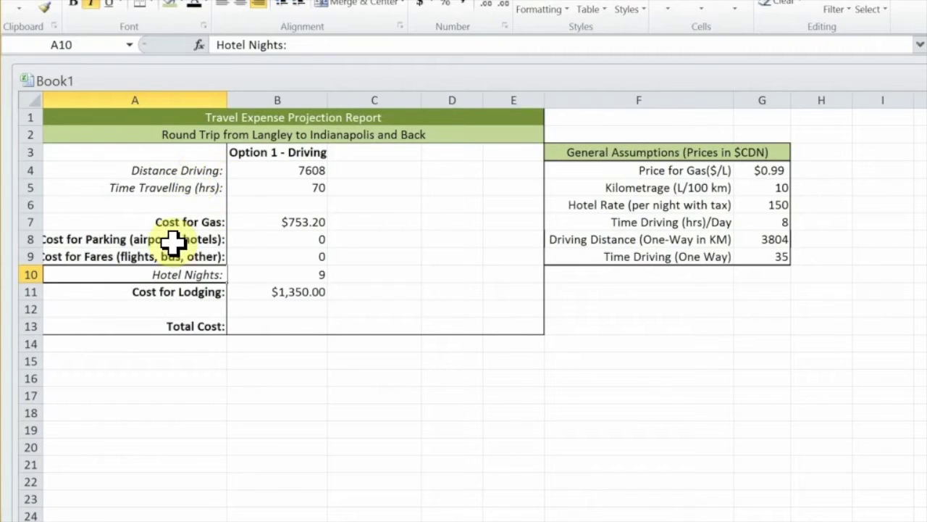
click(194, 174)
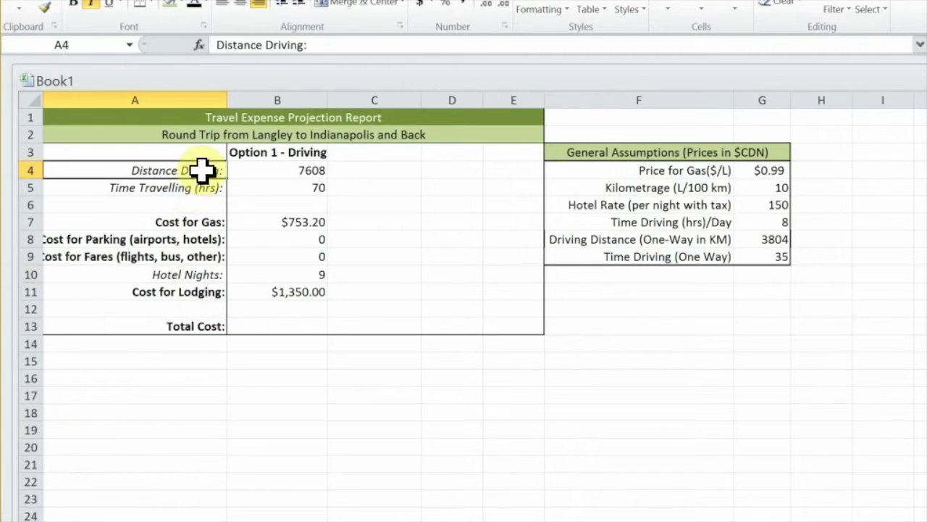
click(194, 221)
click(199, 257)
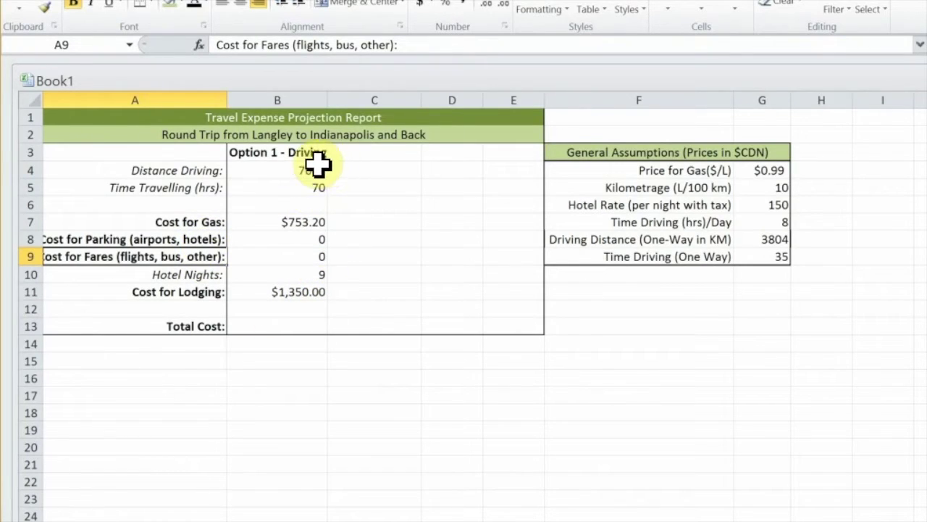
click(277, 327)
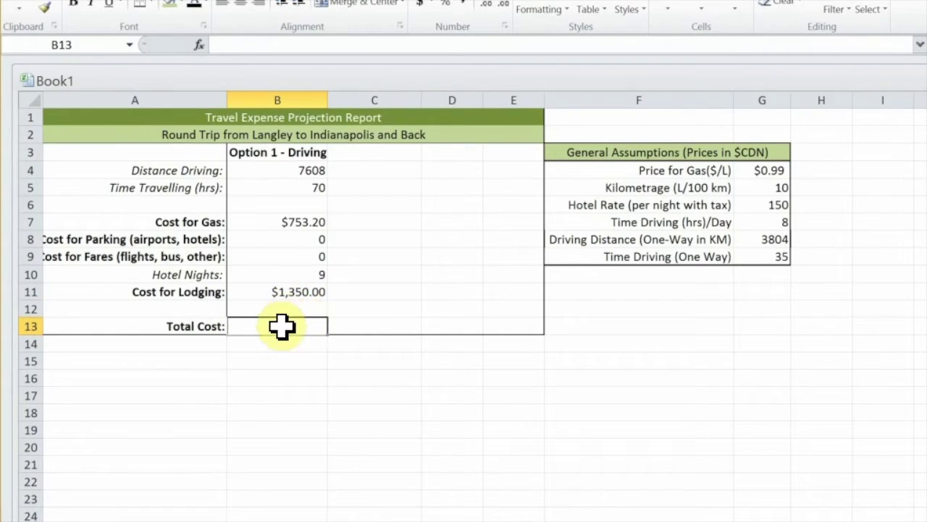
Step: Enter a SUM formula in B13 combining lodging B11 with the costs B7:B9
text(=)
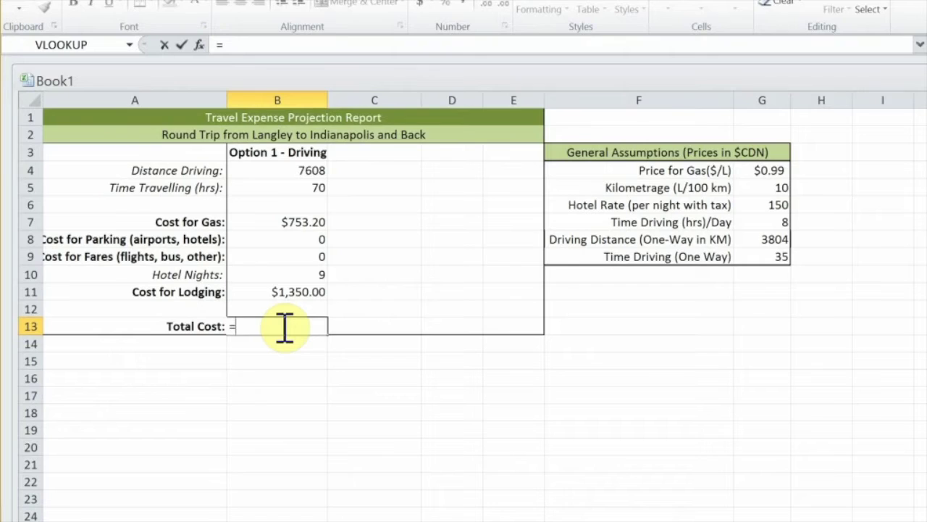
text(sum)
key(Tab)
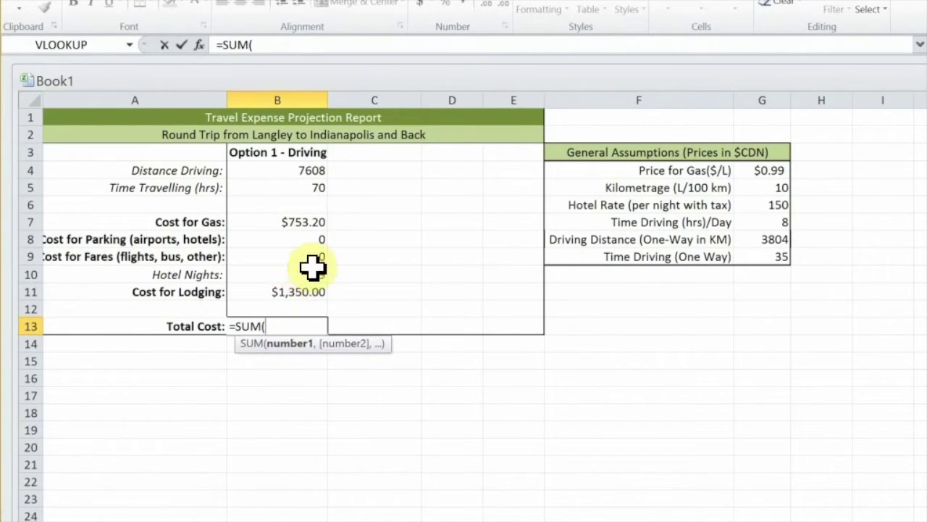
click(288, 290)
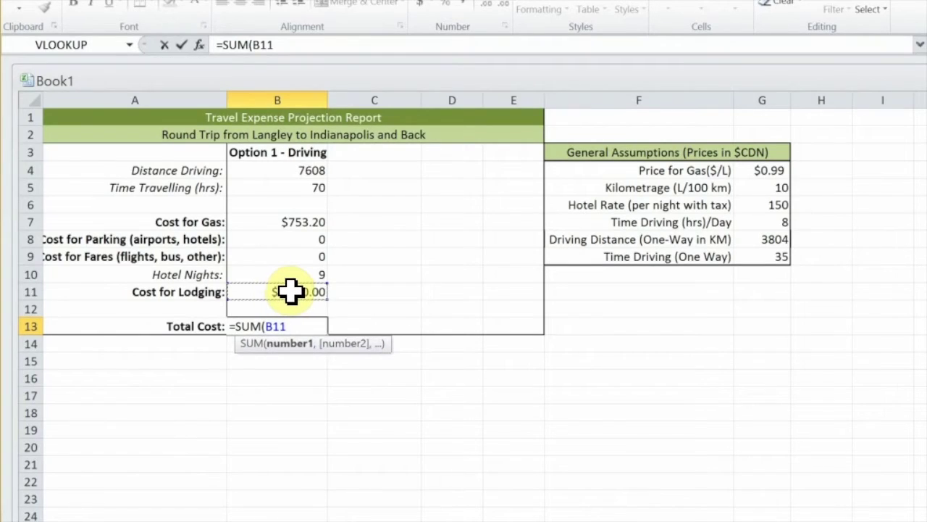
key(F4)
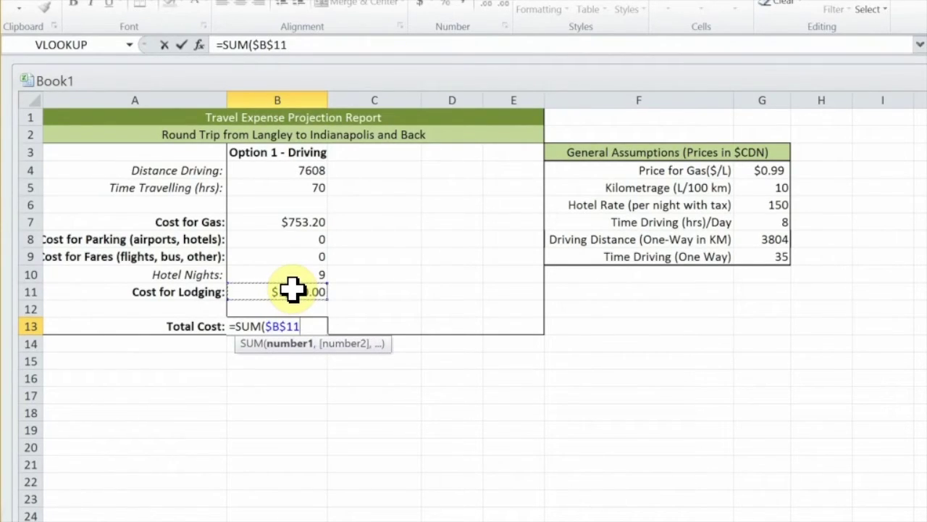
drag(304, 257, 304, 226)
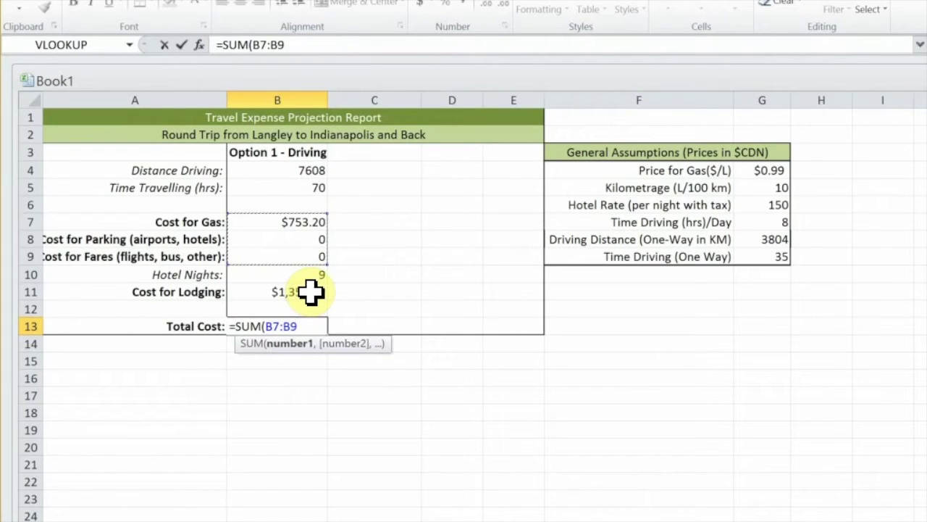
click(311, 292)
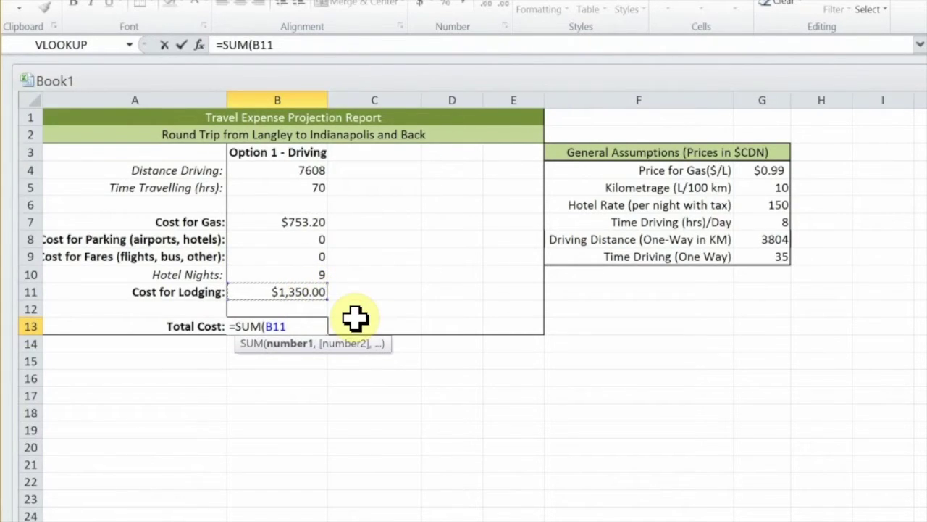
drag(305, 256, 292, 224)
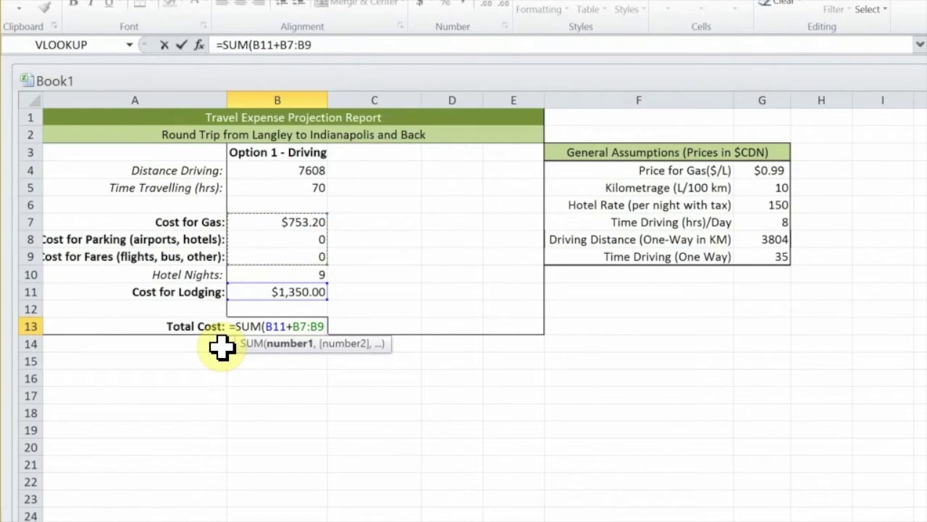
text())
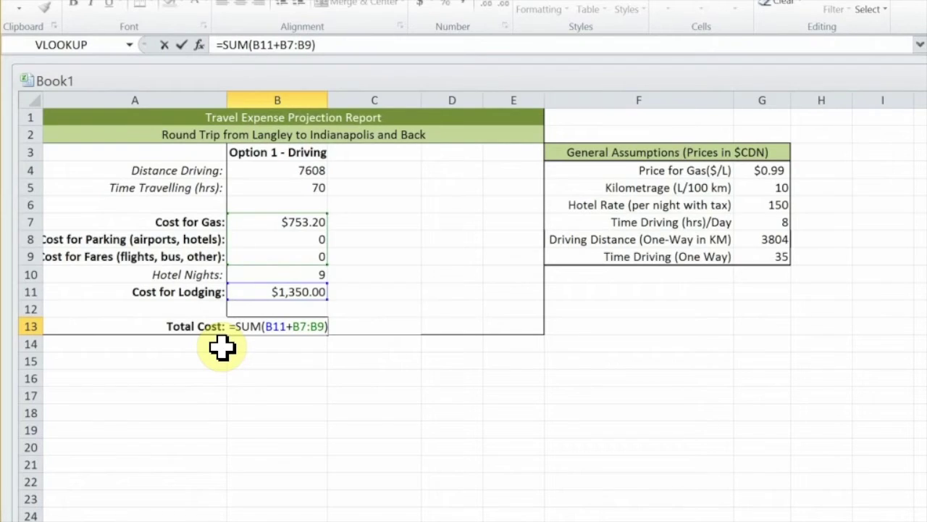
key(Return)
Step: Fix B13's #VALUE! error by replacing the plus between references with a comma
double_click(282, 326)
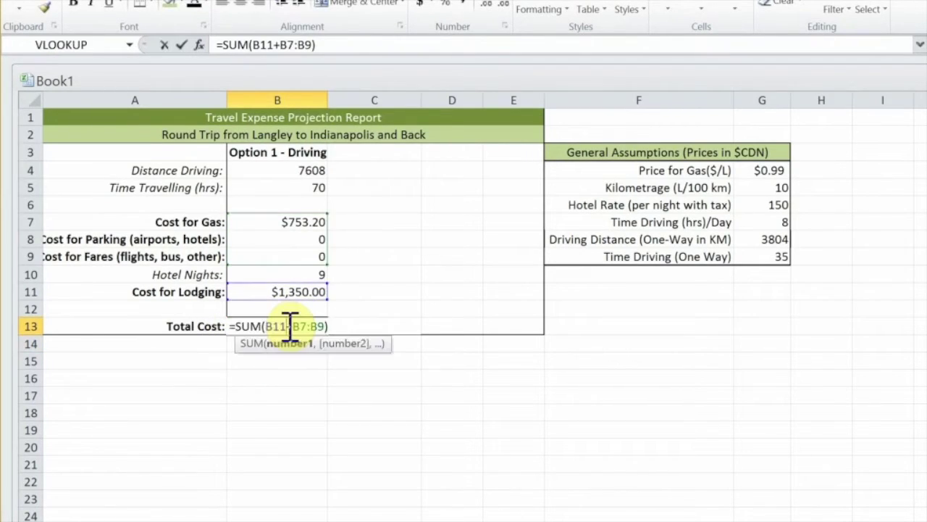
click(277, 411)
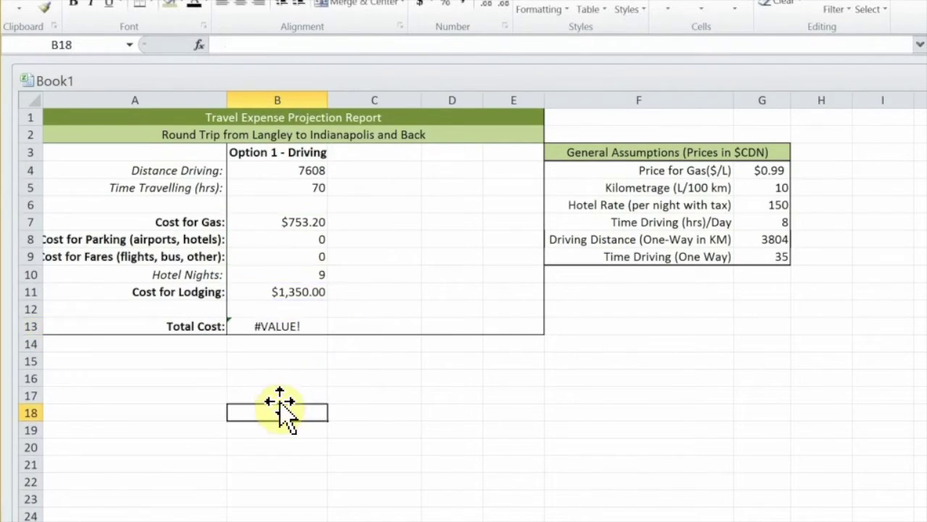
click(250, 326)
double_click(257, 326)
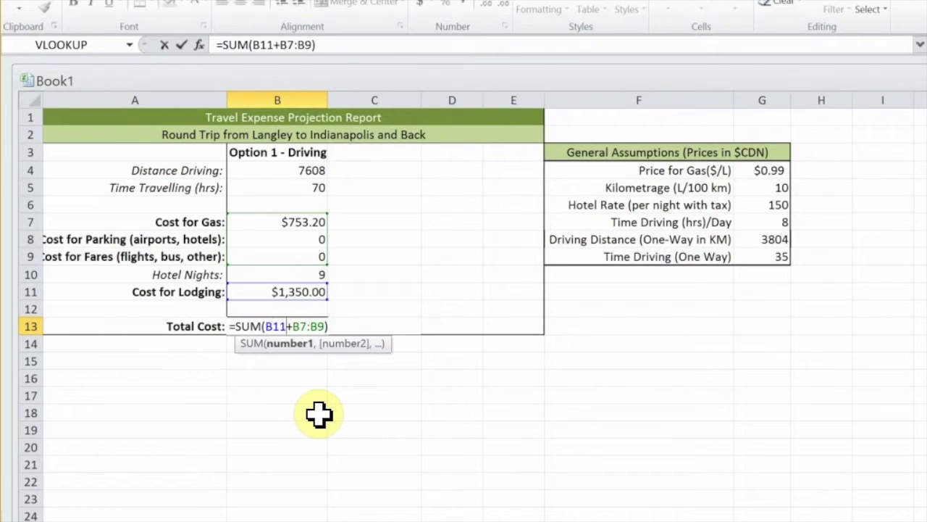
key(Delete)
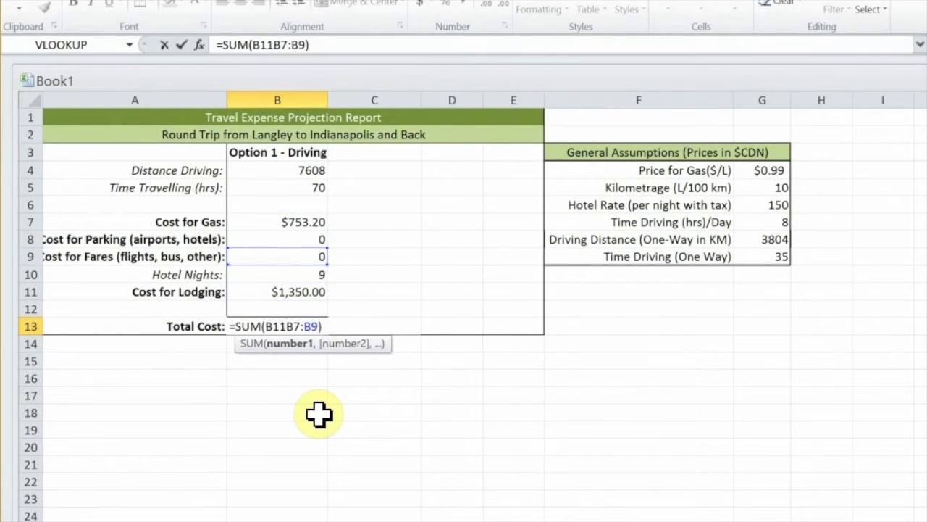
text(,)
key(Return)
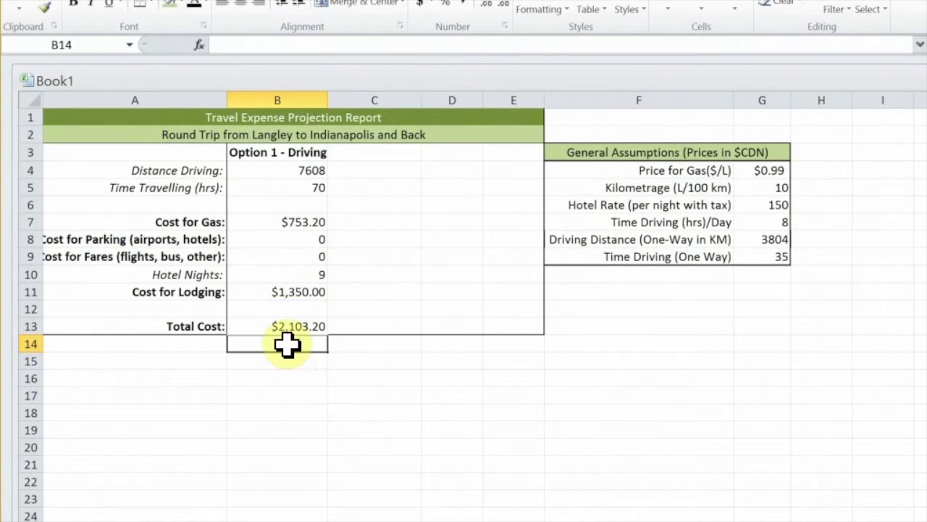
Step: Re-edit B13, briefly restoring the plus, then settle on =SUM(B11, B7:B9) totalling $2,103.20
double_click(289, 330)
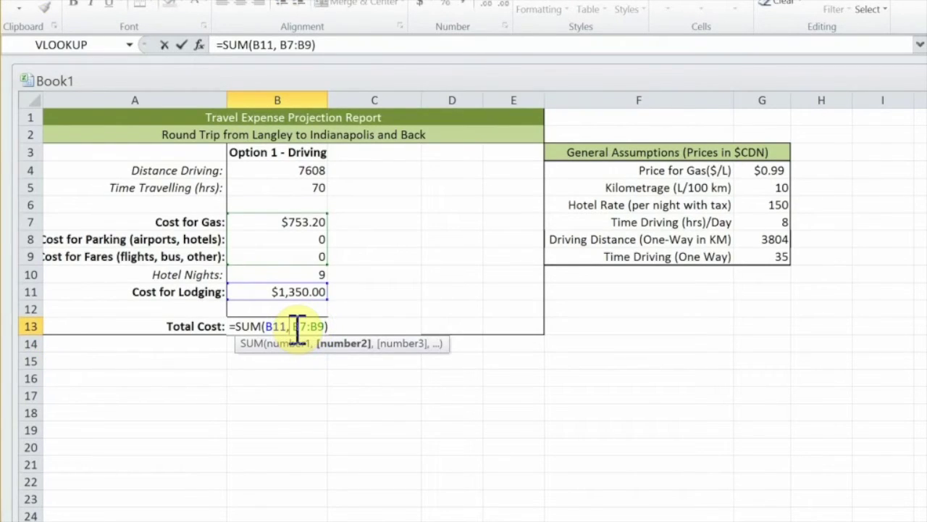
key(BackSpace)
key(Delete)
text(+)
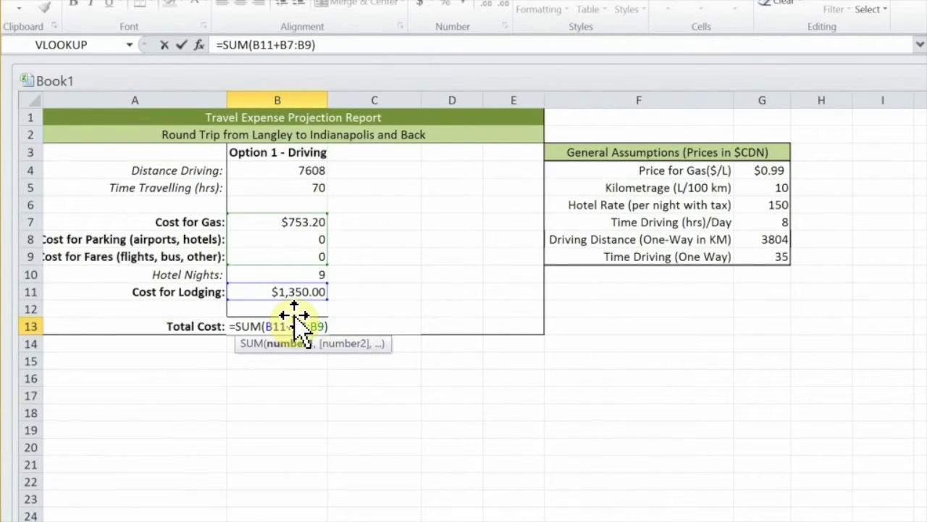
key(BackSpace)
text(,)
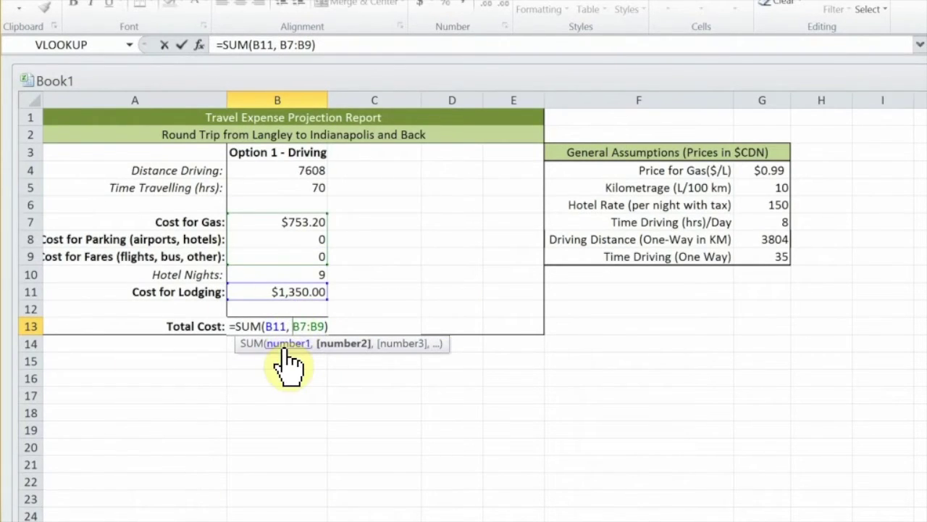
key(Return)
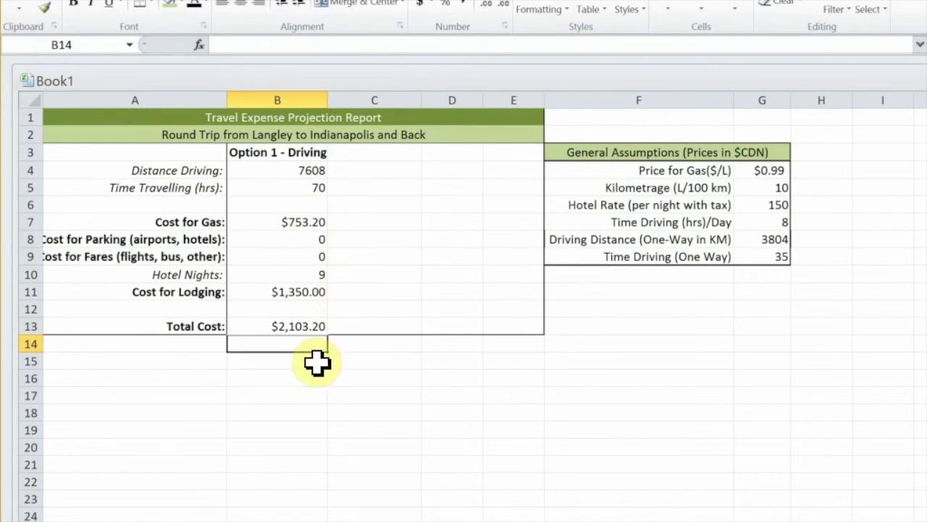
click(275, 330)
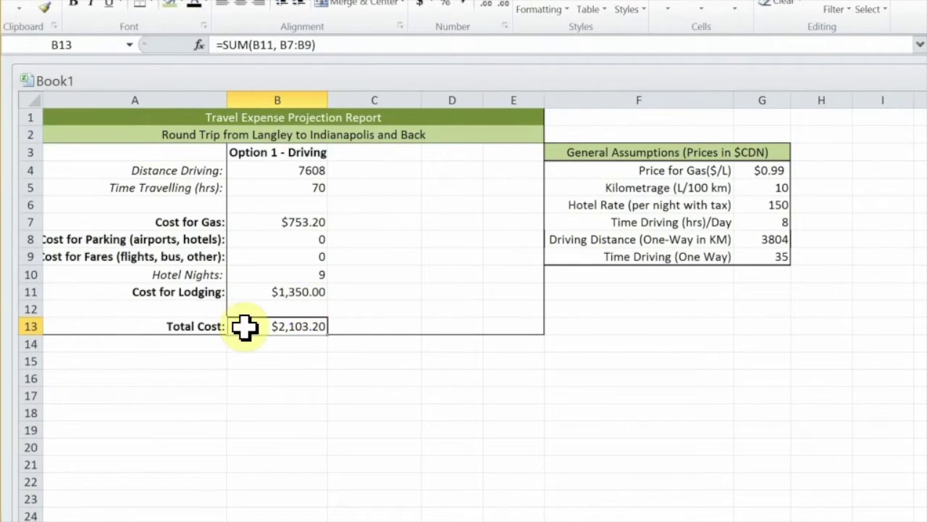
Step: Fill A13:E13 with a light green theme colour
drag(81, 319, 508, 326)
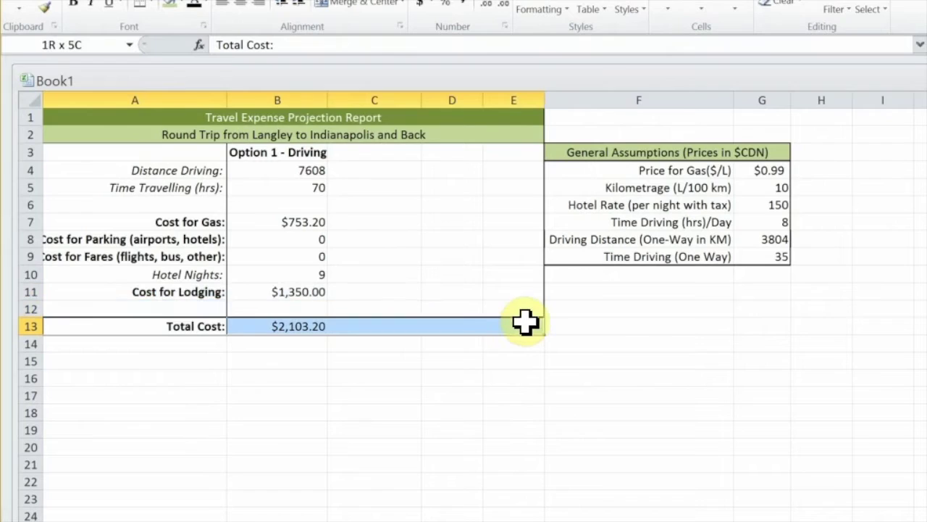
click(182, 4)
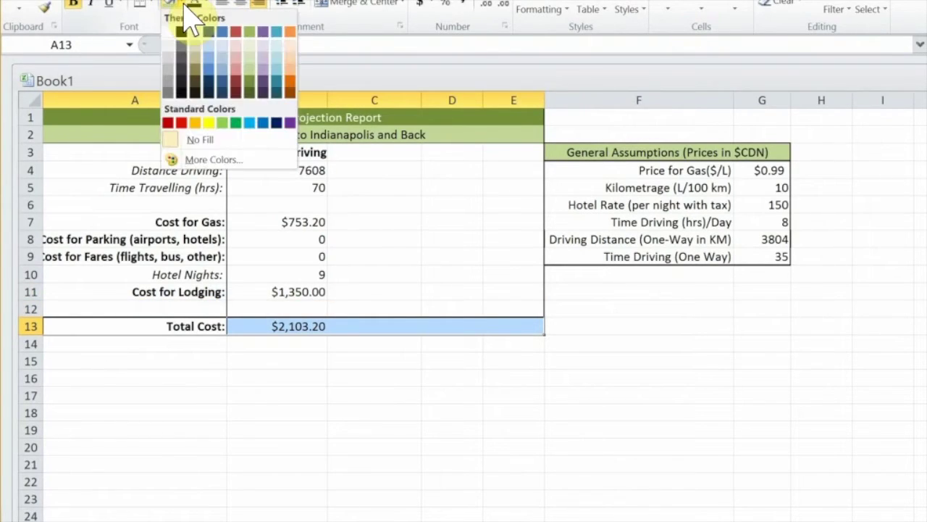
click(252, 71)
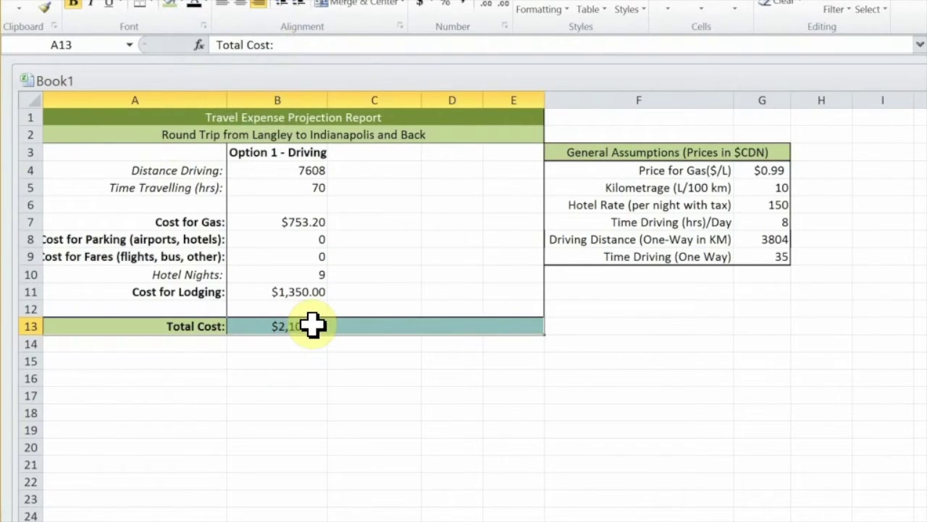
click(279, 346)
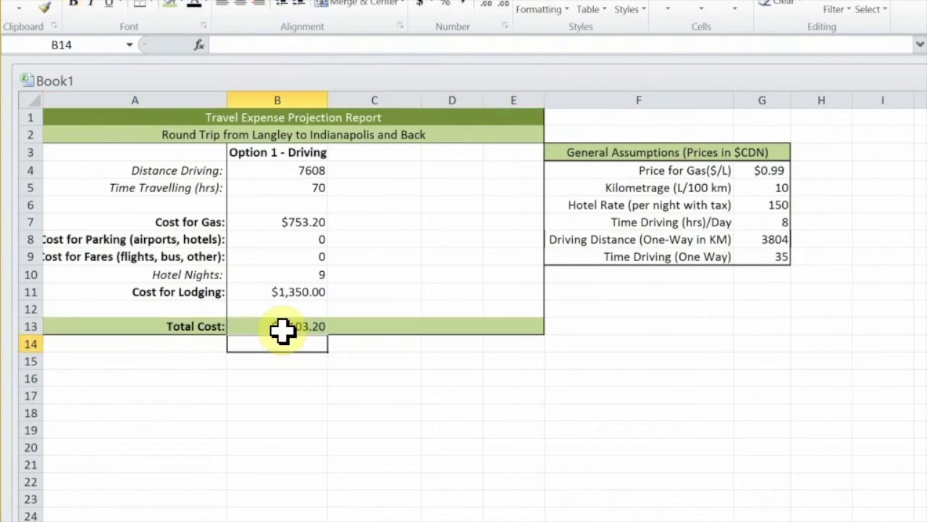
Step: Select the empty column C cells from row 3 to row 12
click(365, 324)
click(362, 308)
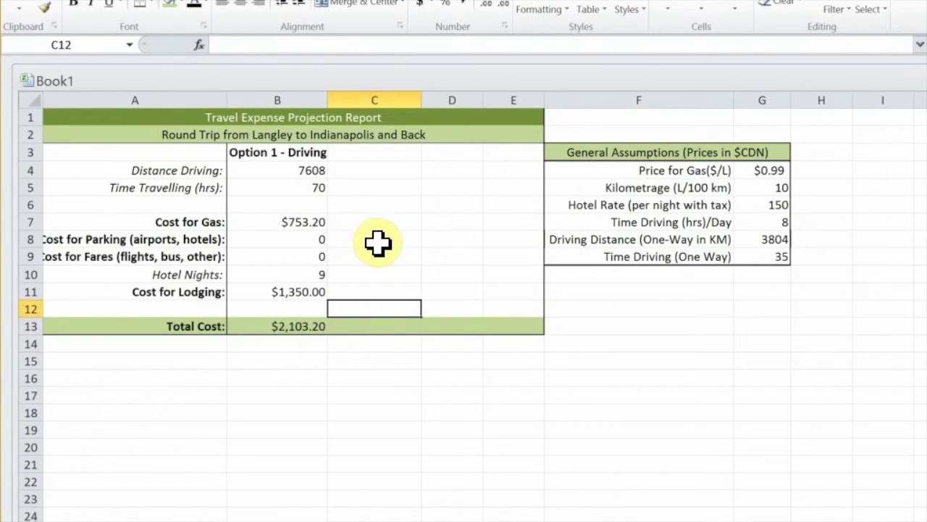
click(392, 289)
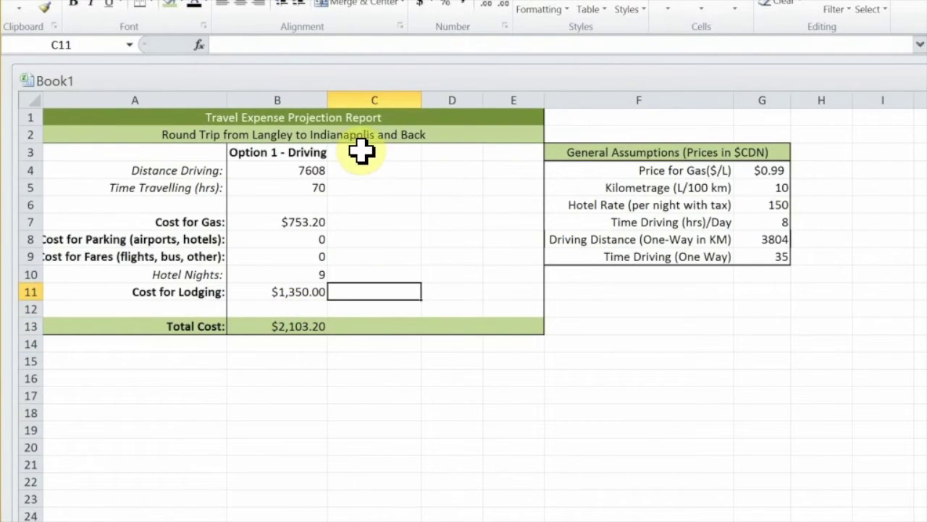
drag(362, 150, 369, 306)
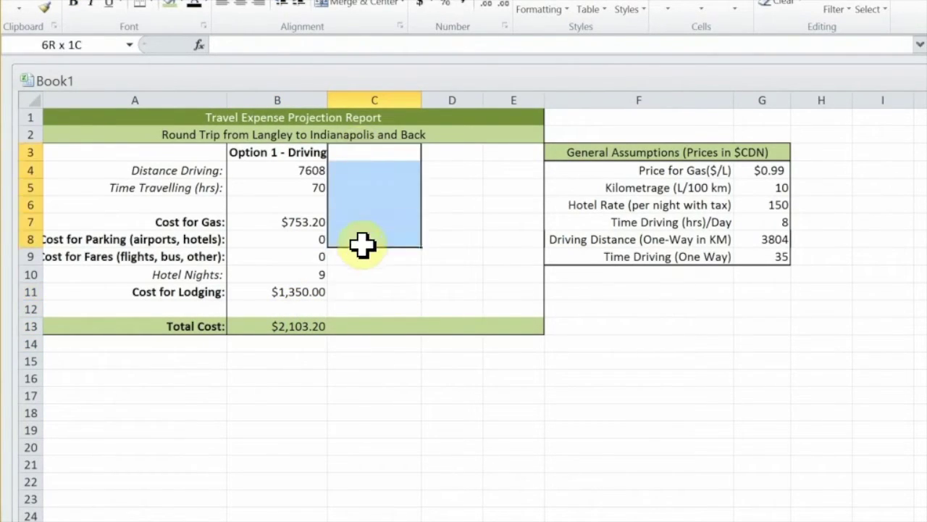
Step: Enter the heading 'Option 2 - Flying' in C3
click(353, 150)
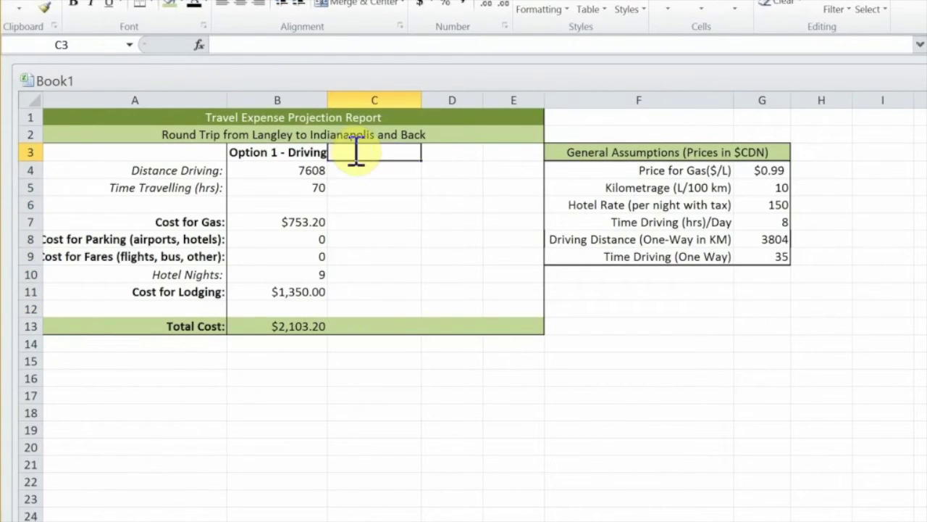
text(Ope)
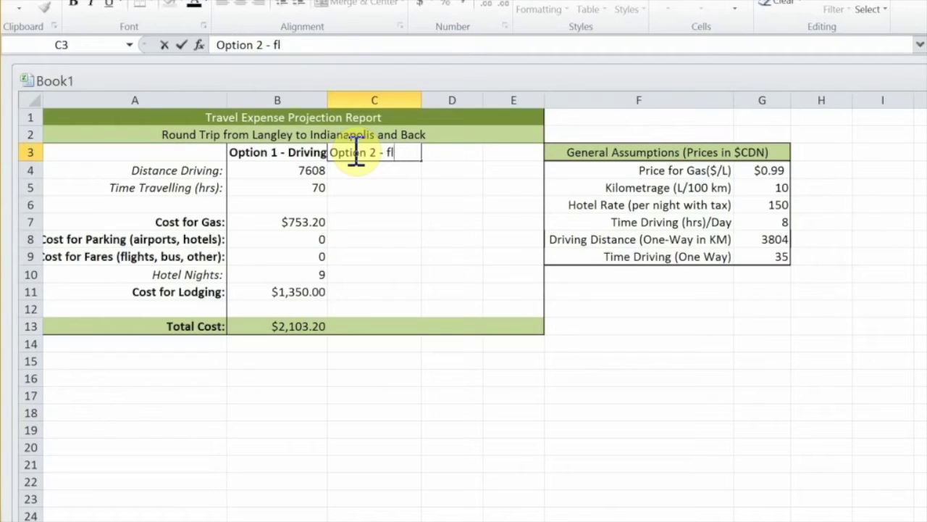
key(Return)
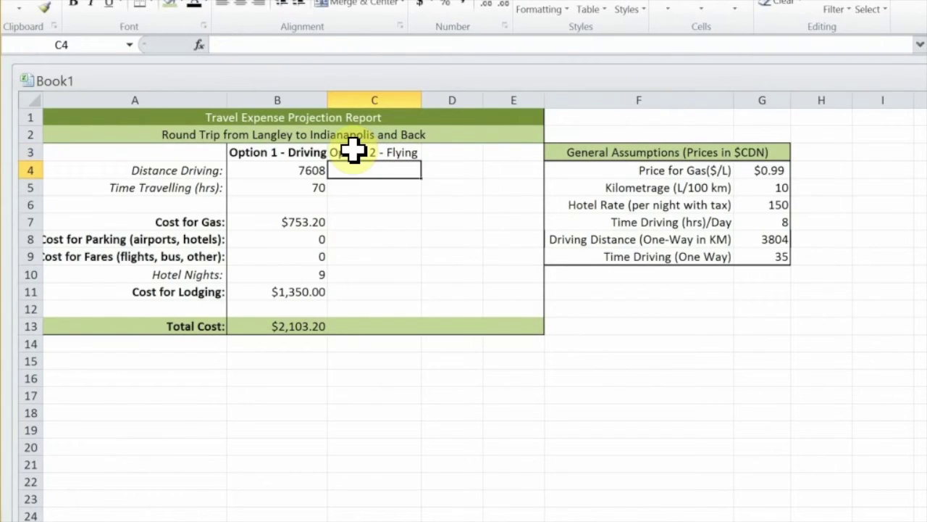
click(354, 152)
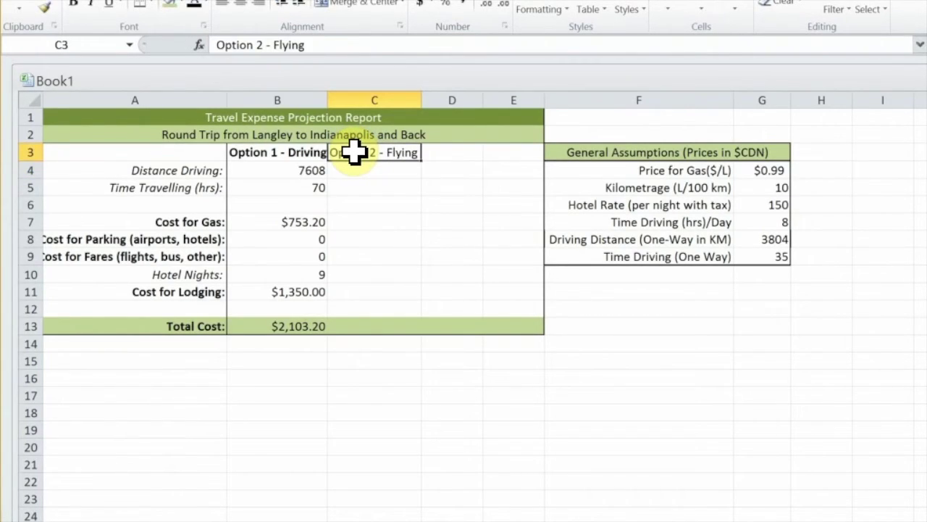
Step: Enter the flying distance 9 in C4 and travel time .5 in C5
click(370, 172)
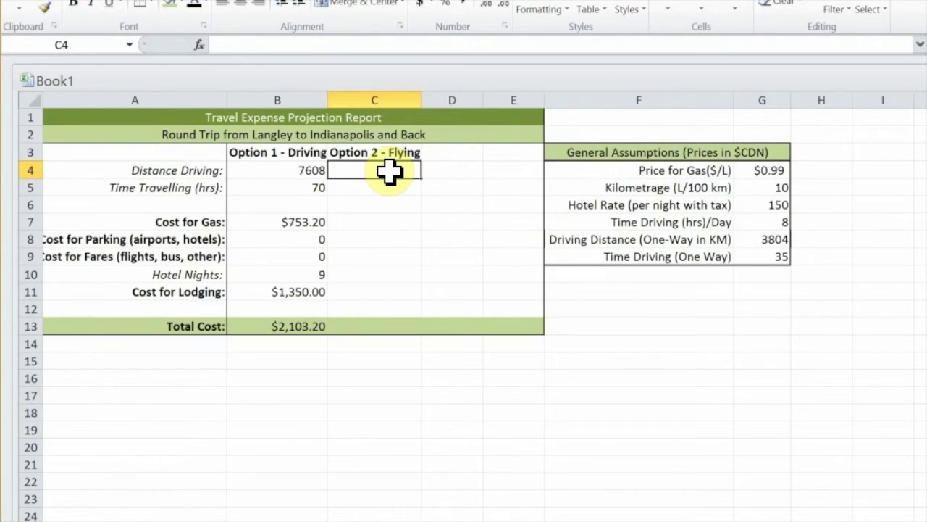
text(9)
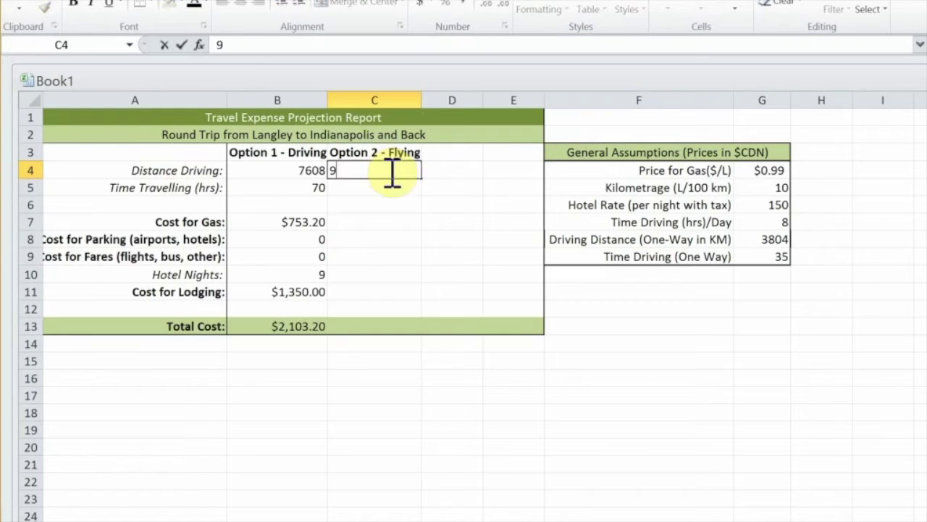
click(391, 204)
click(392, 184)
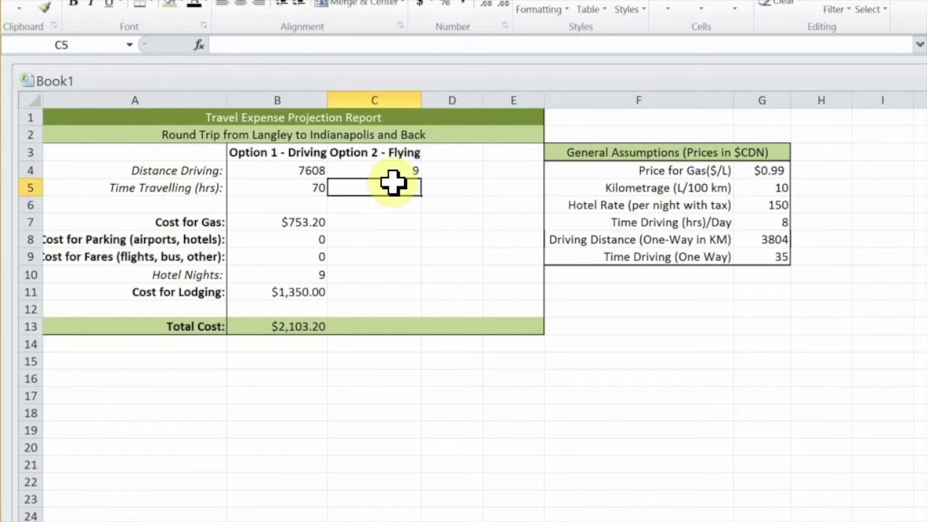
text(.5)
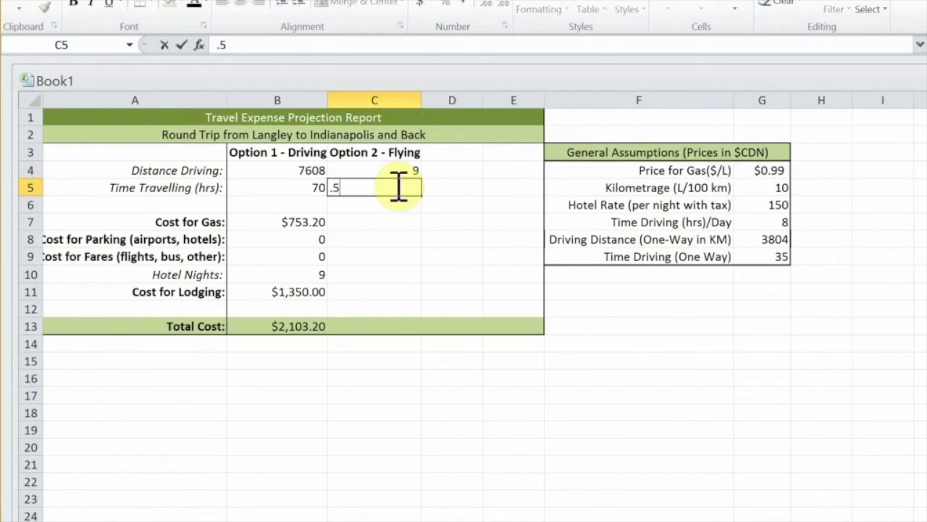
Step: Enter flying gas 5, parking 100, fares 1500, 1 hotel night and lodging 150 in C7:C11
click(369, 222)
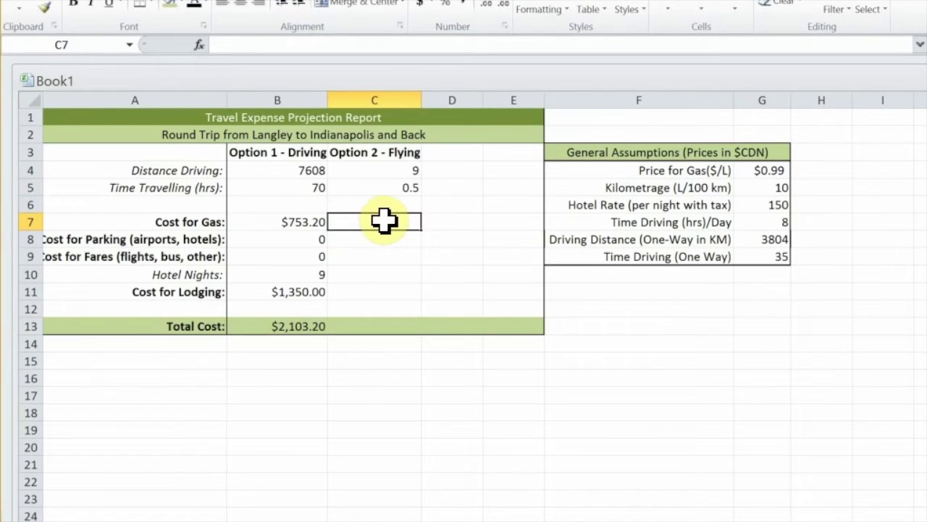
text(0)
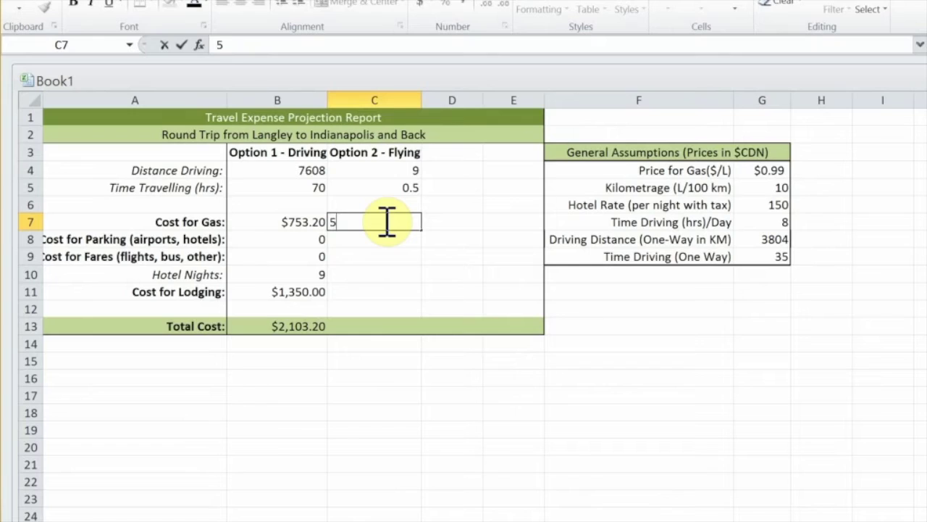
key(Return)
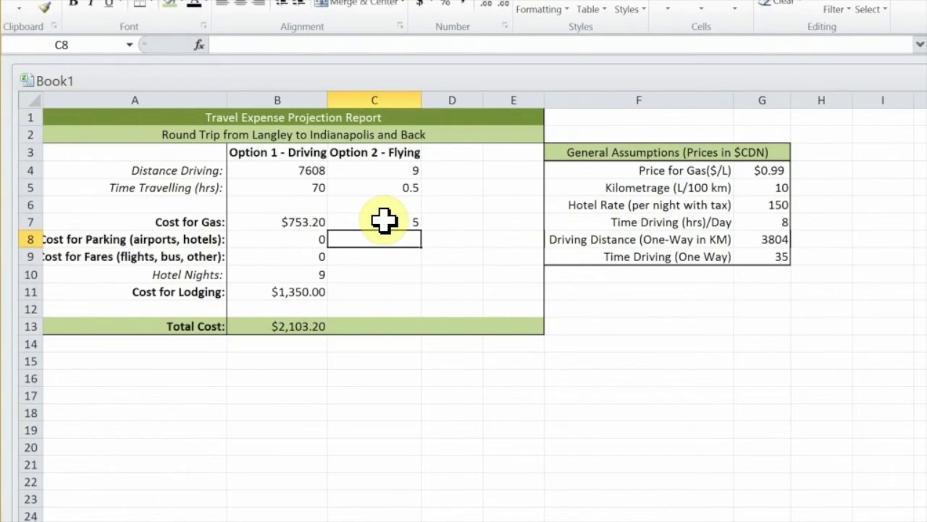
text(100)
key(Return)
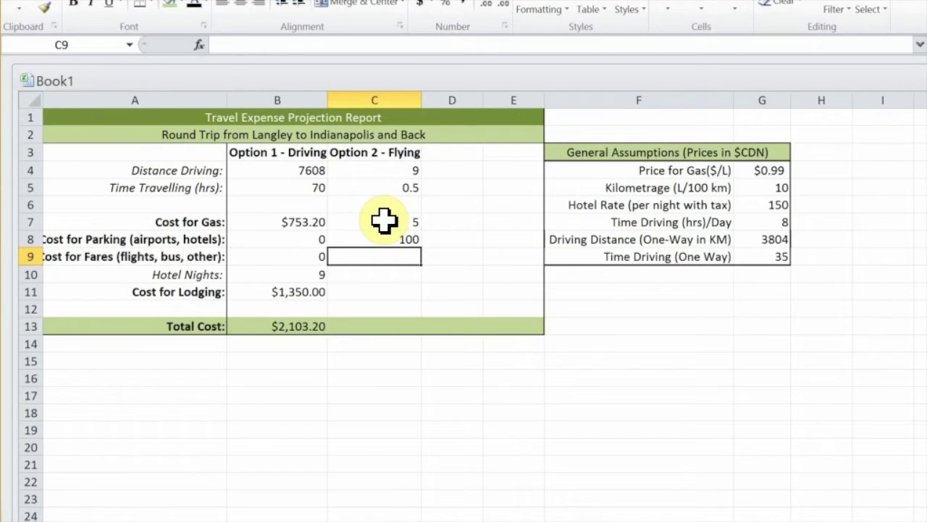
text(1500)
key(Return)
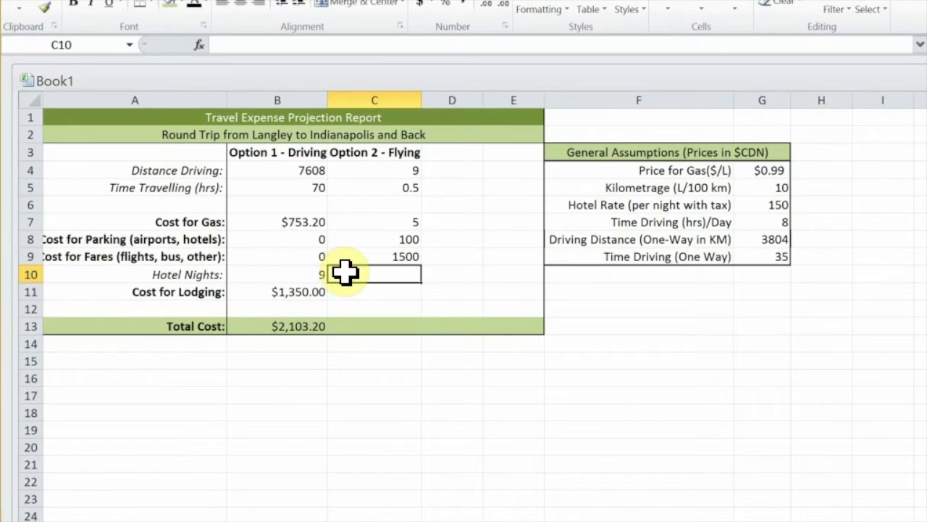
text(1)
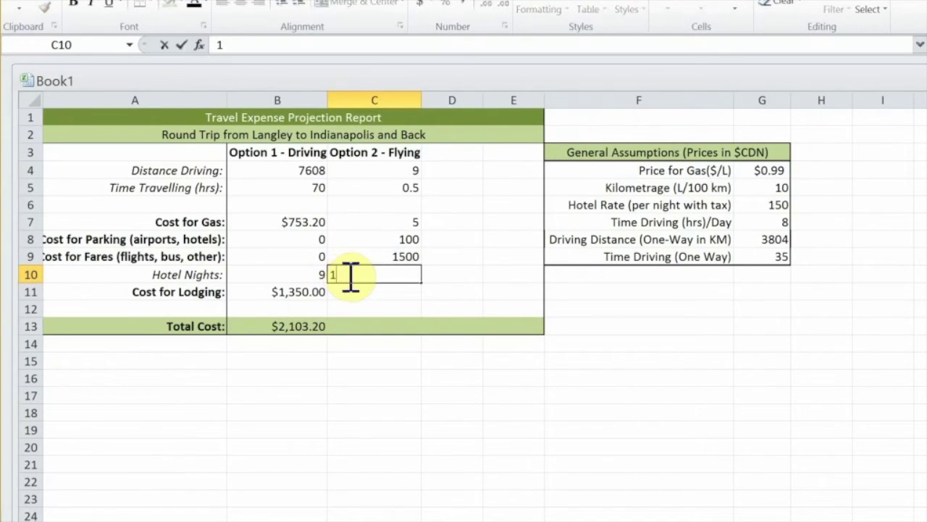
key(Return)
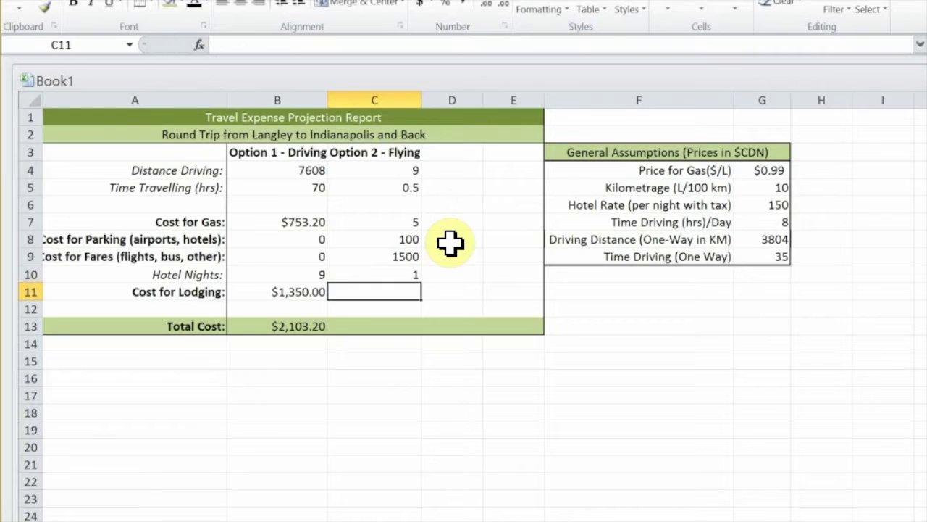
click(384, 276)
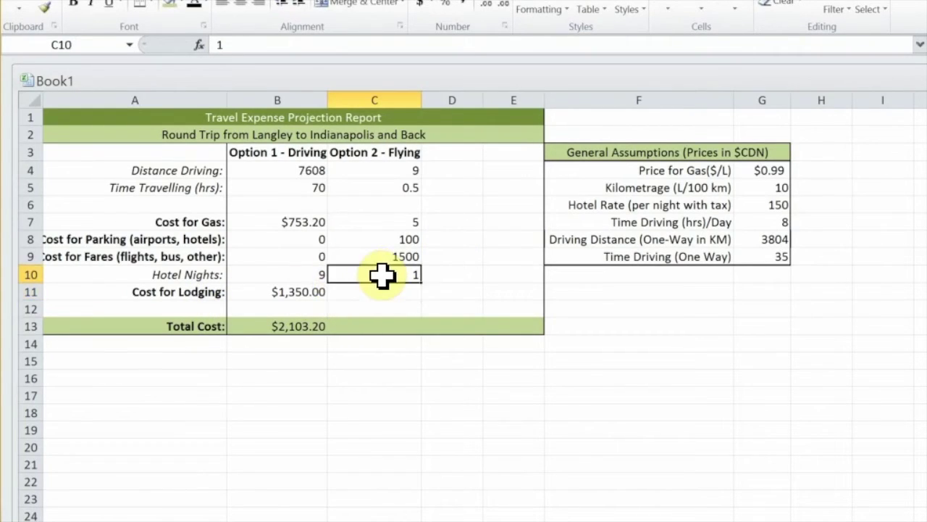
click(408, 294)
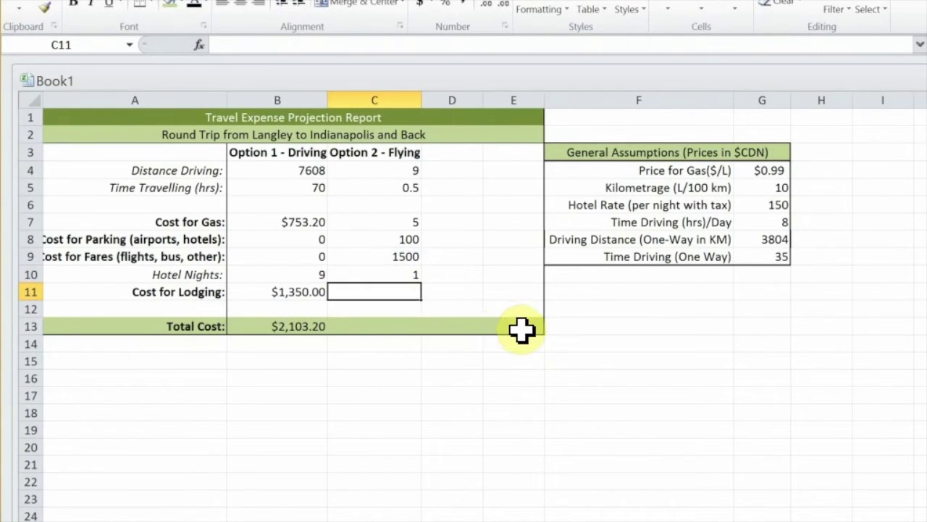
text(150)
key(Return)
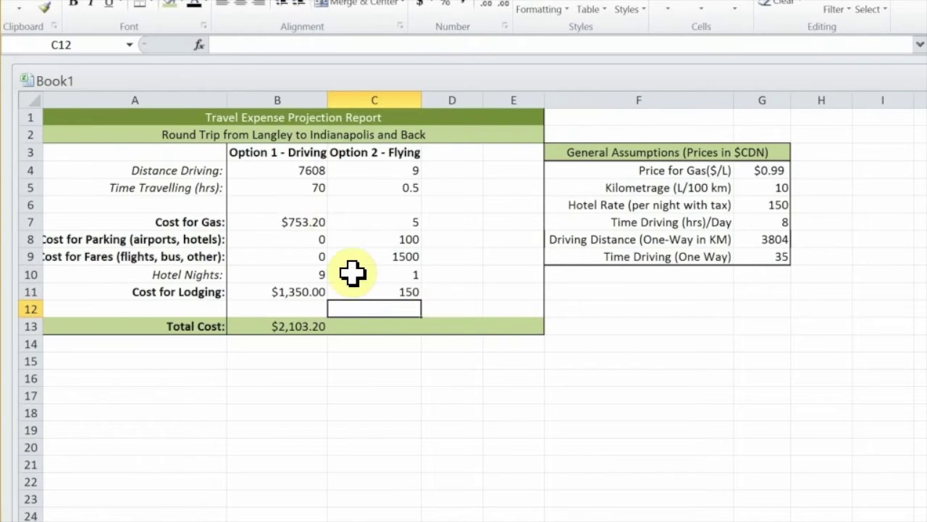
Step: Apply Currency format to the flying lodging C11, parking and fares C8:C9, and gas C7
key(Up)
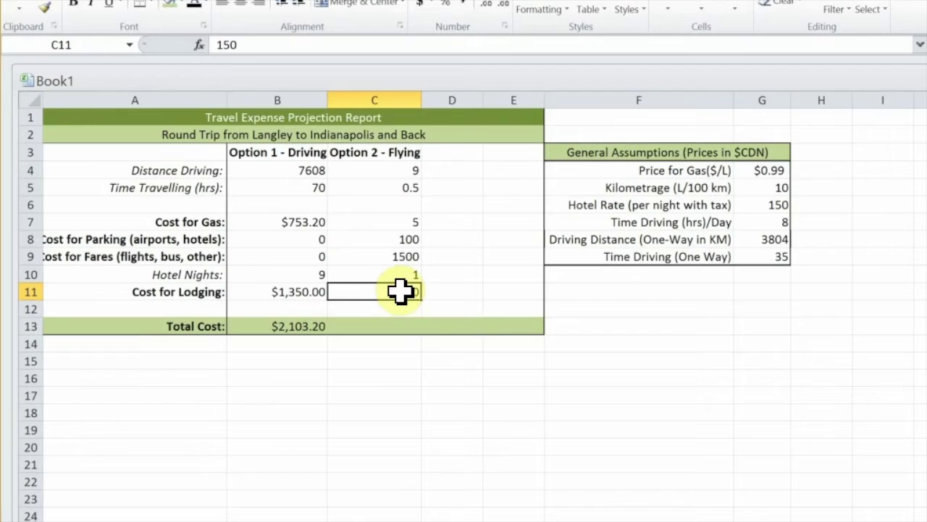
click(518, 4)
click(493, 67)
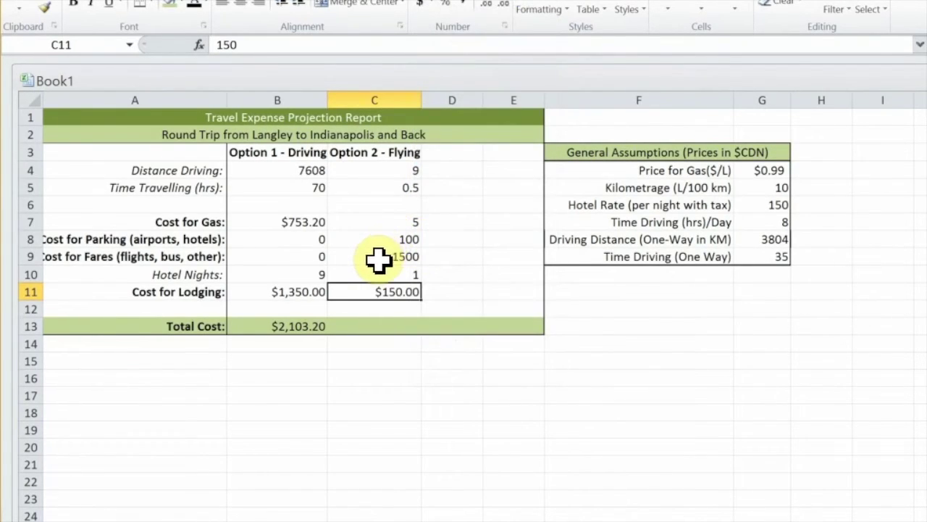
click(375, 255)
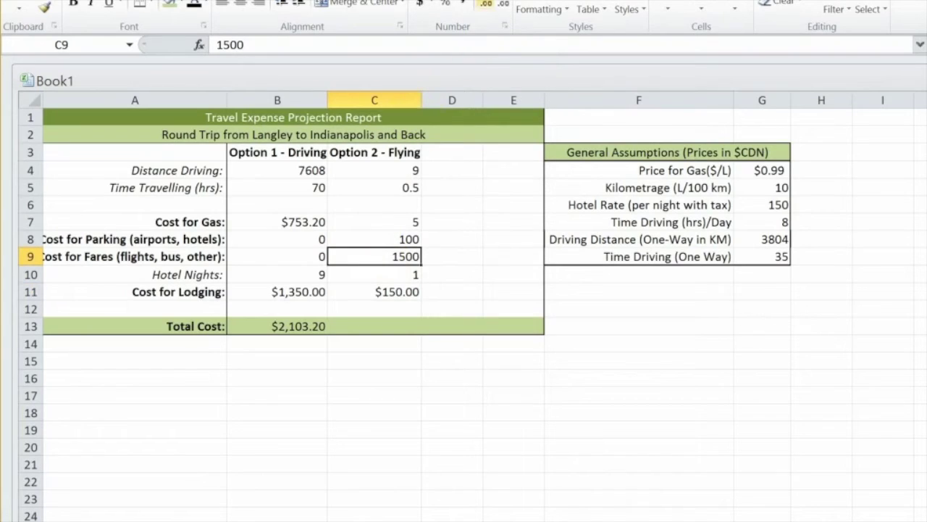
drag(398, 254, 398, 239)
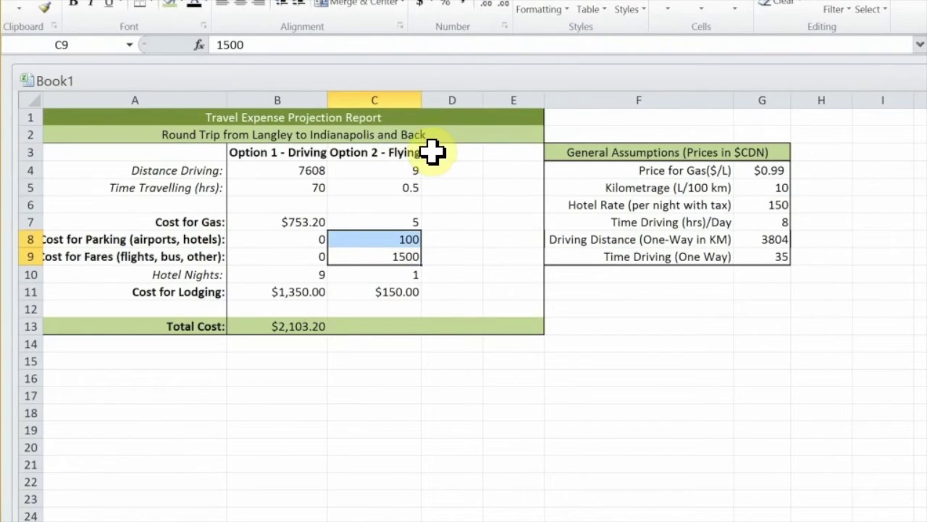
click(519, 4)
click(492, 66)
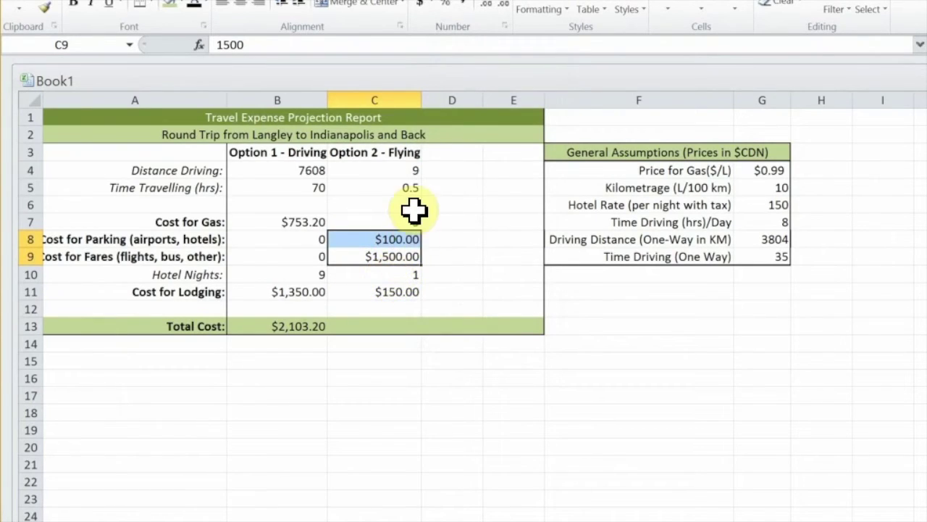
click(384, 224)
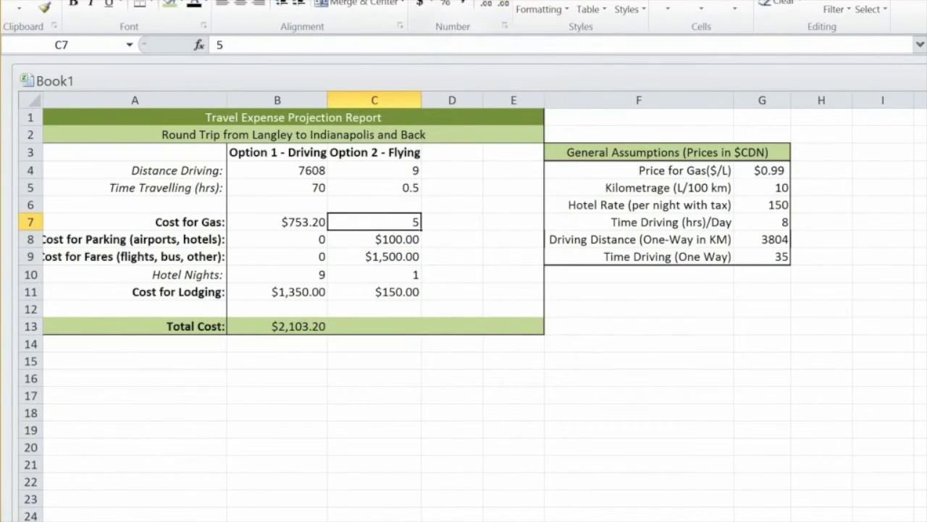
click(513, 4)
click(493, 66)
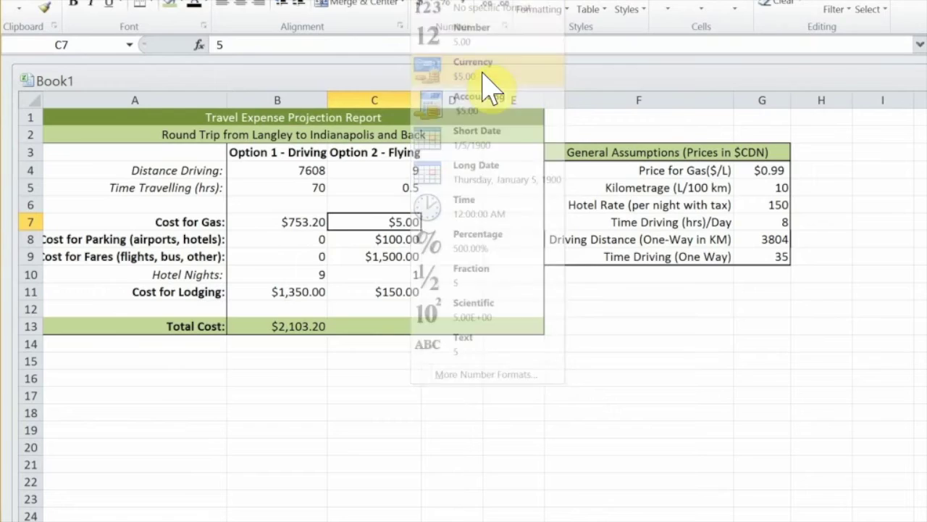
click(388, 443)
Step: Inspect the driving total's =SUM formula in B13 without changing it
click(377, 326)
click(294, 326)
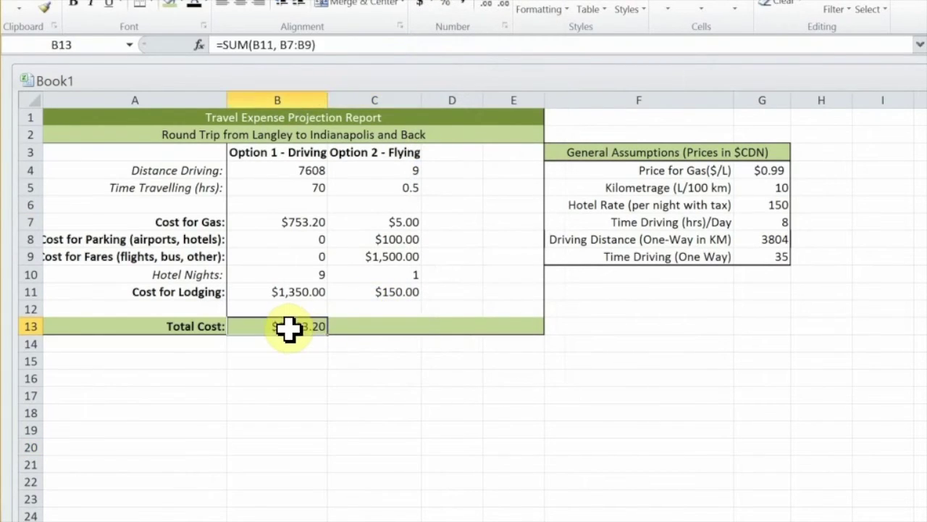
double_click(297, 326)
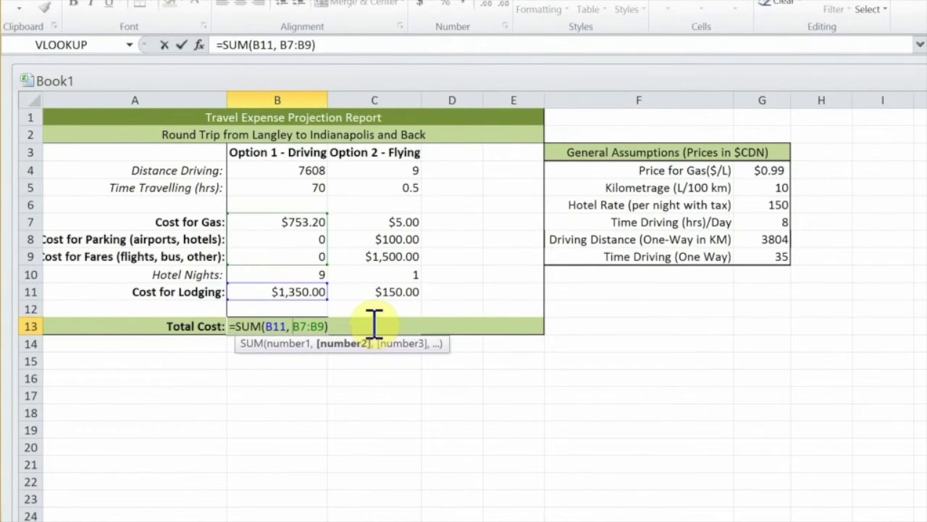
key(End)
click(384, 361)
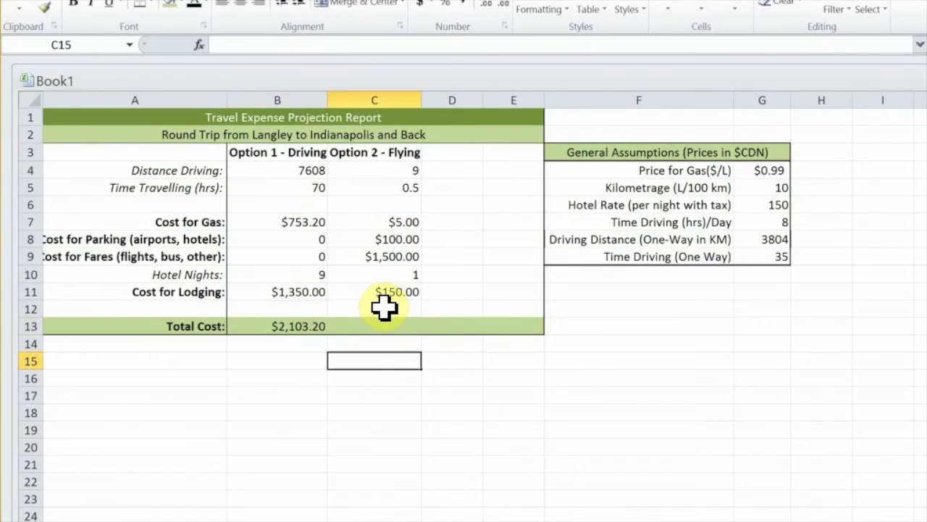
click(333, 326)
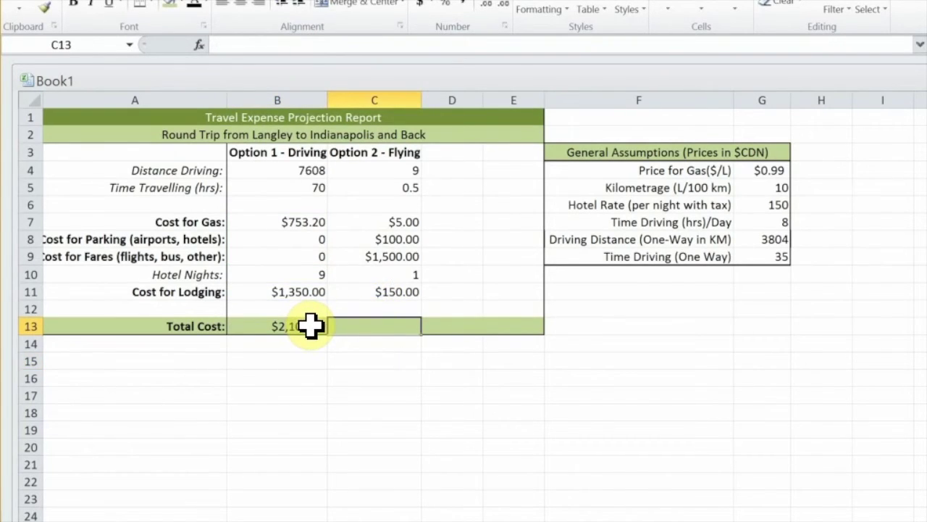
click(312, 326)
double_click(296, 325)
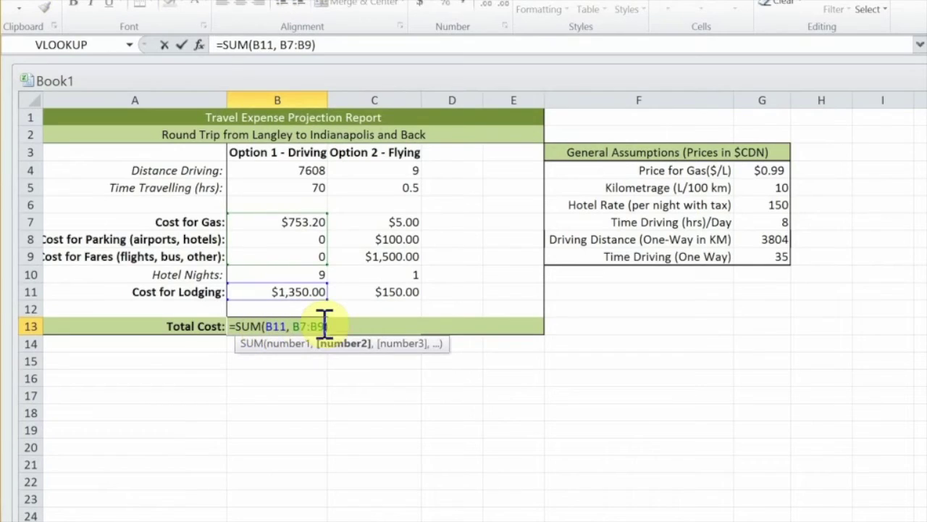
click(362, 377)
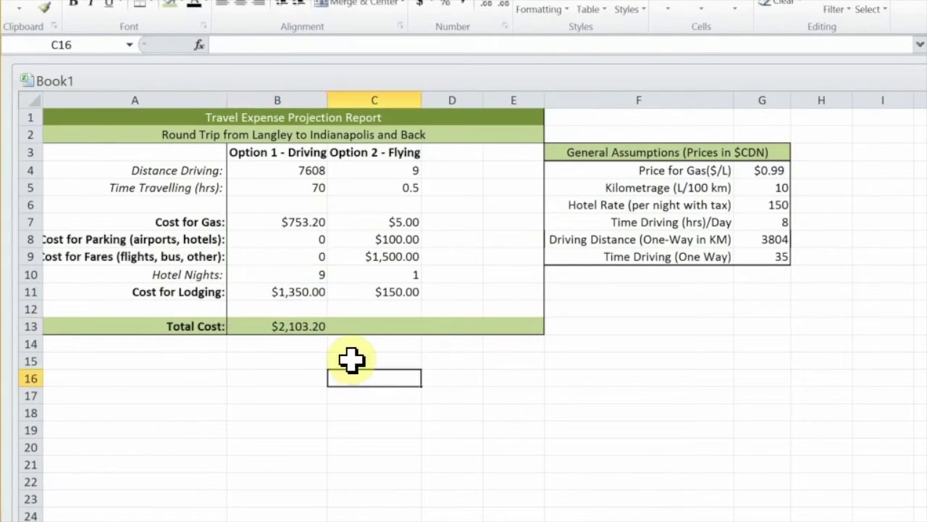
click(316, 328)
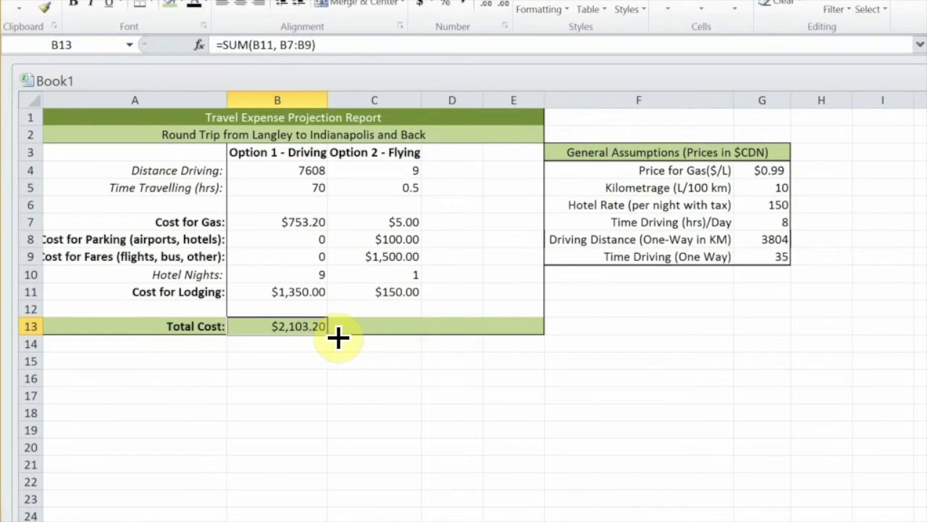
Step: Fill B13's SUM formula into C13 for $1,755.00 and compare both total formulas
drag(356, 333, 394, 321)
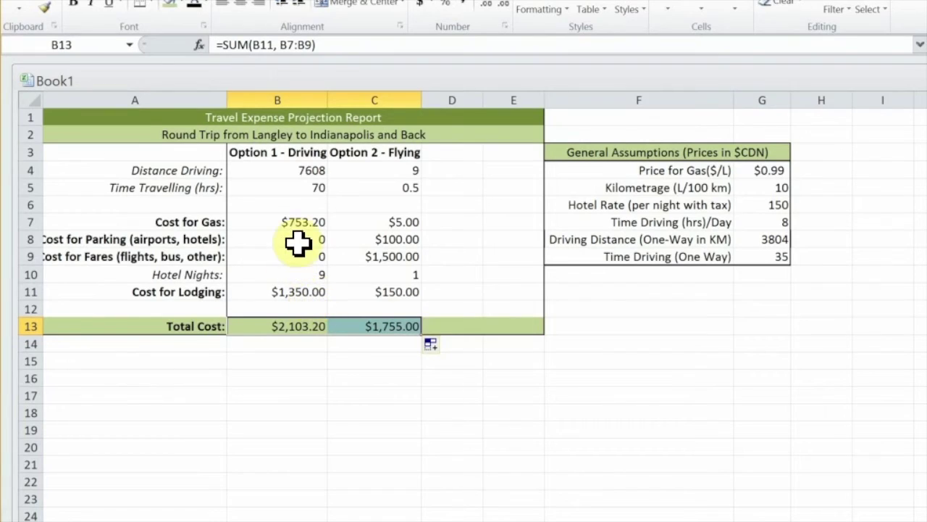
double_click(402, 323)
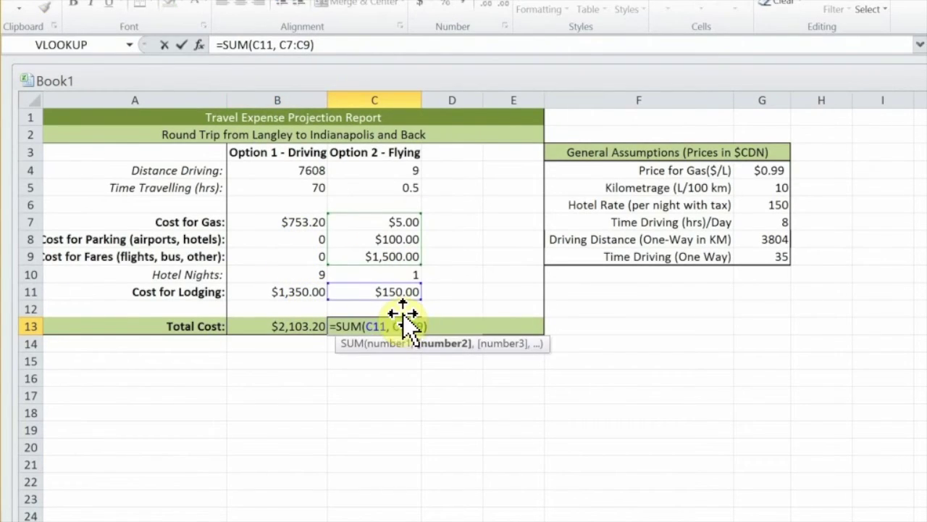
double_click(303, 330)
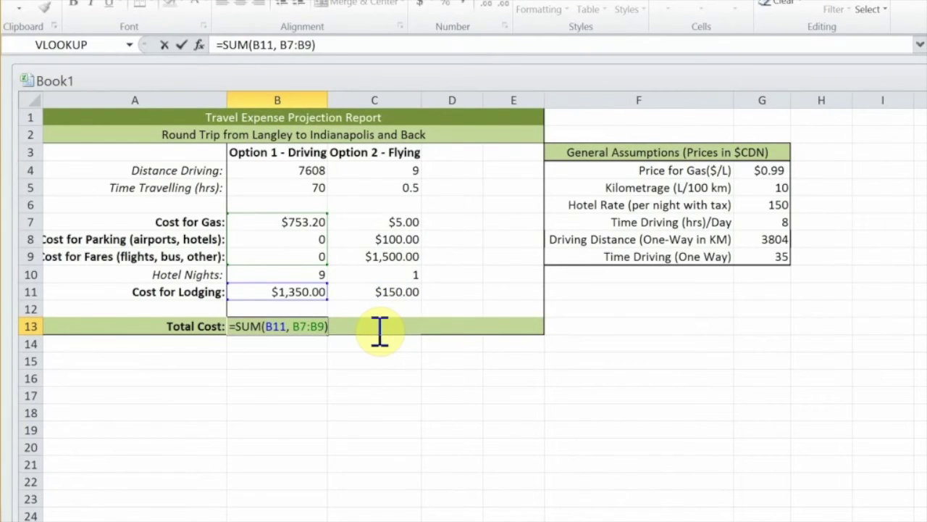
click(366, 360)
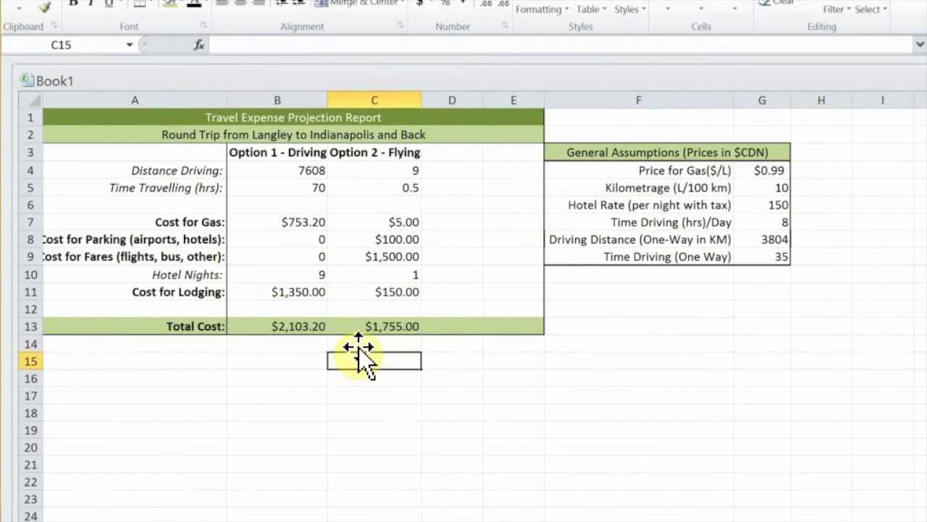
click(395, 326)
right_click(393, 326)
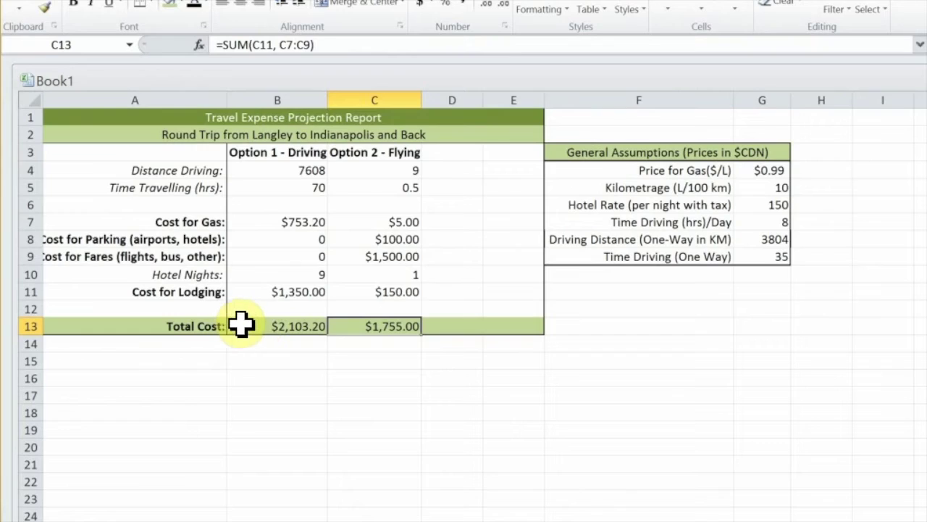
drag(241, 325, 374, 328)
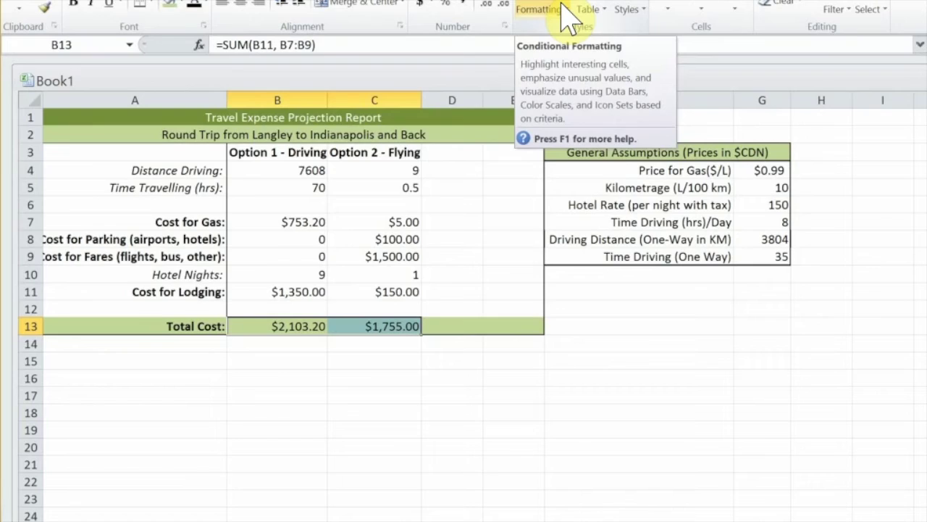
Step: Start a Conditional Formatting Greater Than rule on B13:C13, previewing the $1,929.10 threshold
click(569, 13)
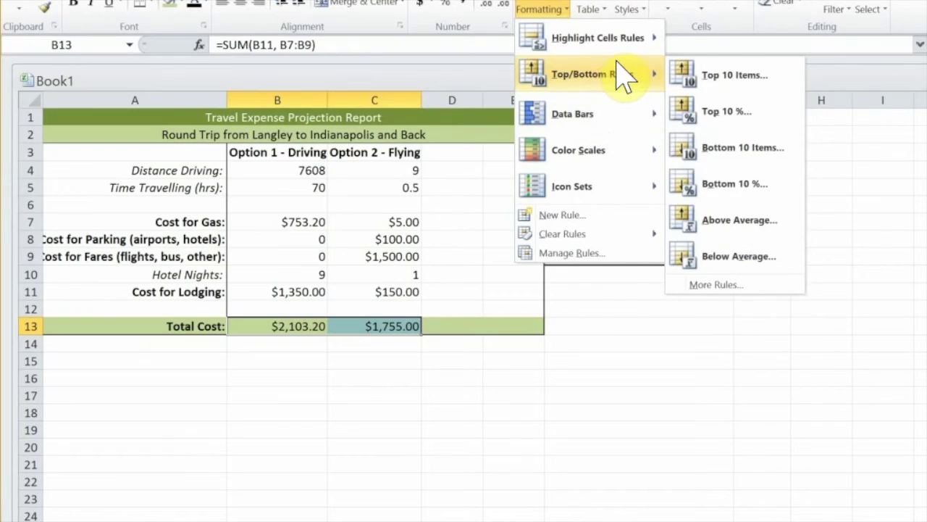
mouse_move(598, 38)
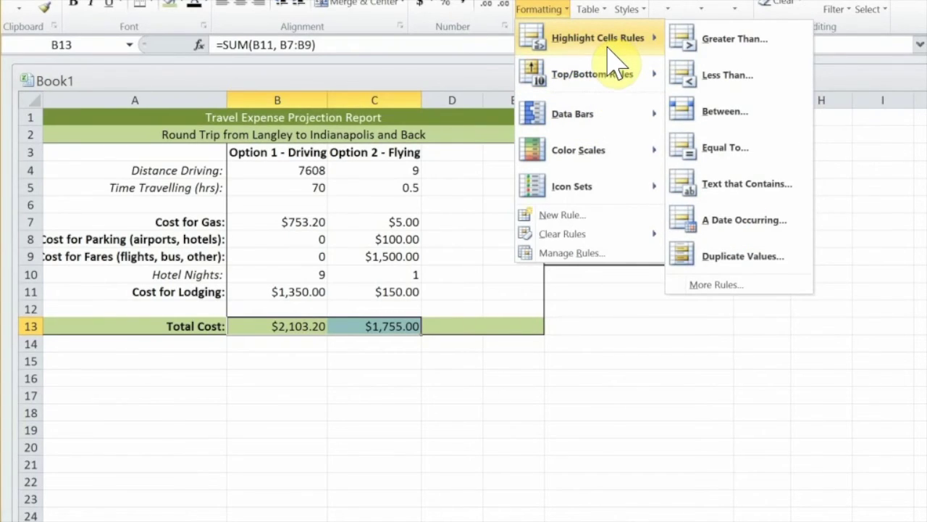
click(723, 44)
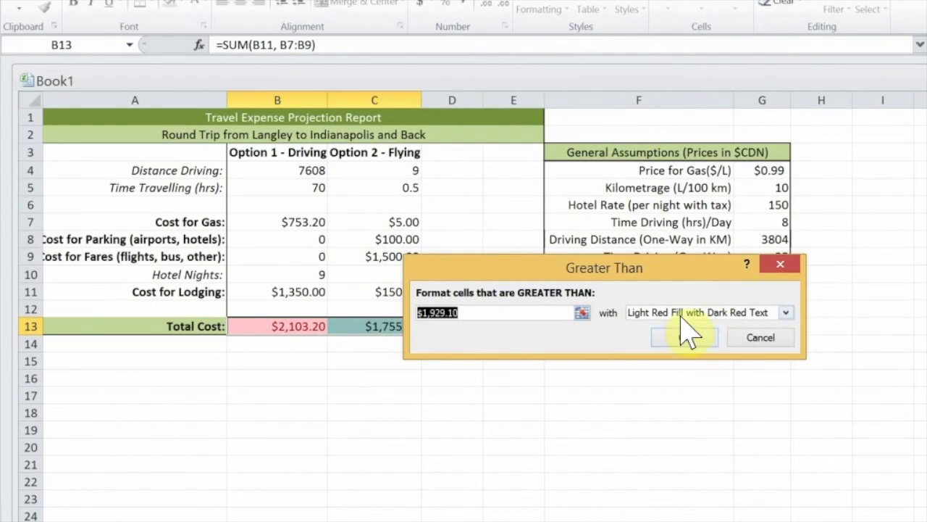
Step: Cancel the highlight rule and type a budget label into F11
click(757, 338)
click(636, 304)
click(676, 286)
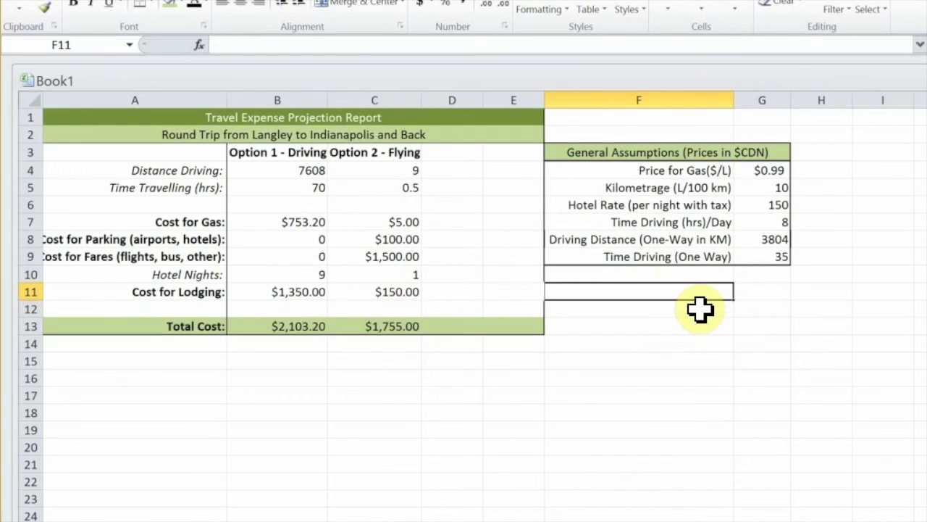
text(Budget: 1800)
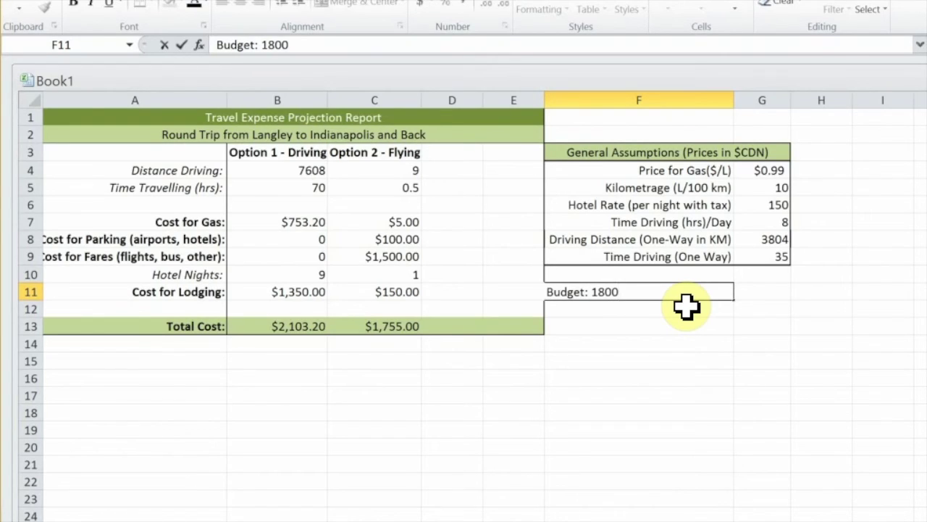
key(Return)
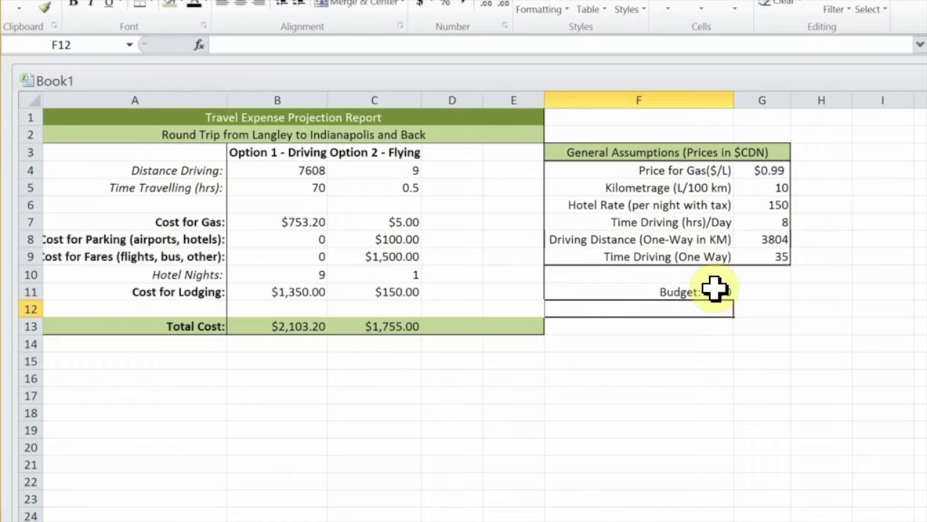
double_click(718, 290)
key(Escape)
Step: Clear and retype F11 so it reads 'Budget'
click(709, 326)
click(687, 296)
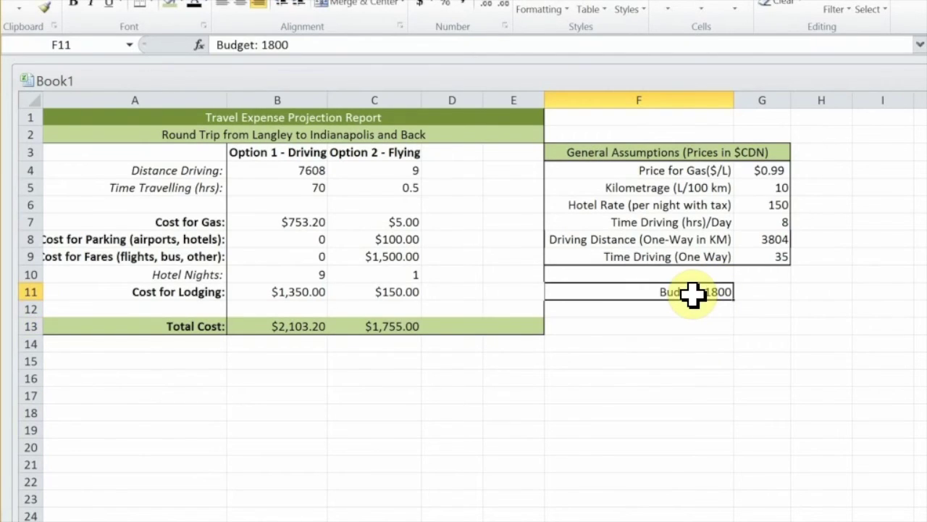
key(Down)
key(Down)
key(Down)
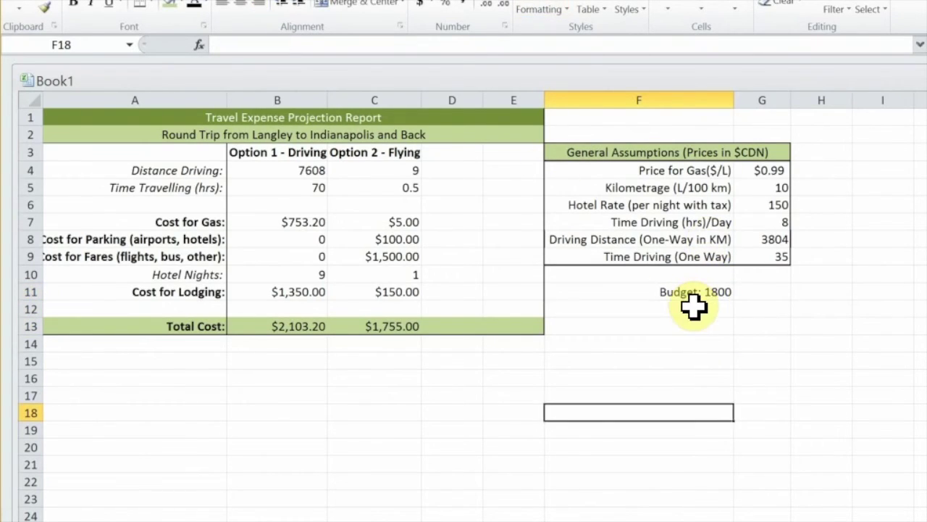
click(700, 296)
double_click(703, 295)
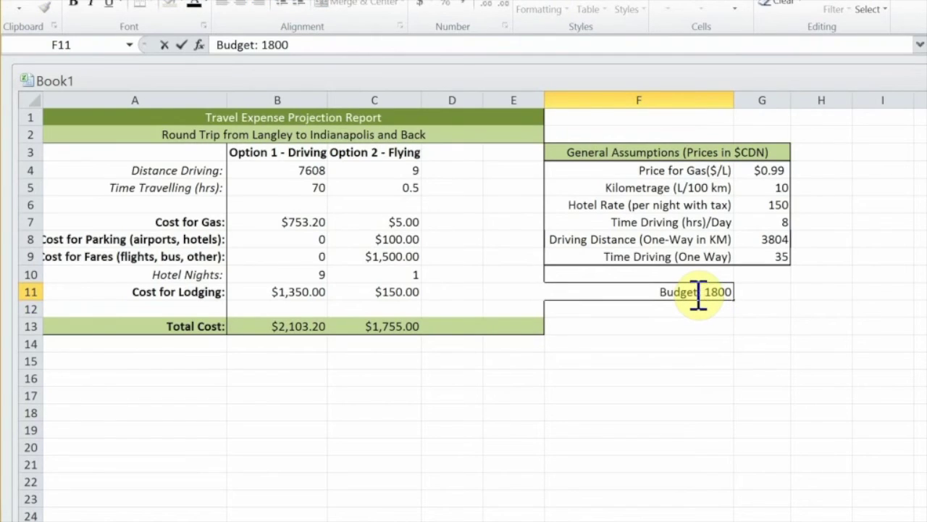
drag(703, 297, 639, 296)
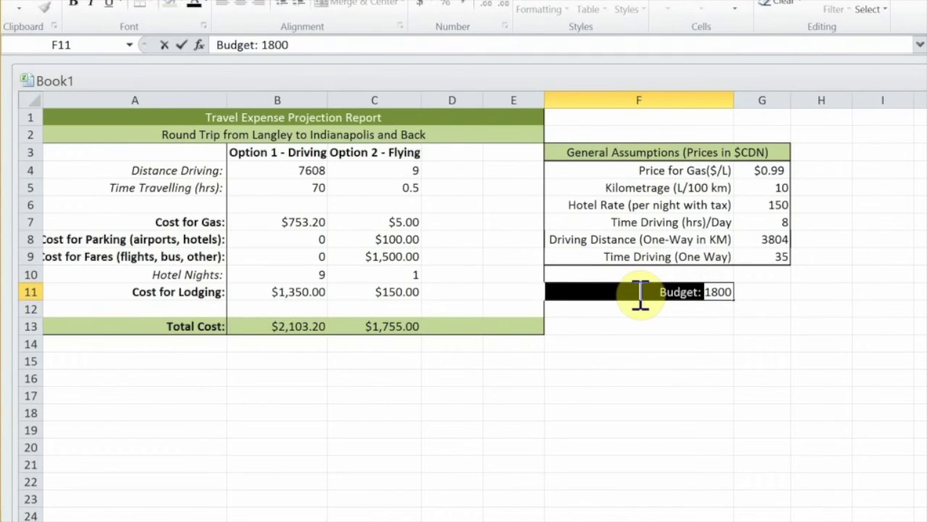
click(723, 331)
click(710, 296)
key(Delete)
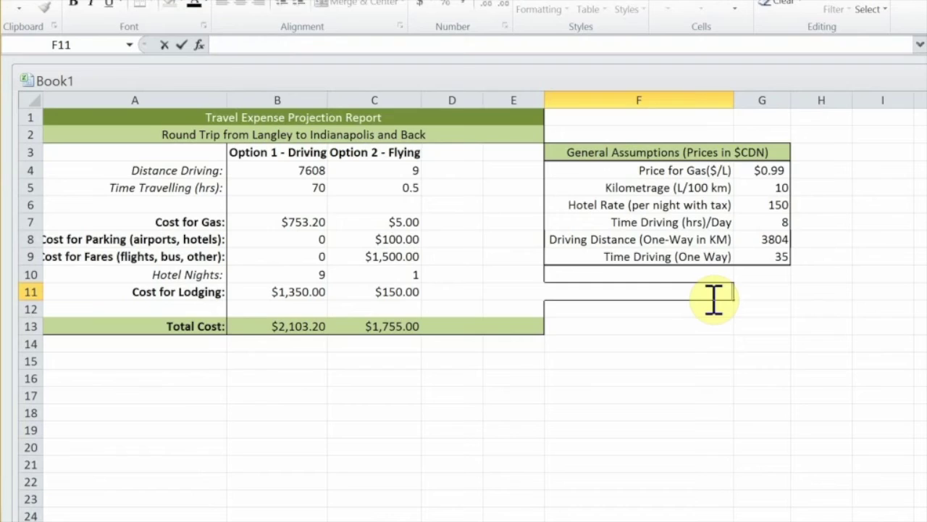
text(Budget)
key(Return)
Step: Enter 1800 in G11 and add a colon to make the label 'Budget:'
key(Right)
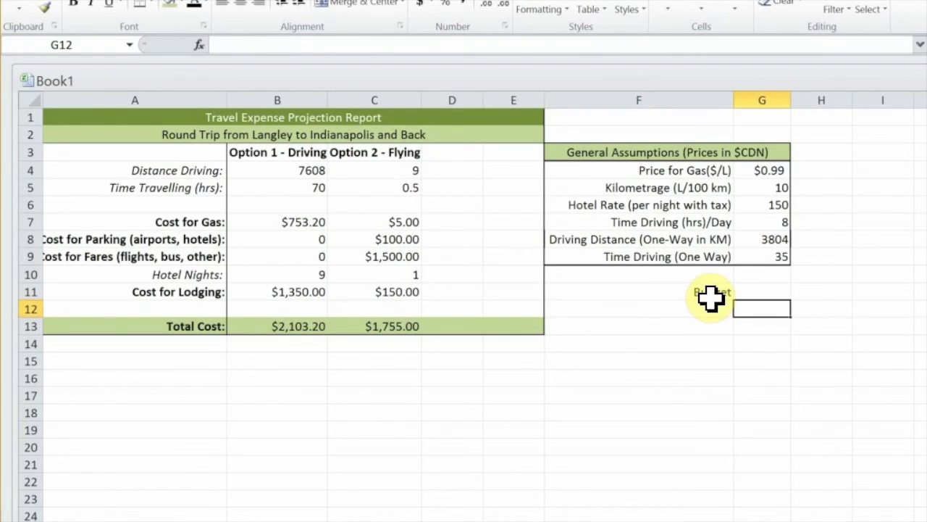
text(1800)
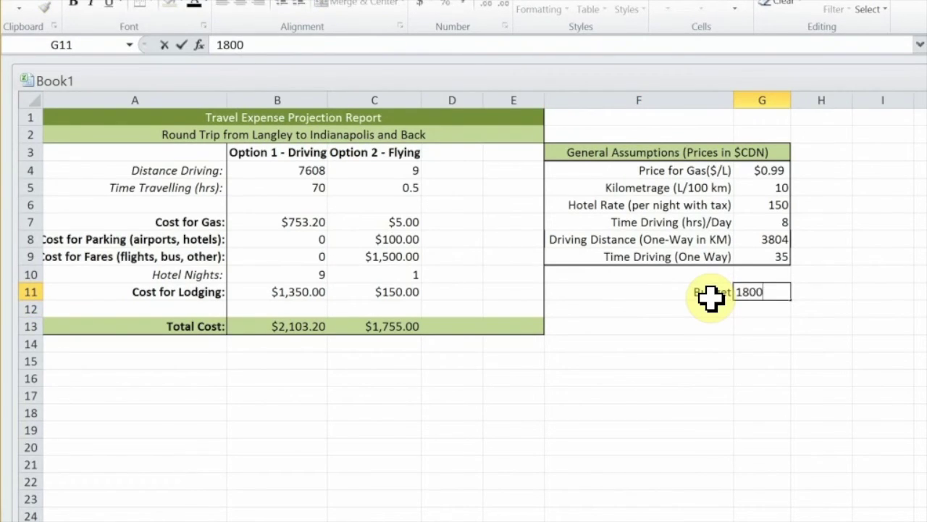
key(Return)
click(717, 295)
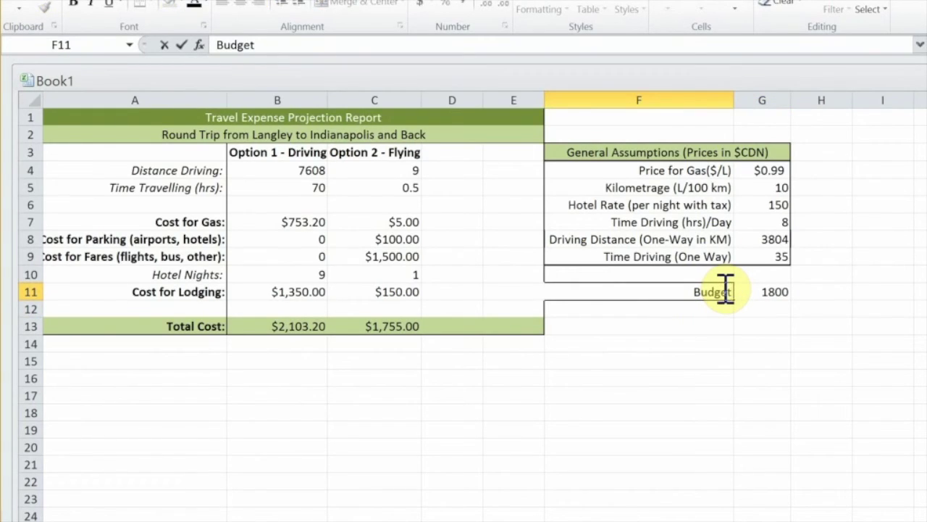
text(:)
click(708, 360)
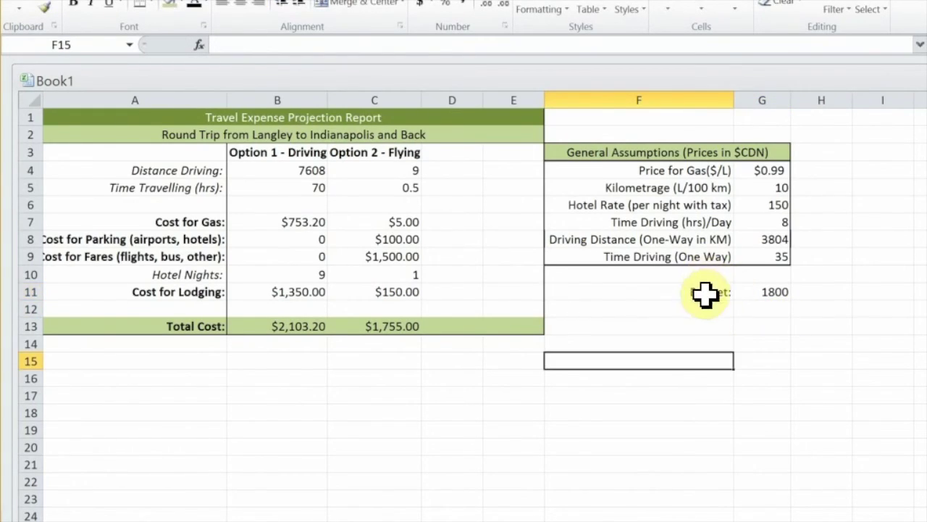
drag(705, 293, 770, 290)
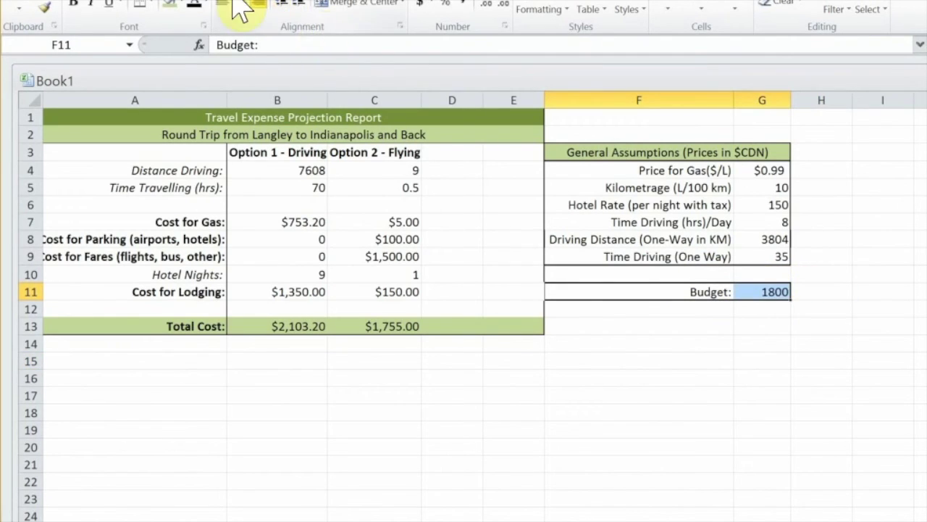
Step: Put a Thick Box Border around F11:G11 and bold the Budget: label in F11
click(152, 6)
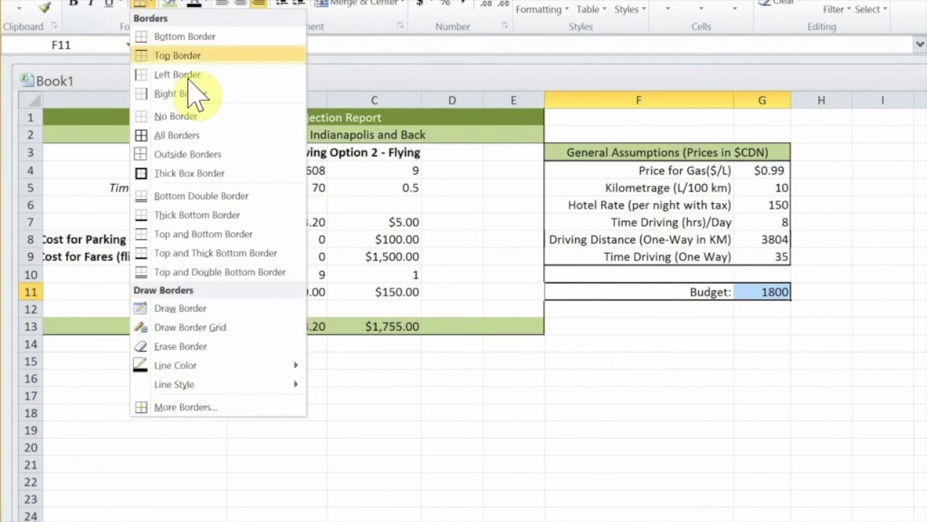
click(182, 174)
click(767, 308)
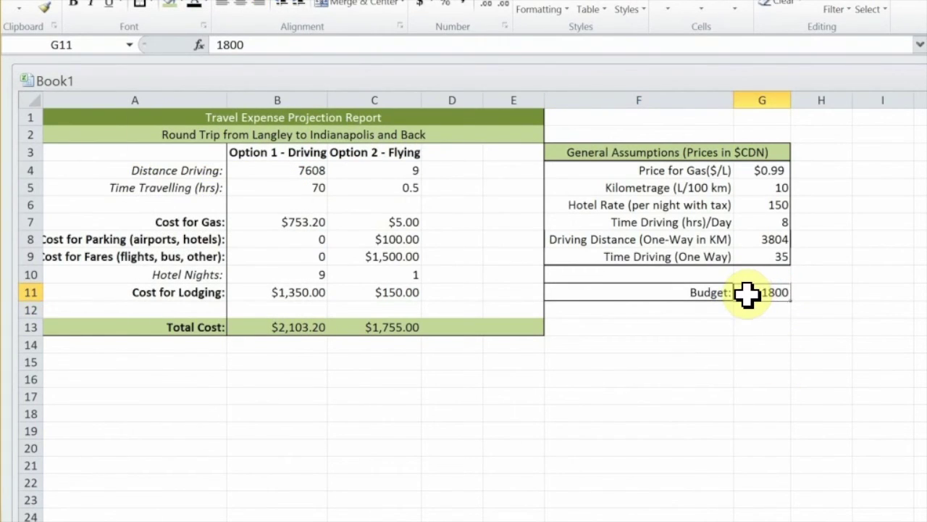
click(676, 293)
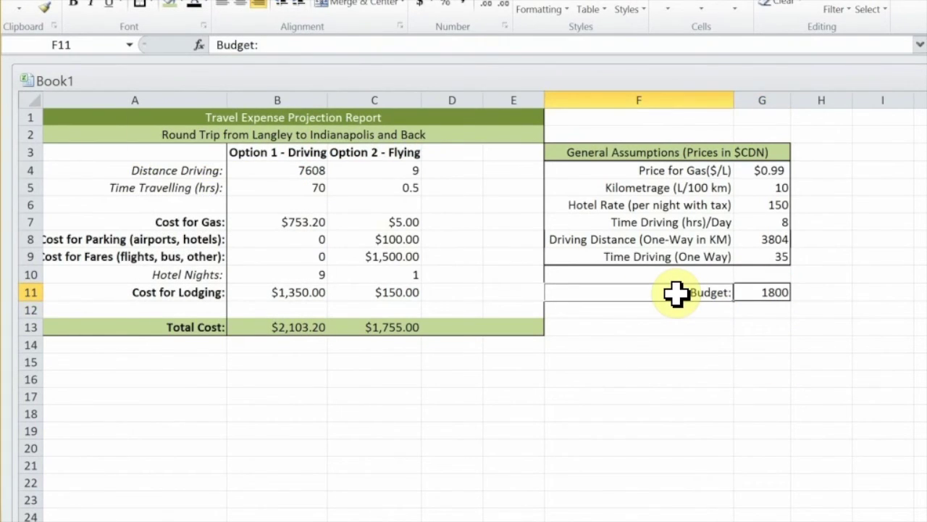
click(762, 362)
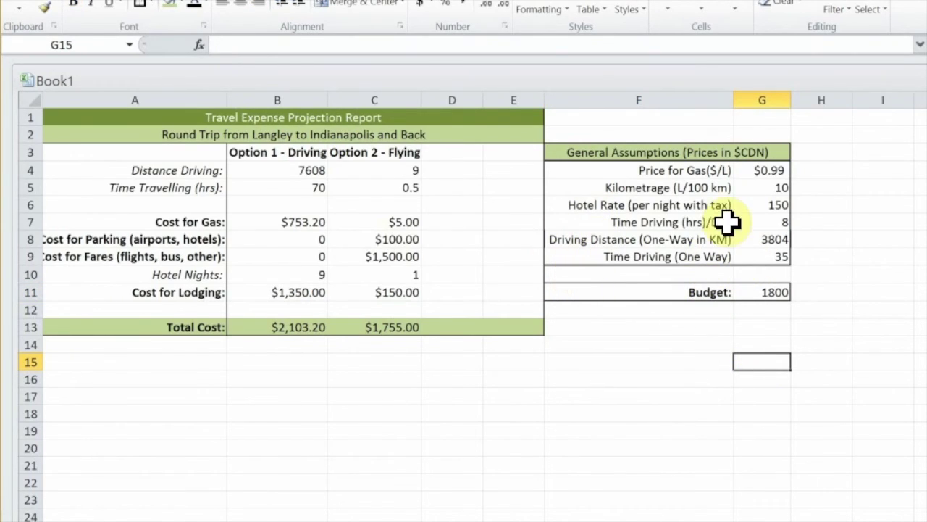
click(674, 293)
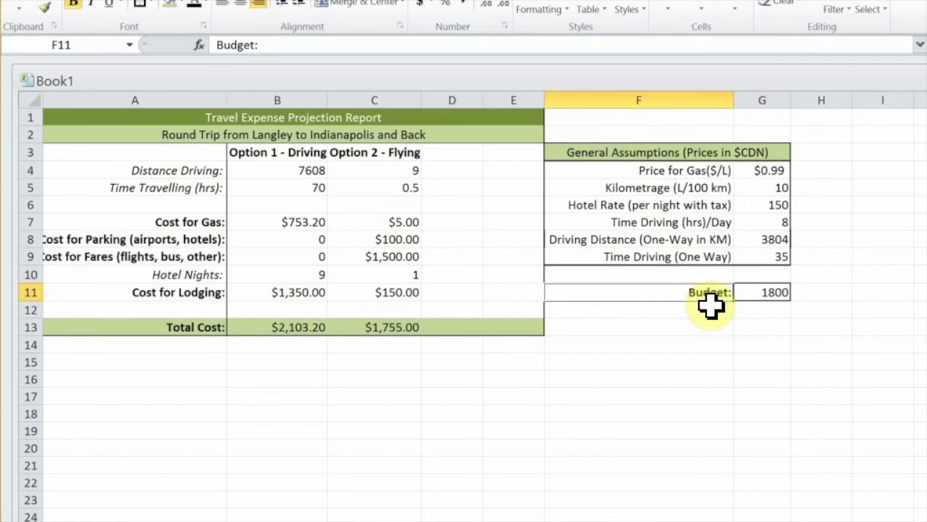
click(714, 310)
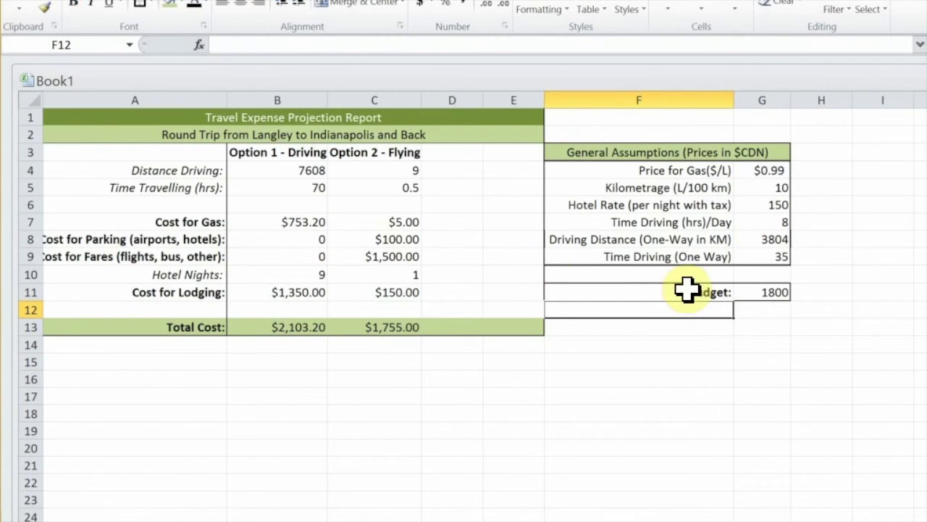
click(770, 292)
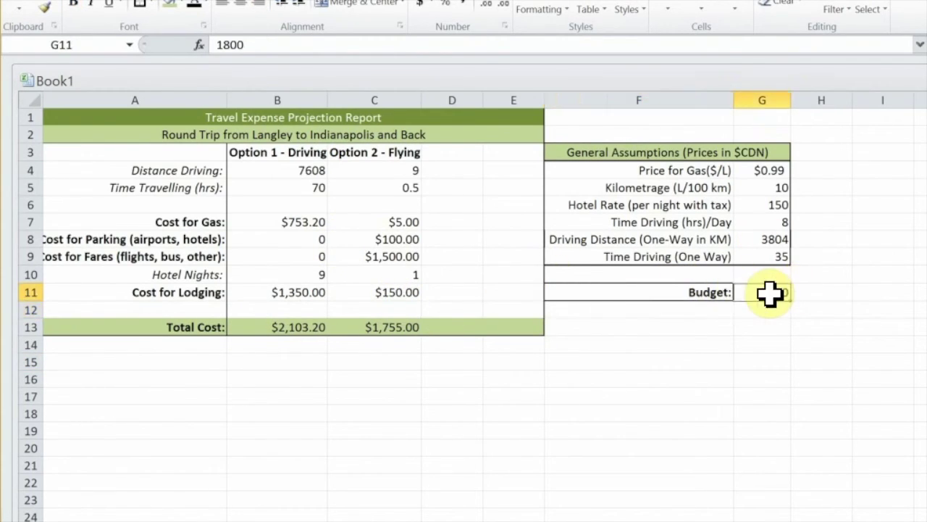
drag(275, 328, 413, 328)
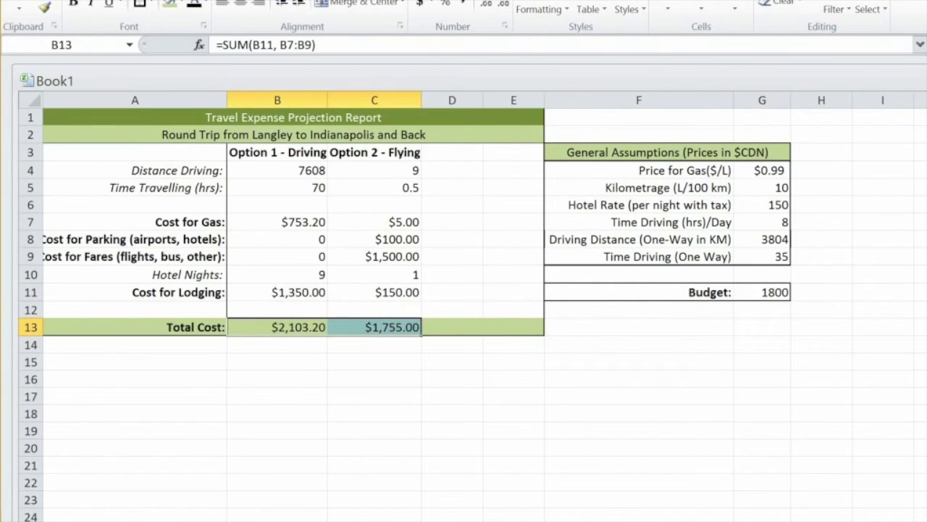
Step: Add a Greater Than rule against =$G$11 with light red fill and dark red text
click(560, 13)
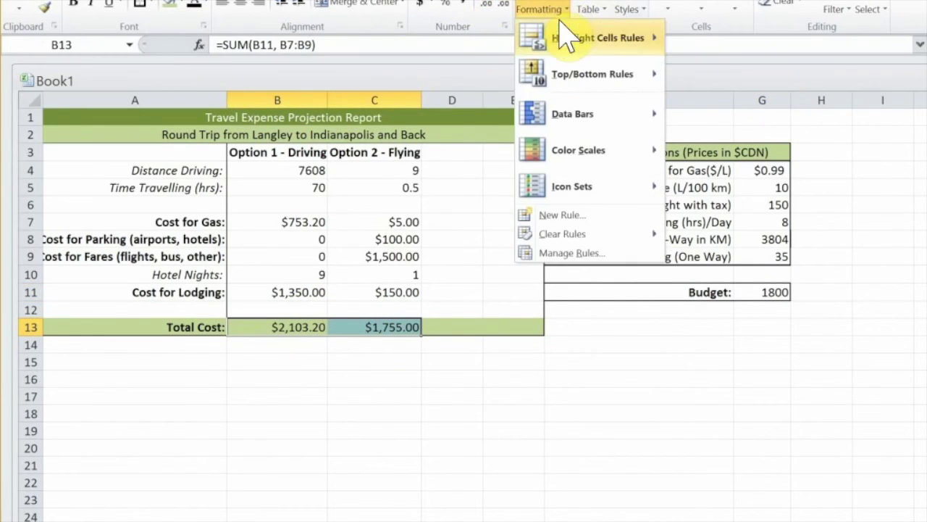
mouse_move(598, 37)
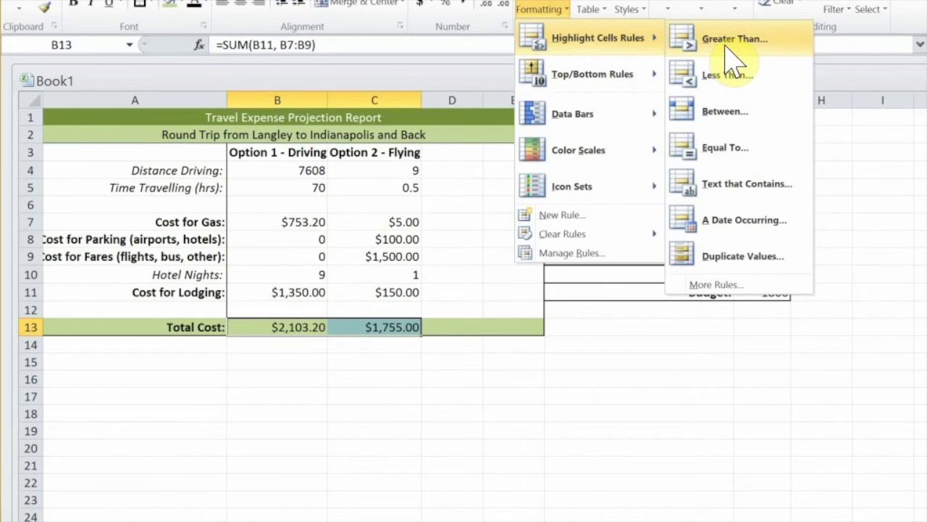
click(726, 47)
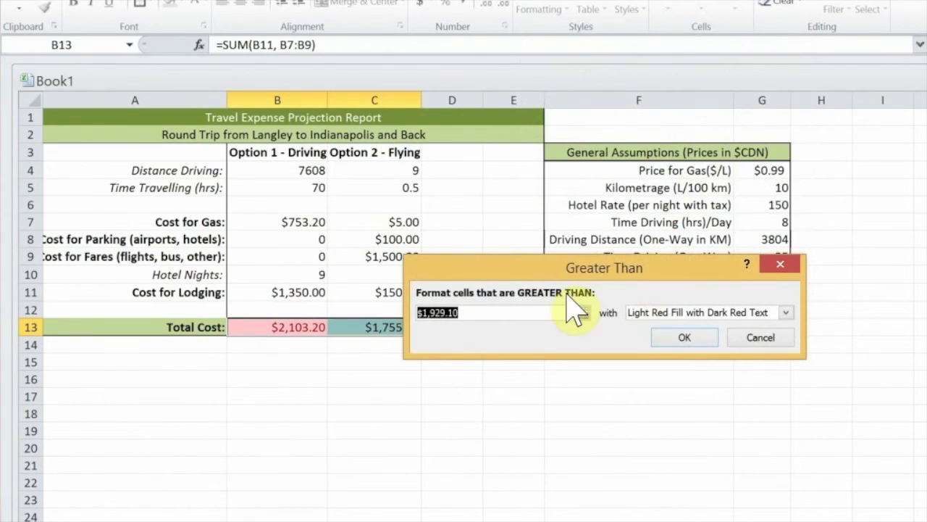
drag(682, 278, 674, 355)
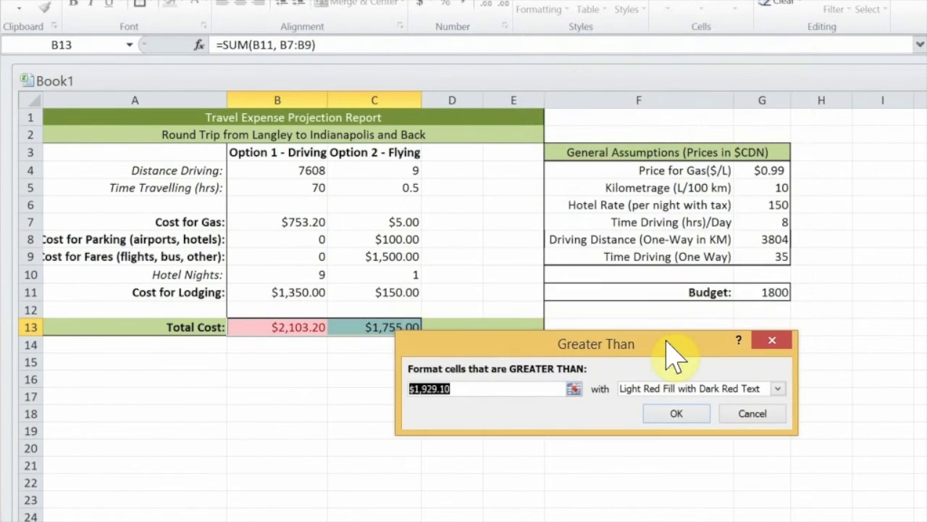
click(574, 390)
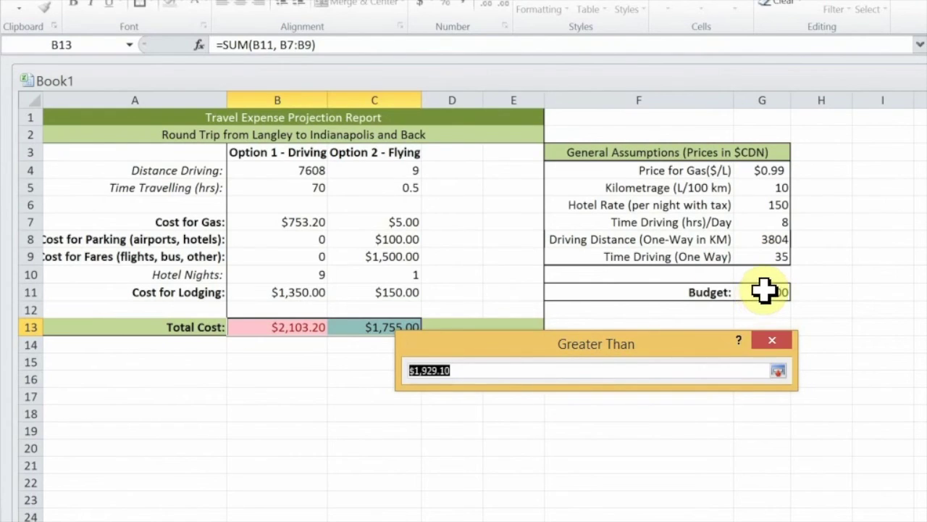
click(778, 370)
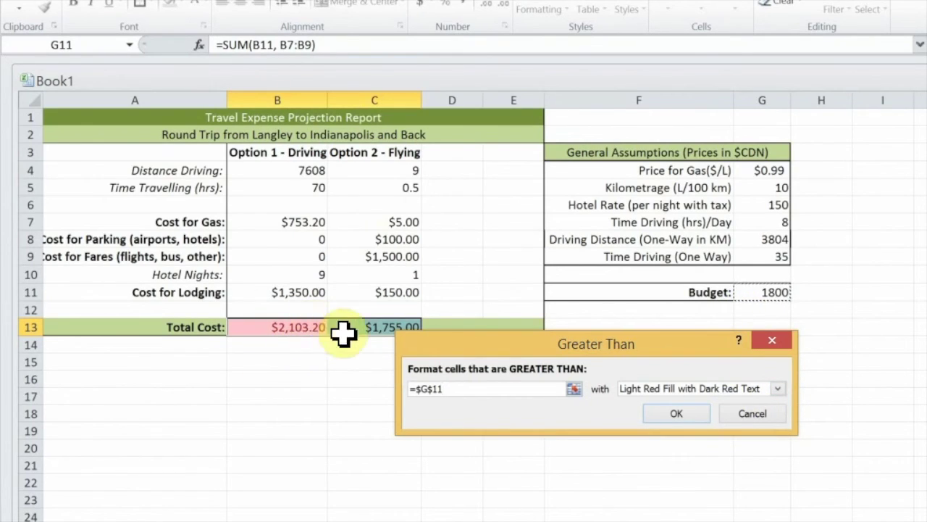
click(686, 416)
Step: Inspect the driving and flying total formulas, then select the Total Cost row B13:E13
click(364, 331)
click(347, 347)
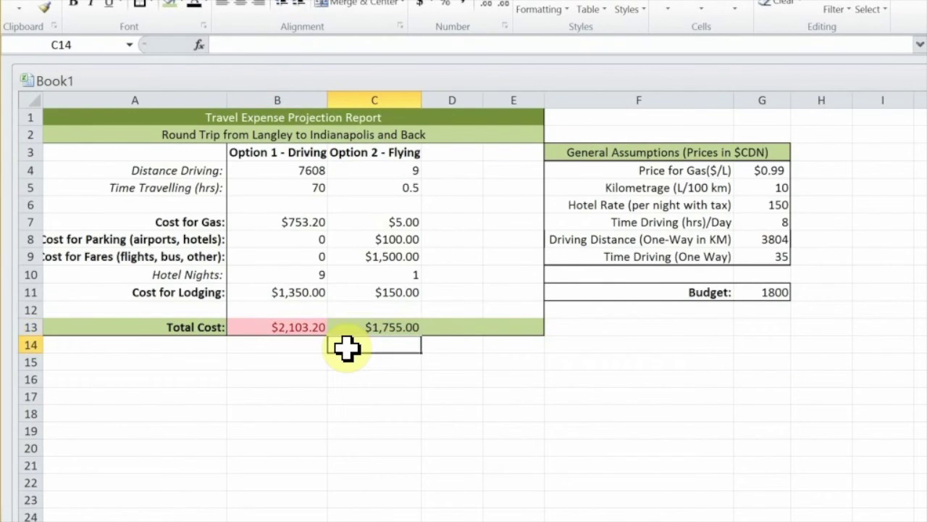
click(269, 322)
click(384, 323)
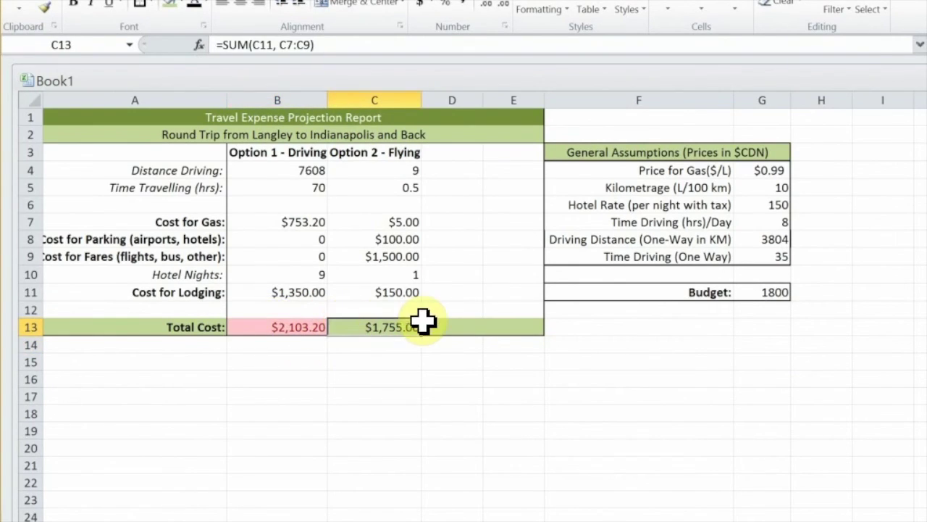
click(306, 326)
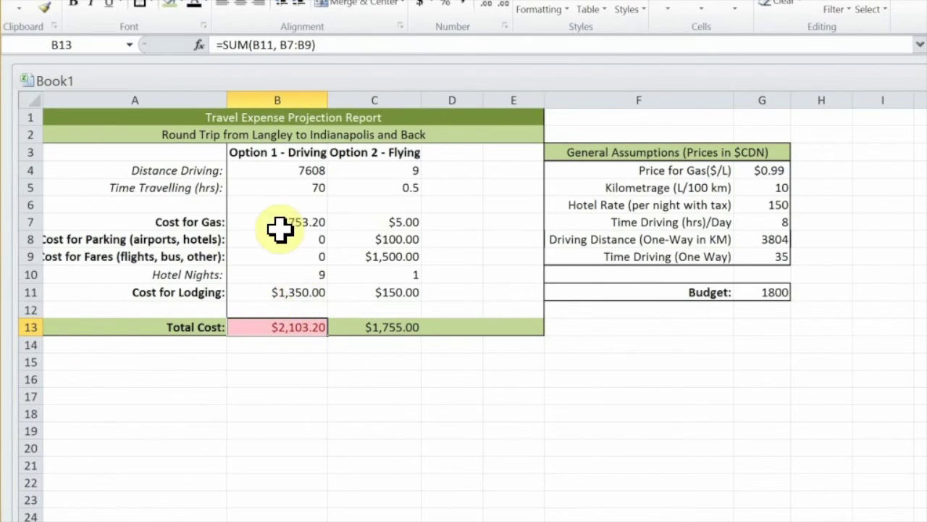
click(391, 327)
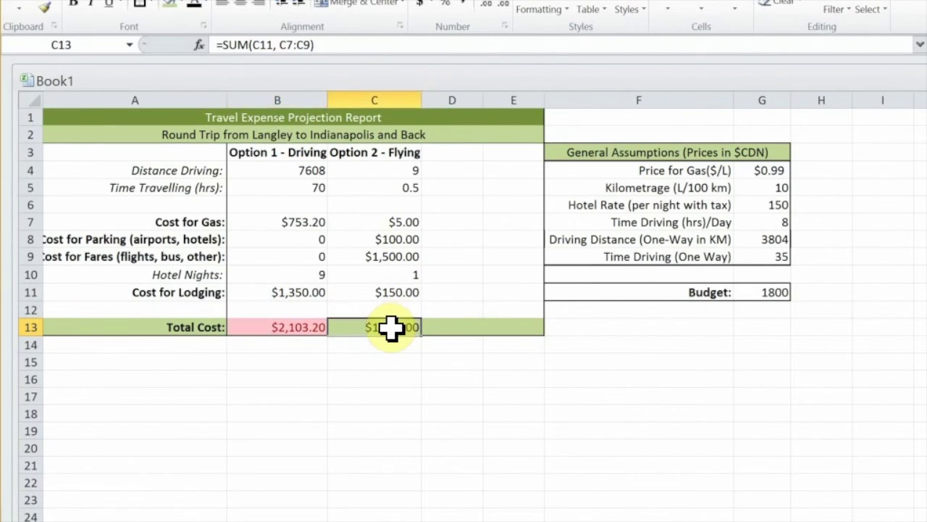
drag(311, 327, 518, 326)
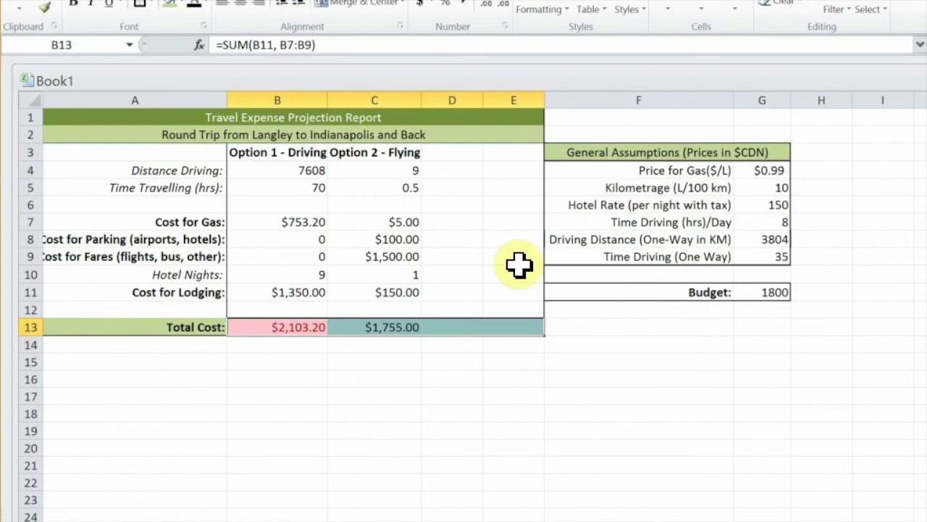
Step: Add a Less Than rule against $G$11 with green fill and dark green text
click(557, 8)
mouse_move(597, 37)
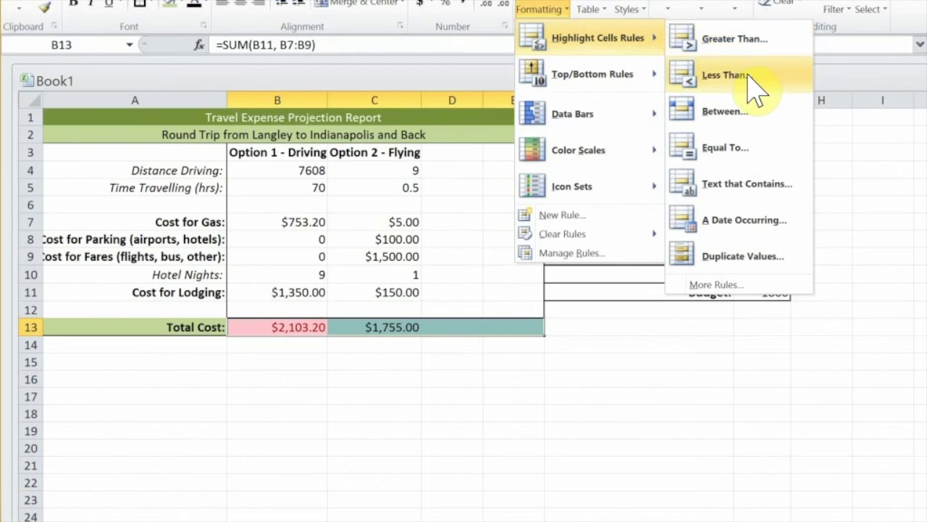
click(724, 75)
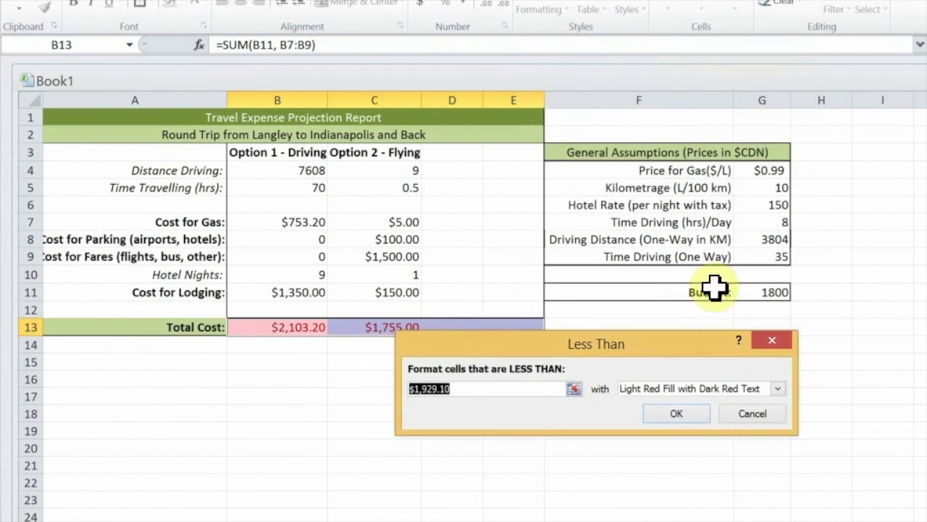
click(574, 389)
click(761, 292)
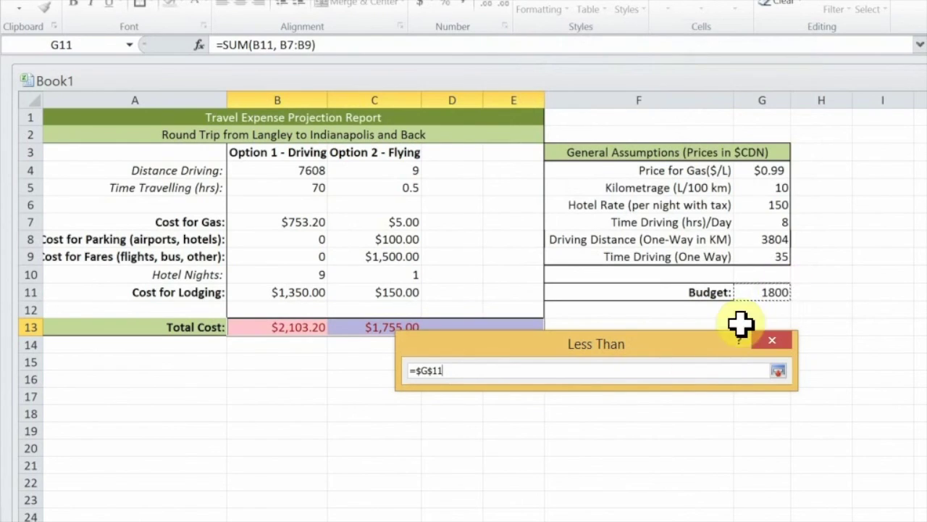
click(777, 371)
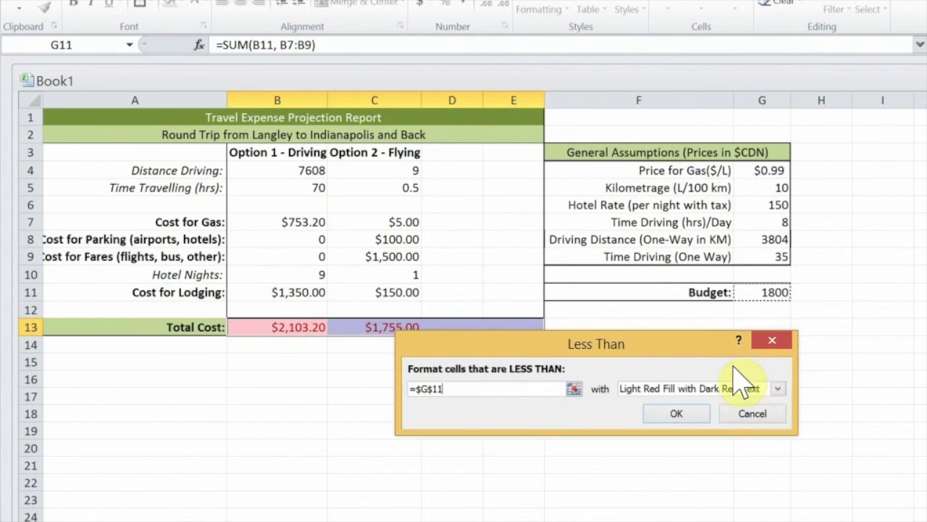
click(724, 389)
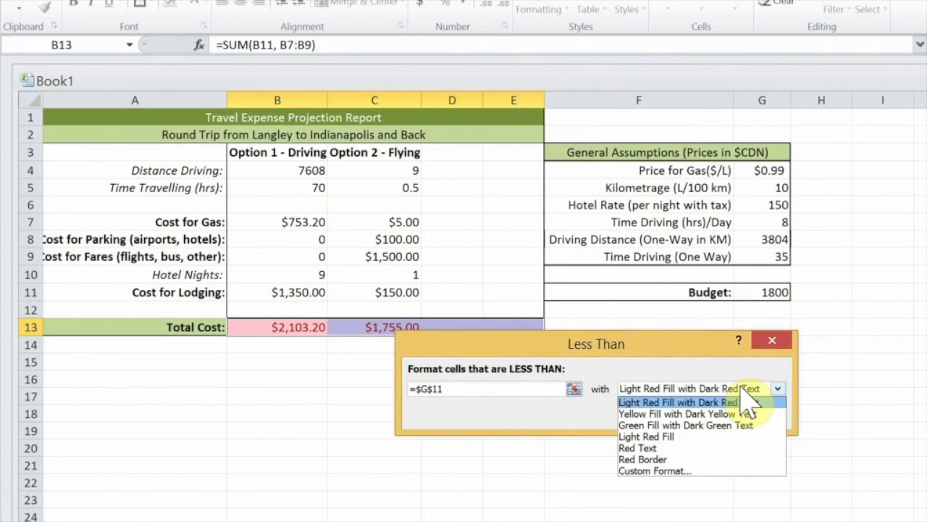
click(684, 424)
click(453, 409)
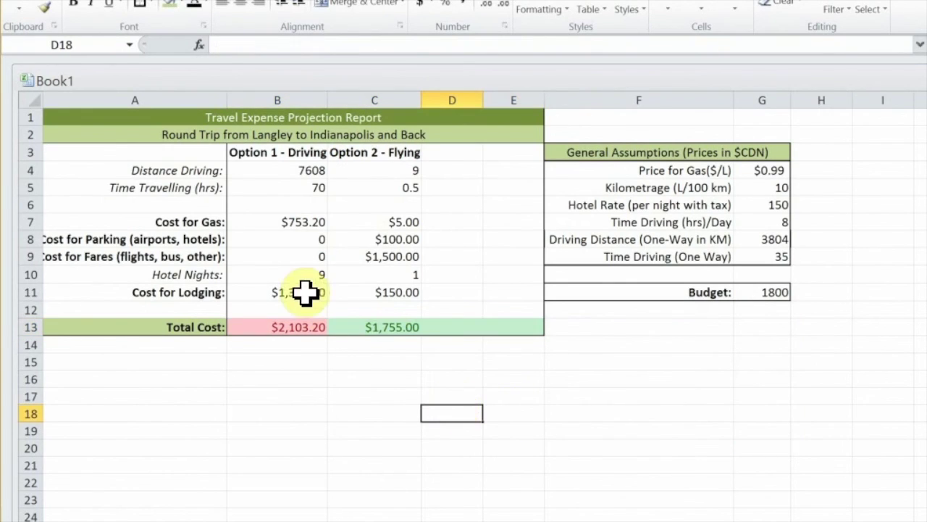
Step: Check the B13 and C13 total formulas under the new green highlighting
click(389, 324)
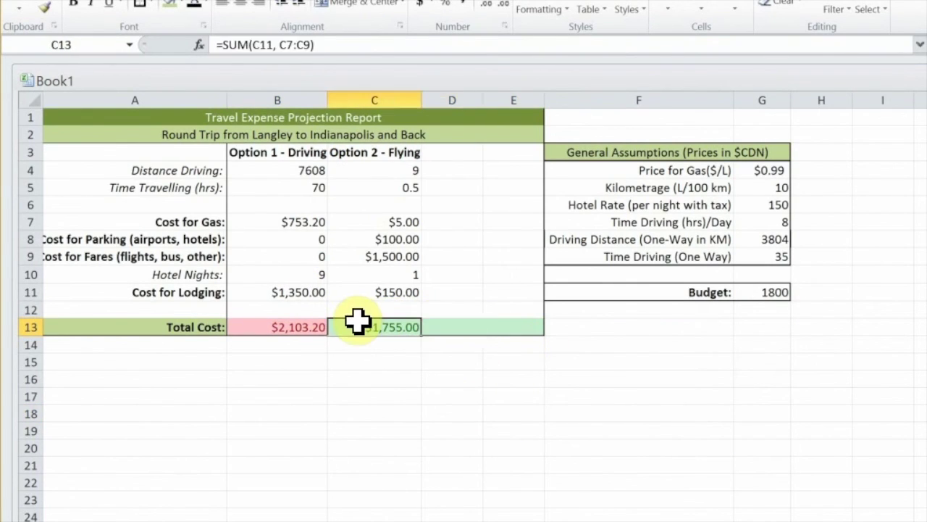
click(272, 321)
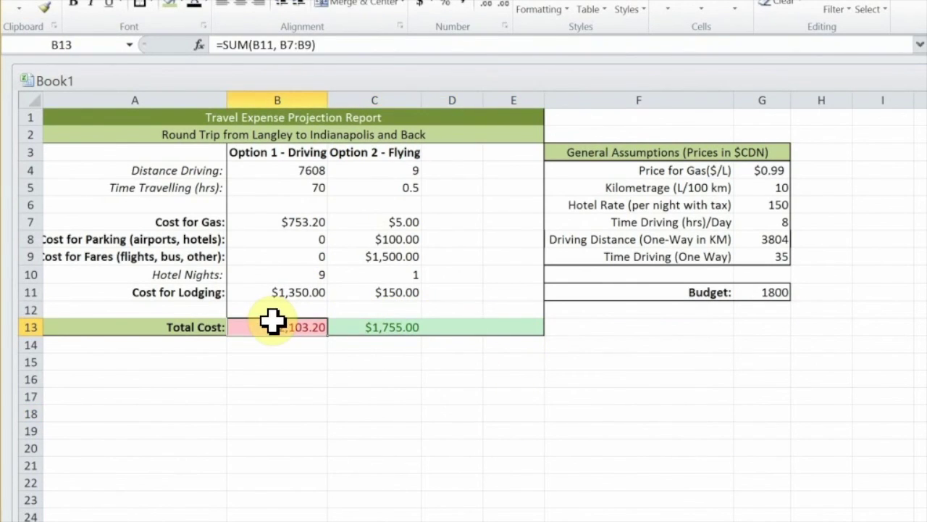
click(398, 326)
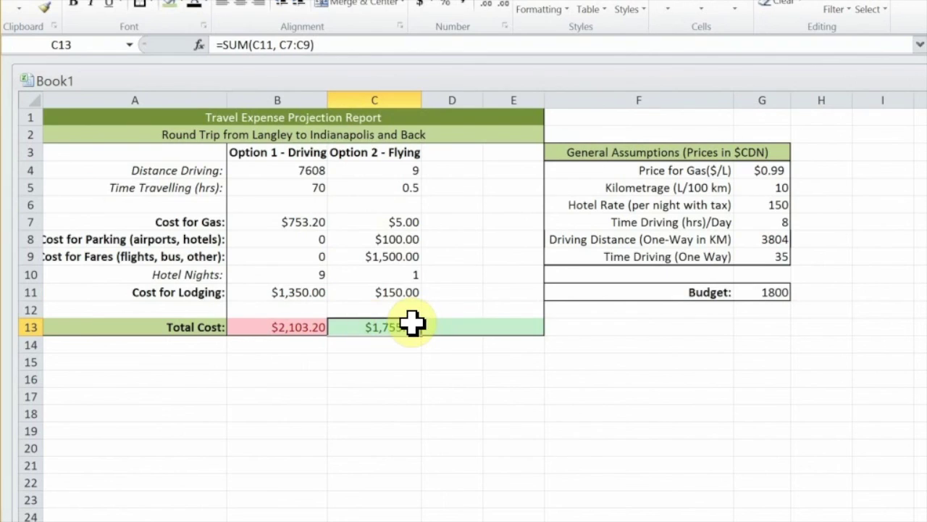
click(391, 345)
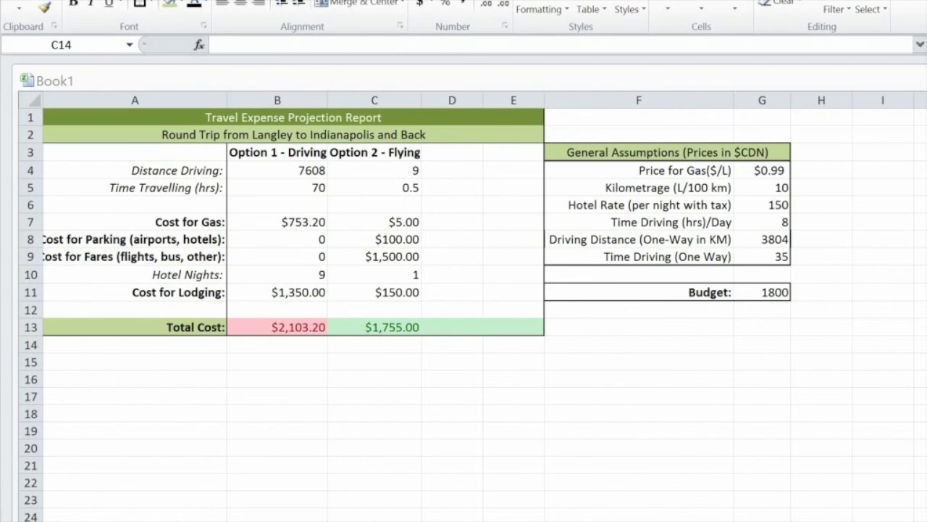
click(527, 128)
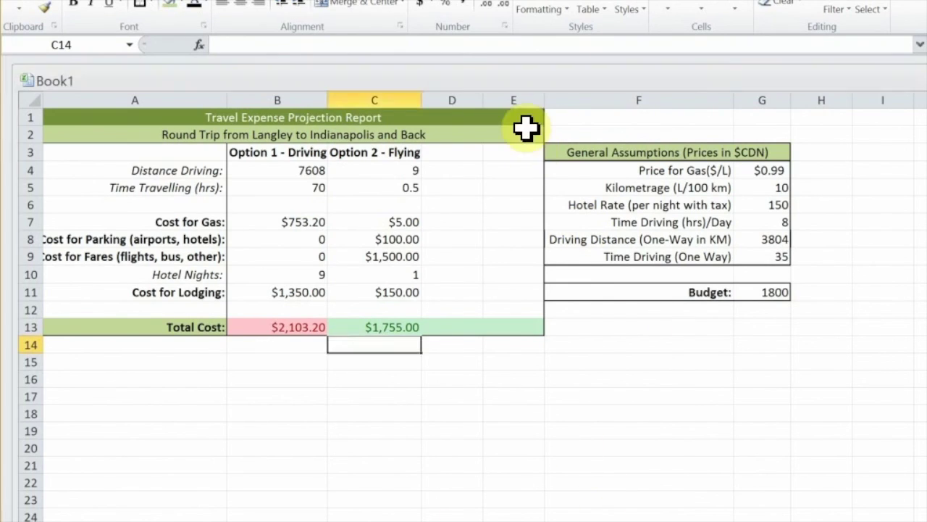
click(497, 116)
click(488, 152)
click(492, 130)
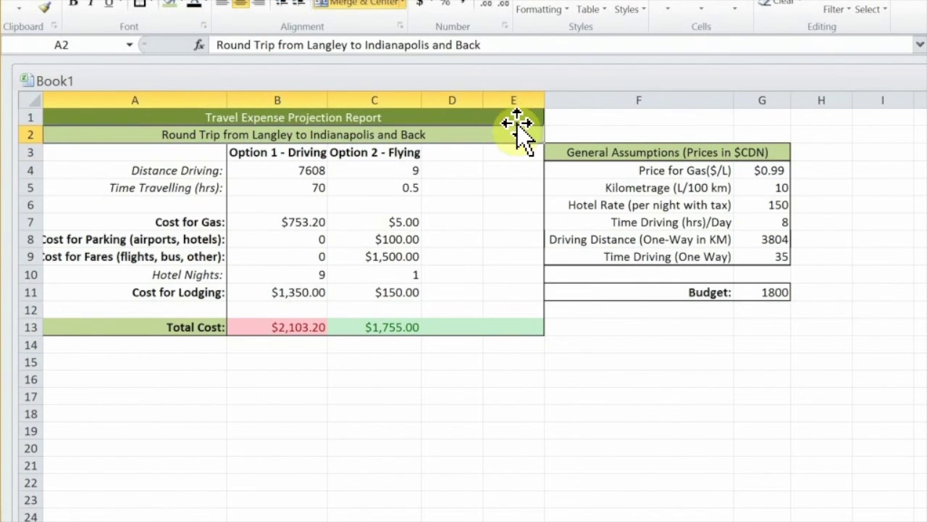
click(497, 119)
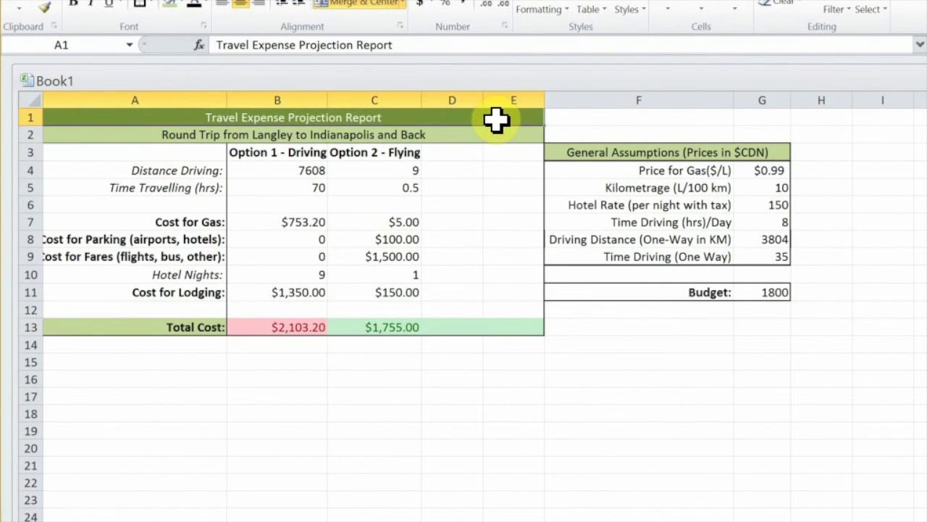
click(487, 134)
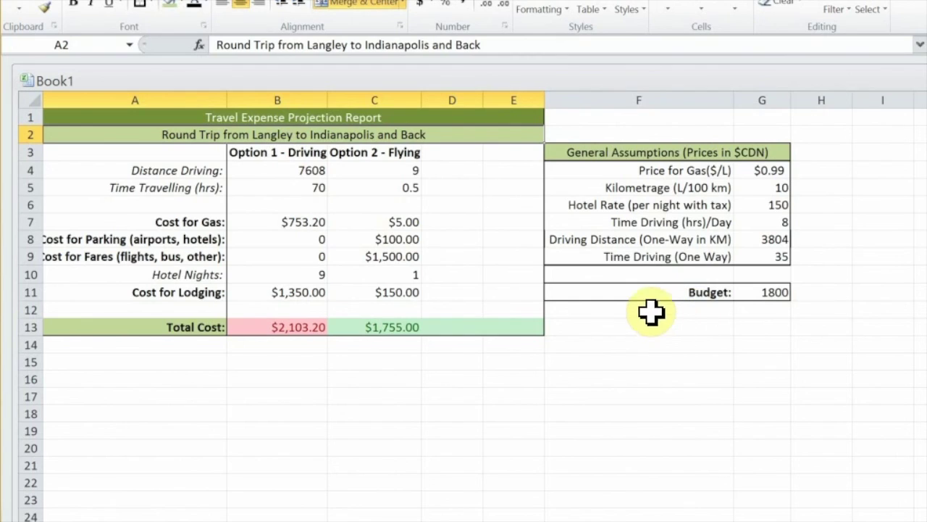
drag(621, 296, 761, 294)
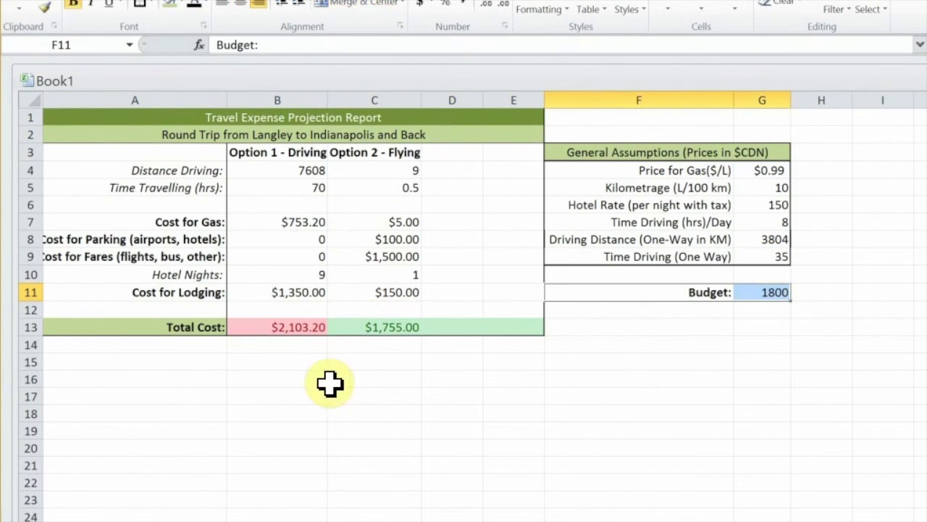
drag(98, 152, 114, 284)
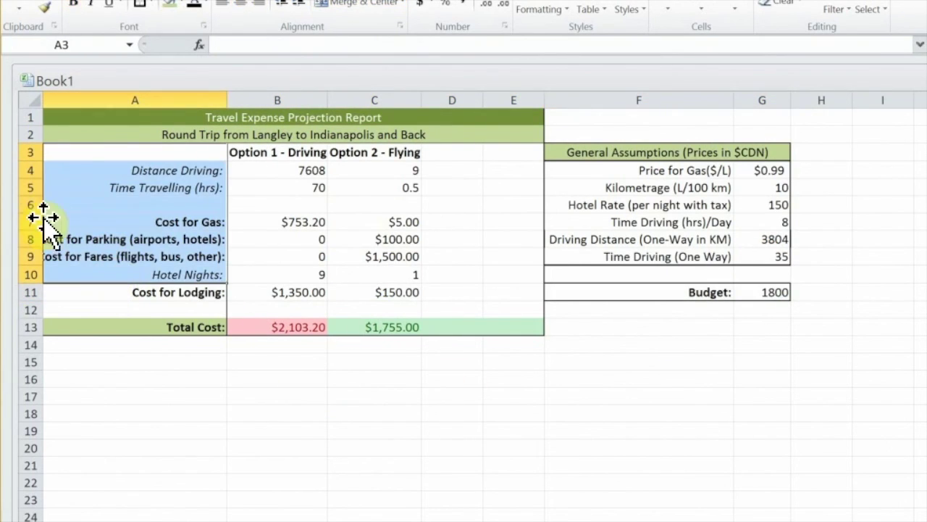
click(100, 170)
click(138, 205)
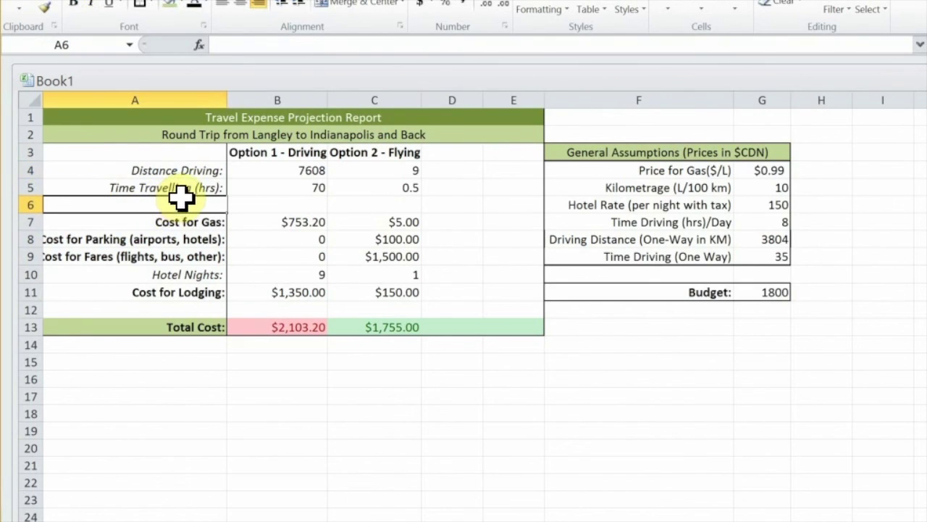
click(377, 205)
click(384, 223)
click(372, 293)
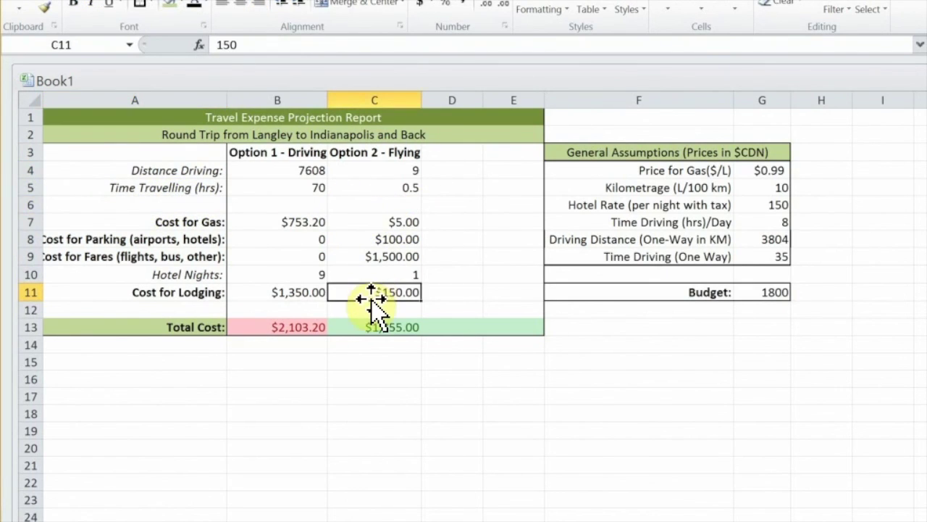
click(275, 327)
click(151, 326)
click(522, 395)
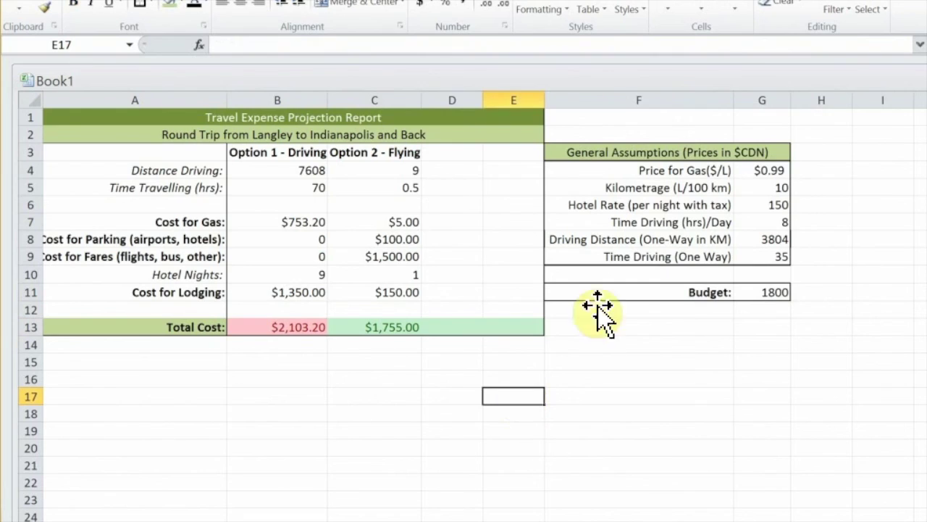
click(596, 323)
click(597, 308)
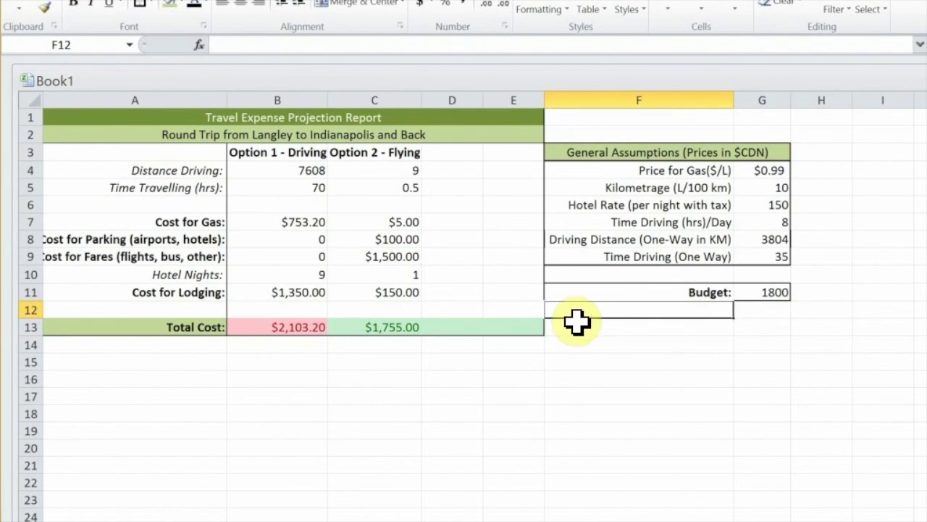
click(575, 323)
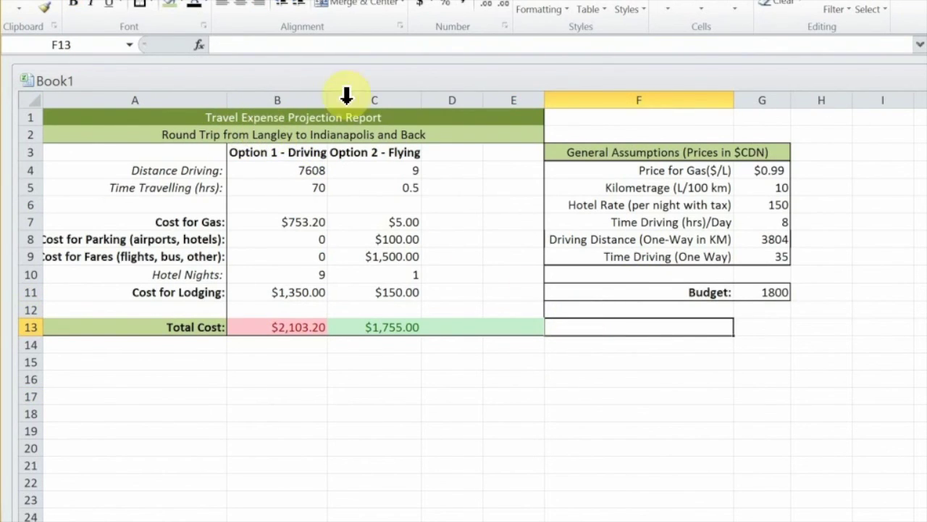